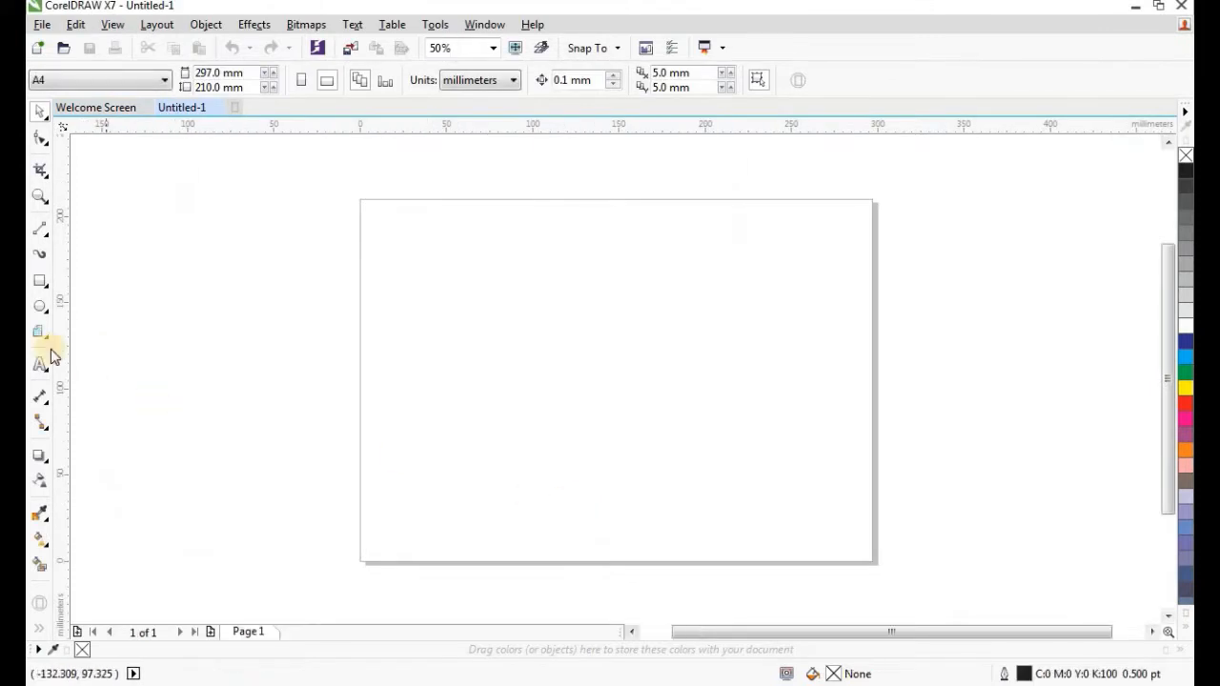
Draw a rectangle near the page middle and switch the document units to centimetres.
left_click(40, 280)
left_click_drag(462, 299, 646, 426)
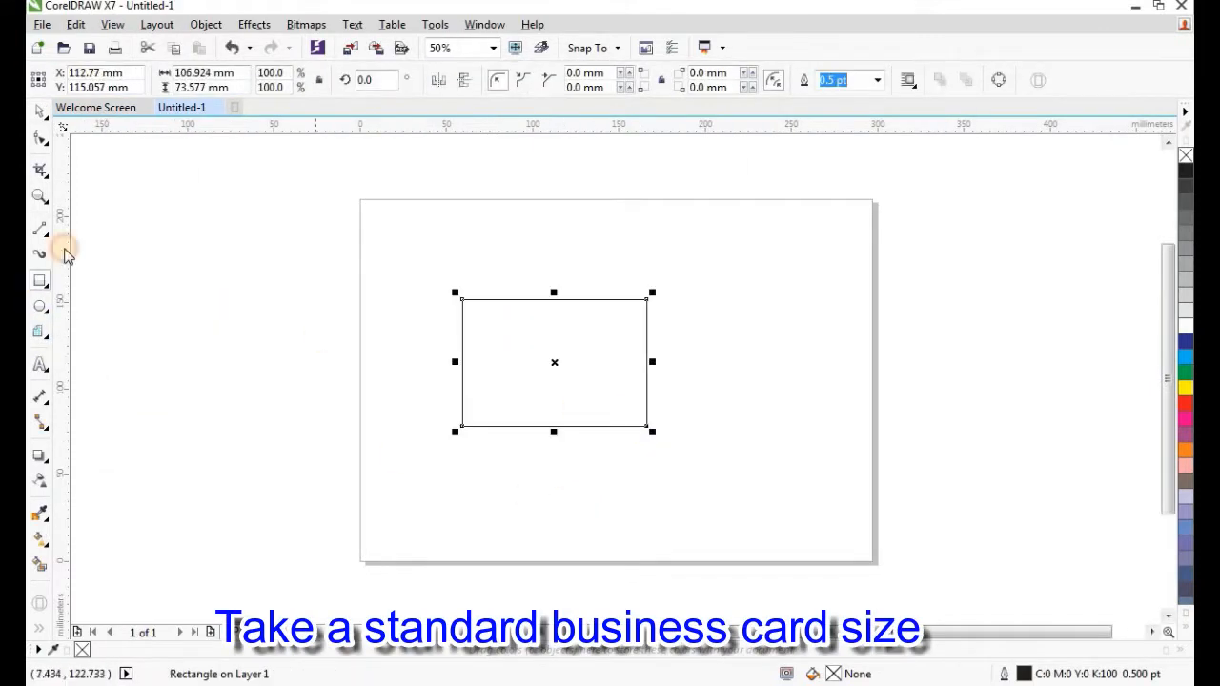
left_click(40, 111)
left_click(172, 195)
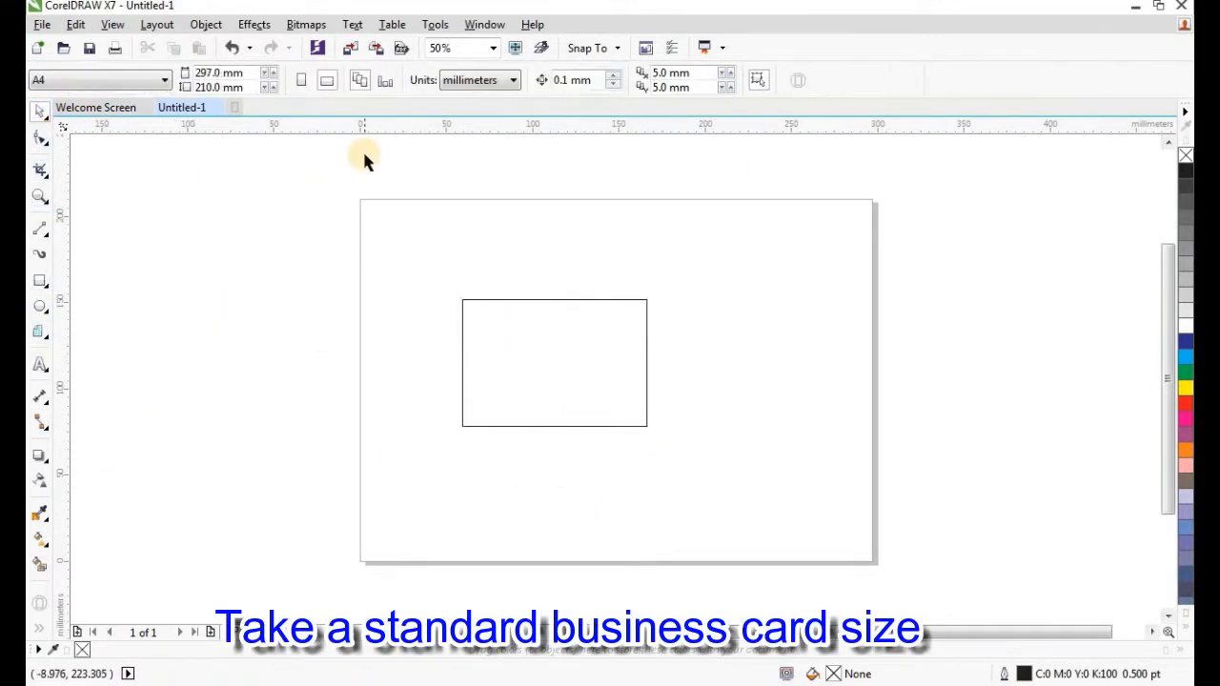
left_click(476, 80)
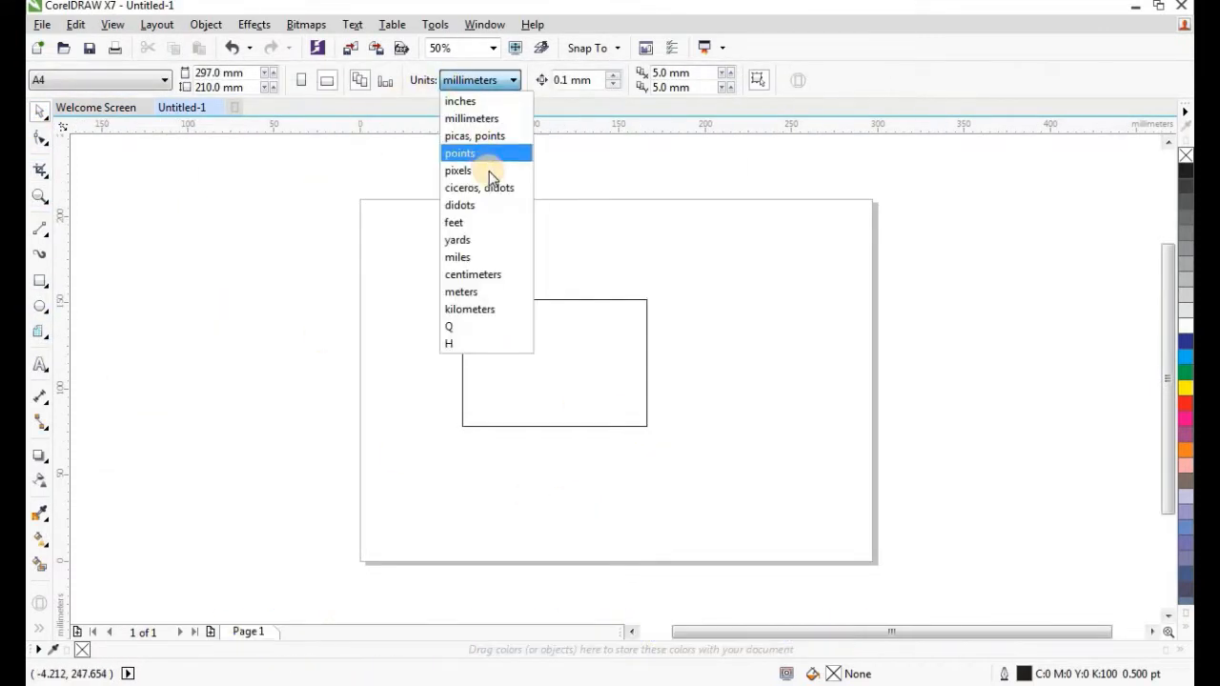
left_click(474, 275)
left_click(593, 373)
left_click_drag(594, 373, 656, 389)
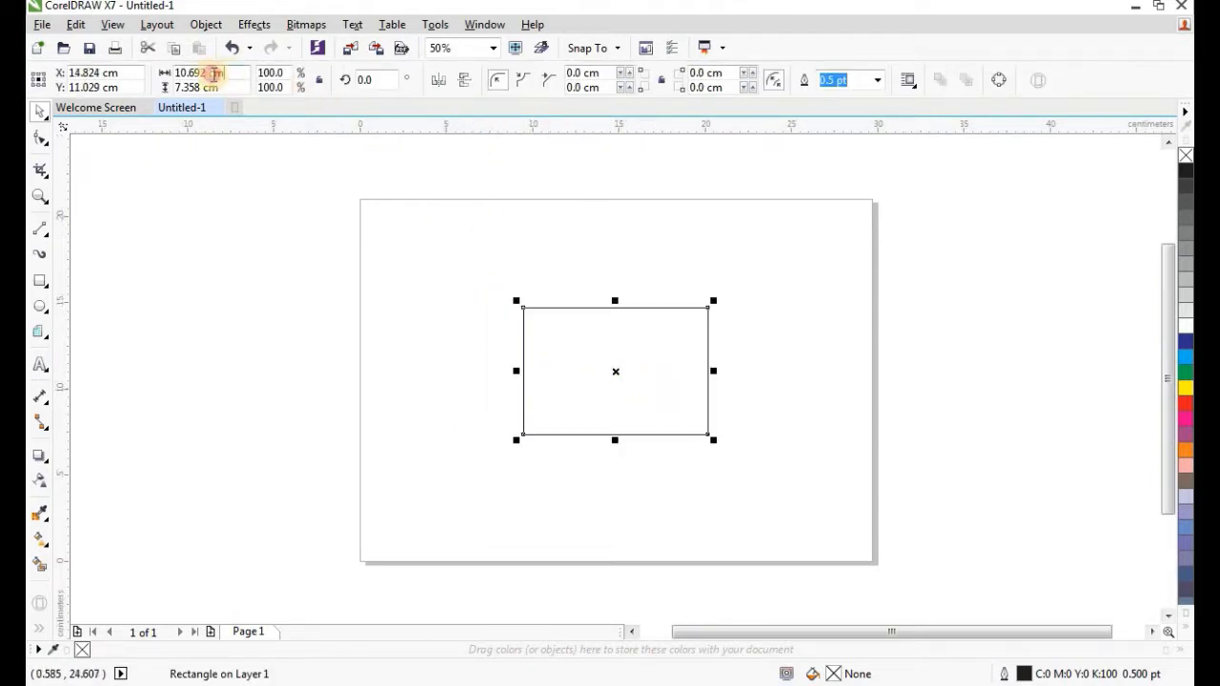
Size the rectangle to 8.9 × 5 cm and centre it on the page with P.
left_click(215, 72)
type("8.9")
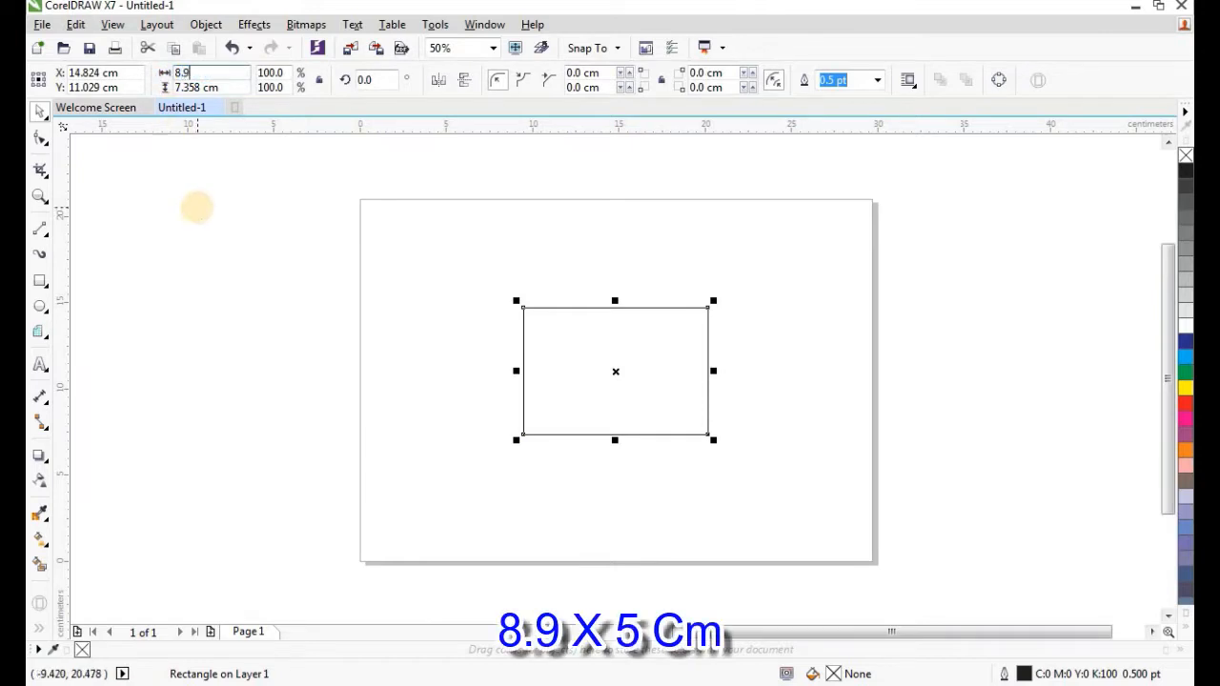
left_click(212, 87)
type("5")
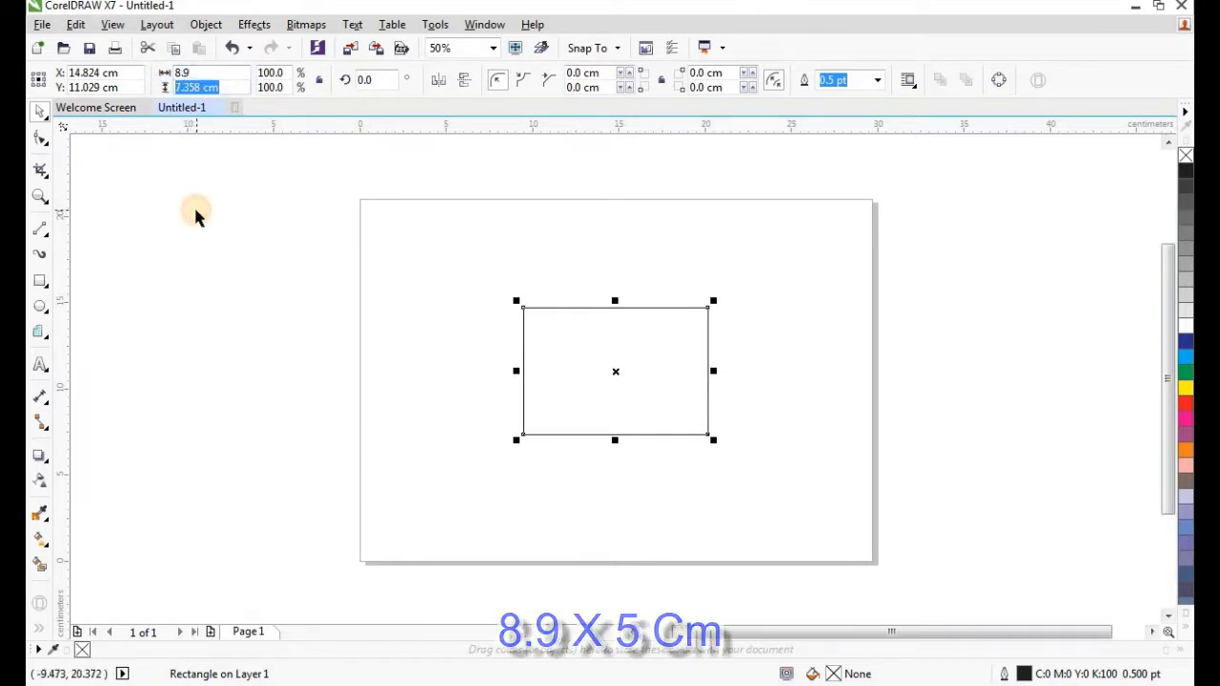
key("Return")
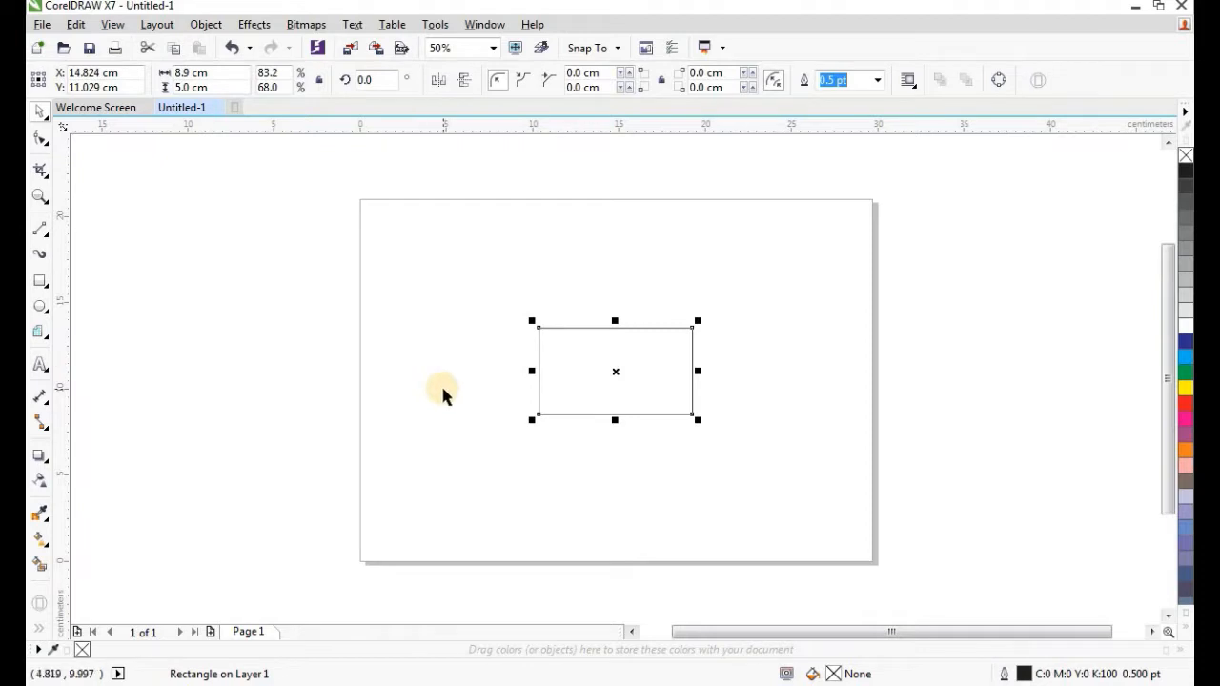
key("p")
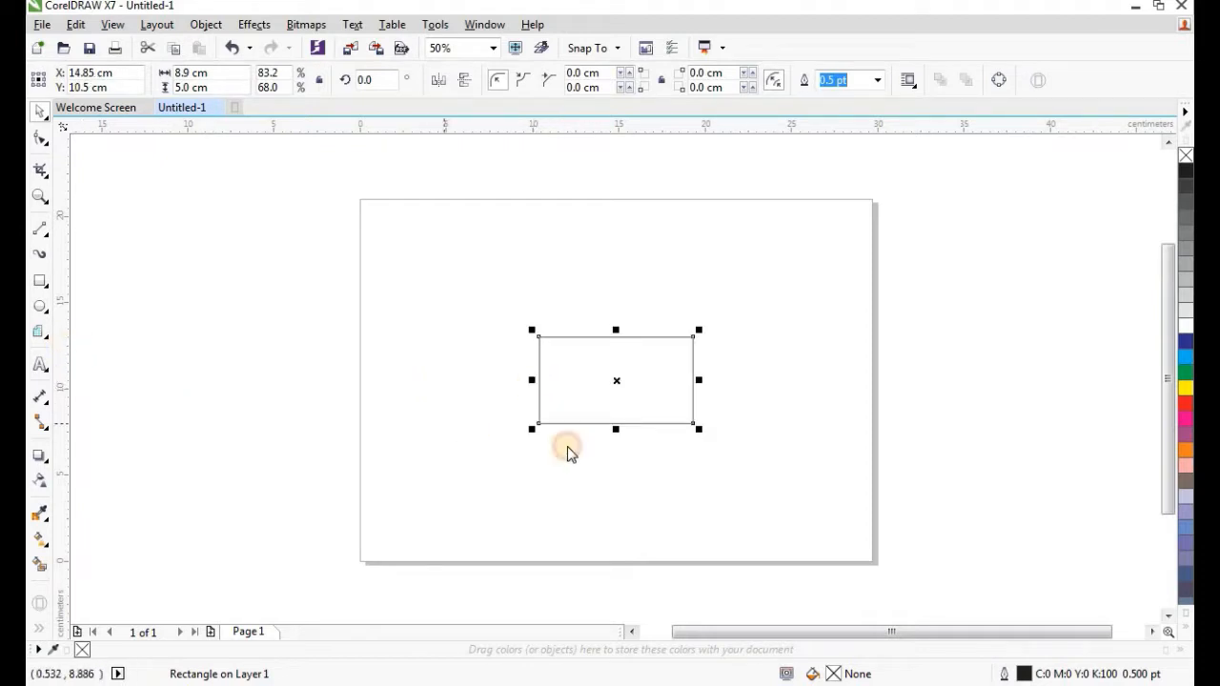
Place vertical and horizontal guidelines through the rectangle's centre.
left_click_drag(609, 448, 620, 420)
scroll(625, 402, "up", 2)
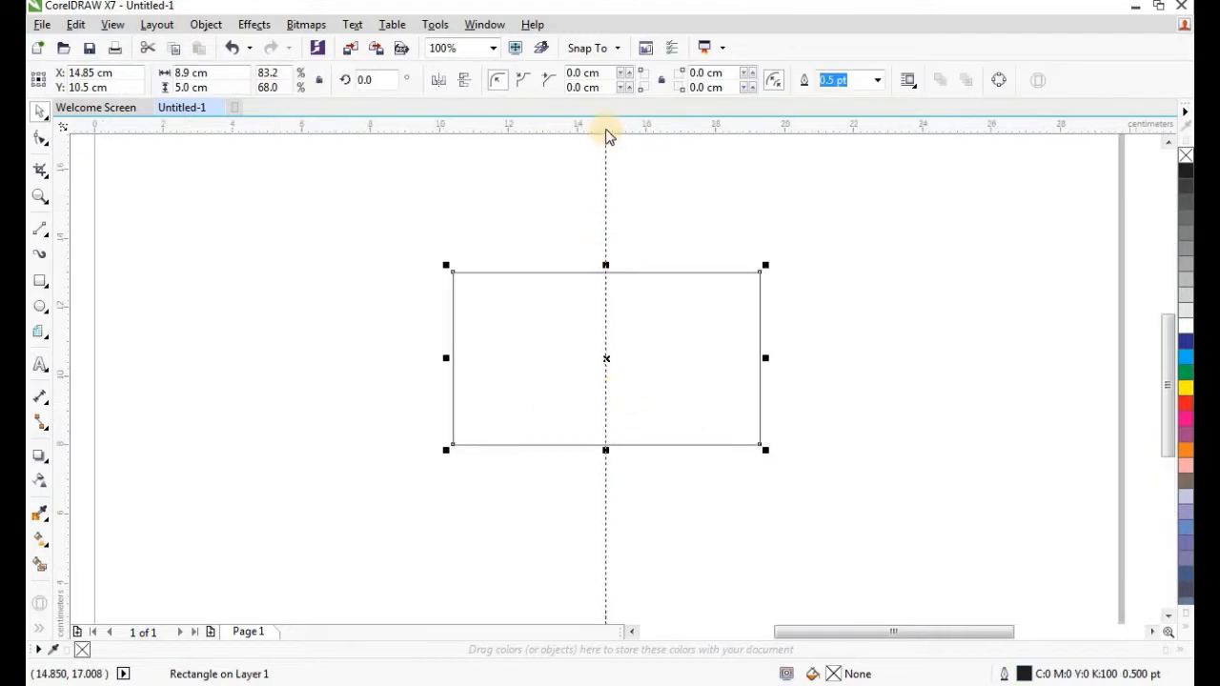
left_click_drag(602, 254, 597, 359)
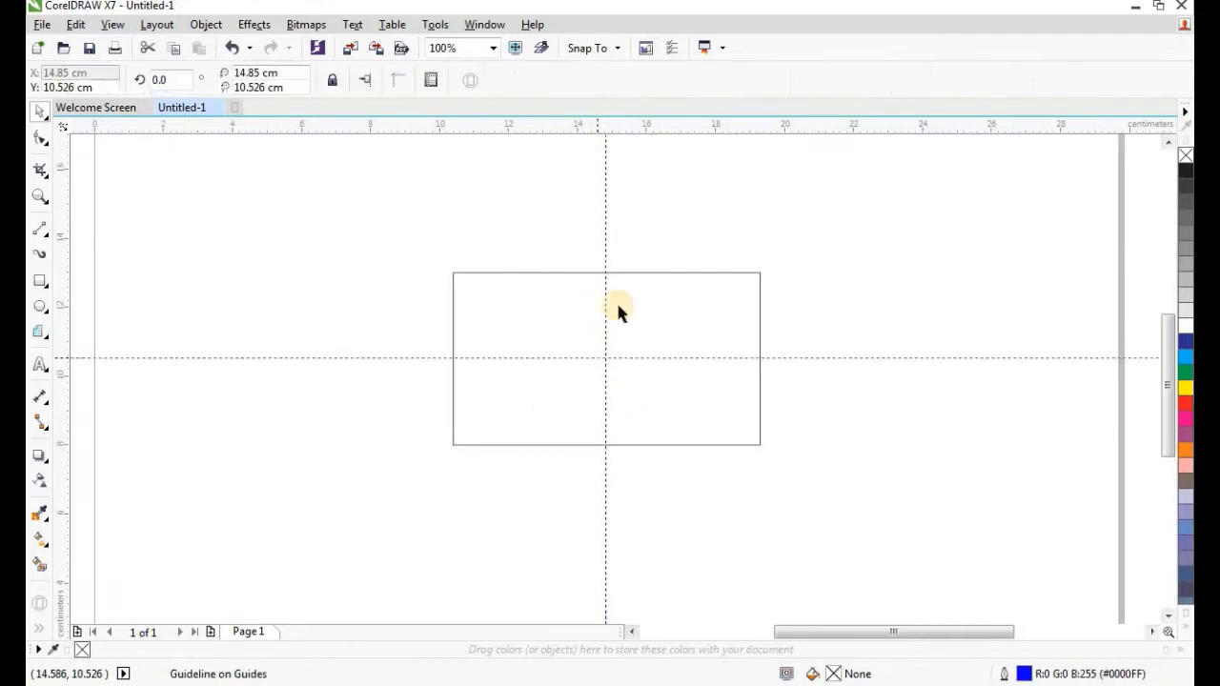
left_click(705, 227)
scroll(680, 286, "down", 2)
Fill the rectangle with rich black C75 M68 Y65 K90.
left_click(661, 276)
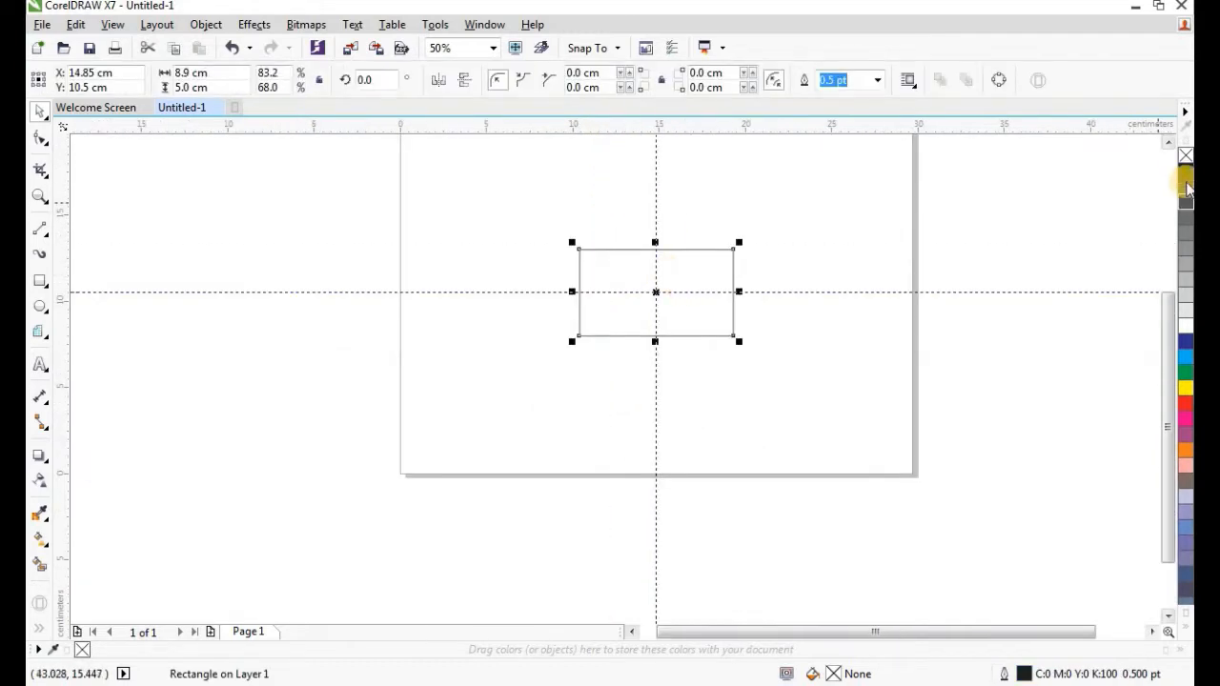
left_click(1185, 173)
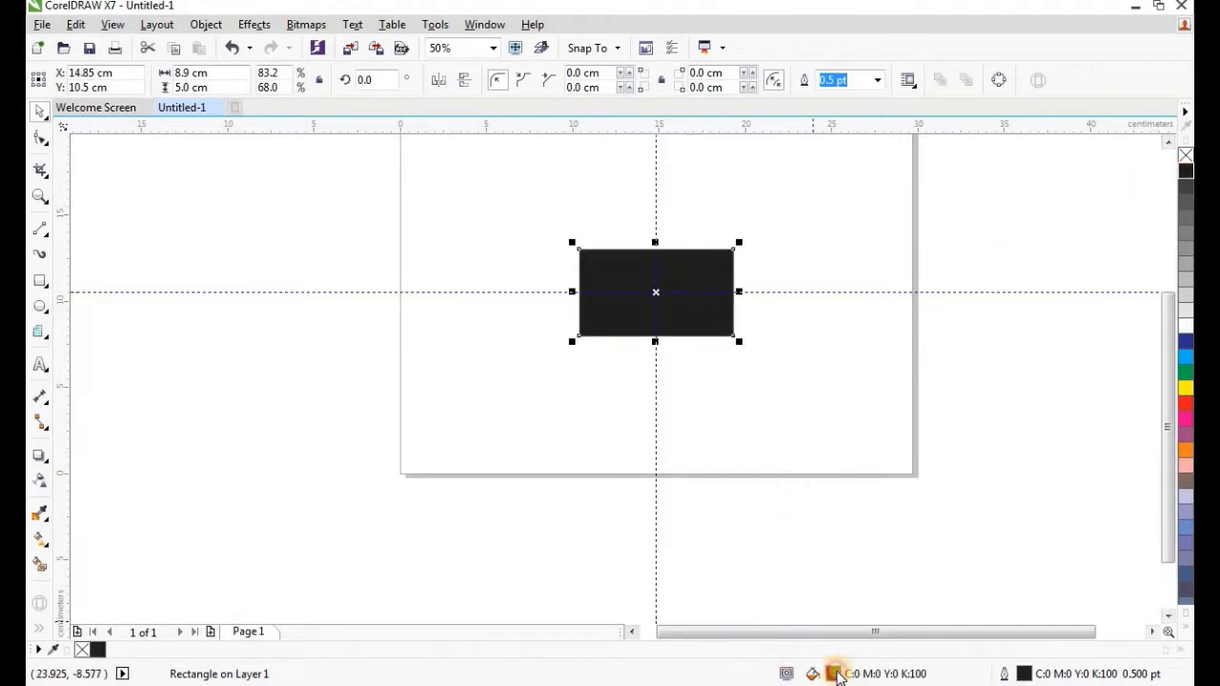
double_click(835, 673)
left_click_drag(303, 416, 289, 468)
left_click(817, 492)
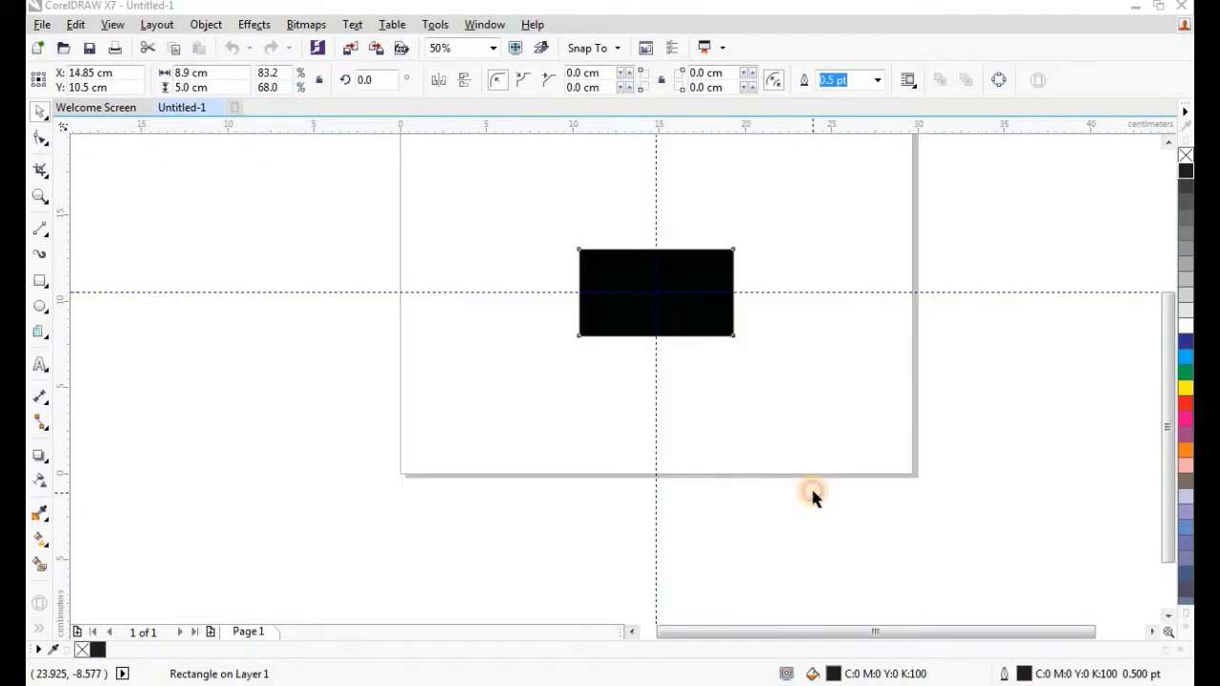
scroll(608, 334, "down", 1)
scroll(688, 299, "up", 1)
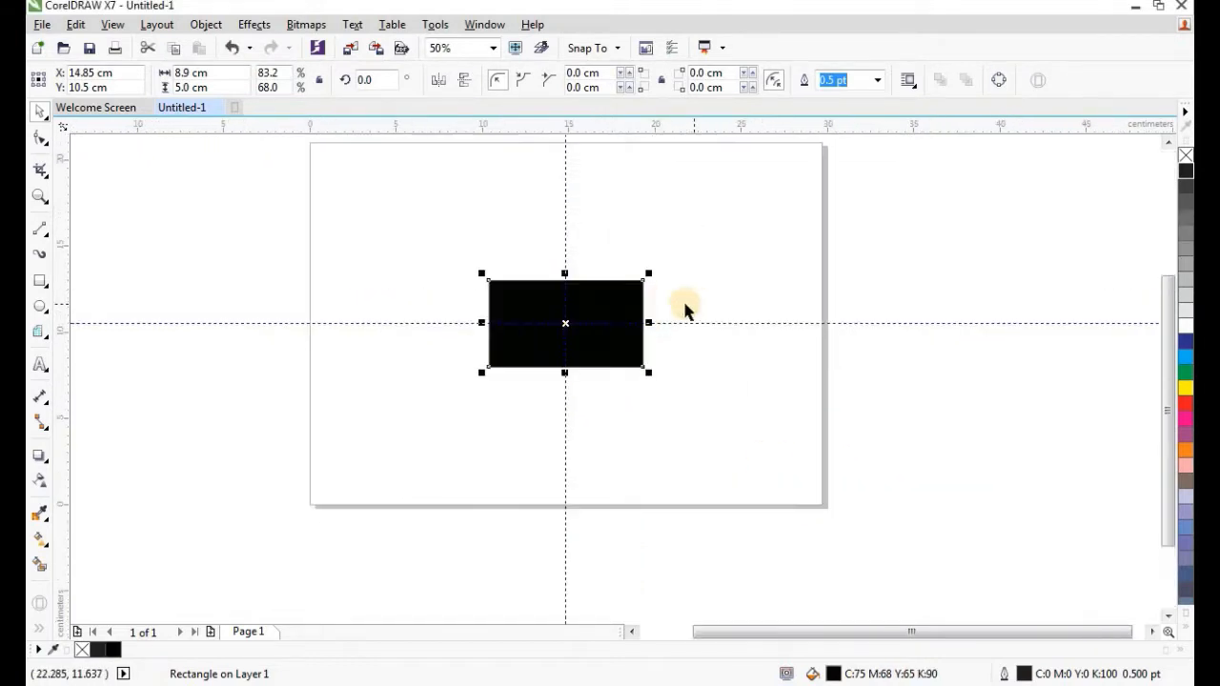
scroll(652, 307, "down", 1)
scroll(696, 281, "up", 1)
left_click(683, 286)
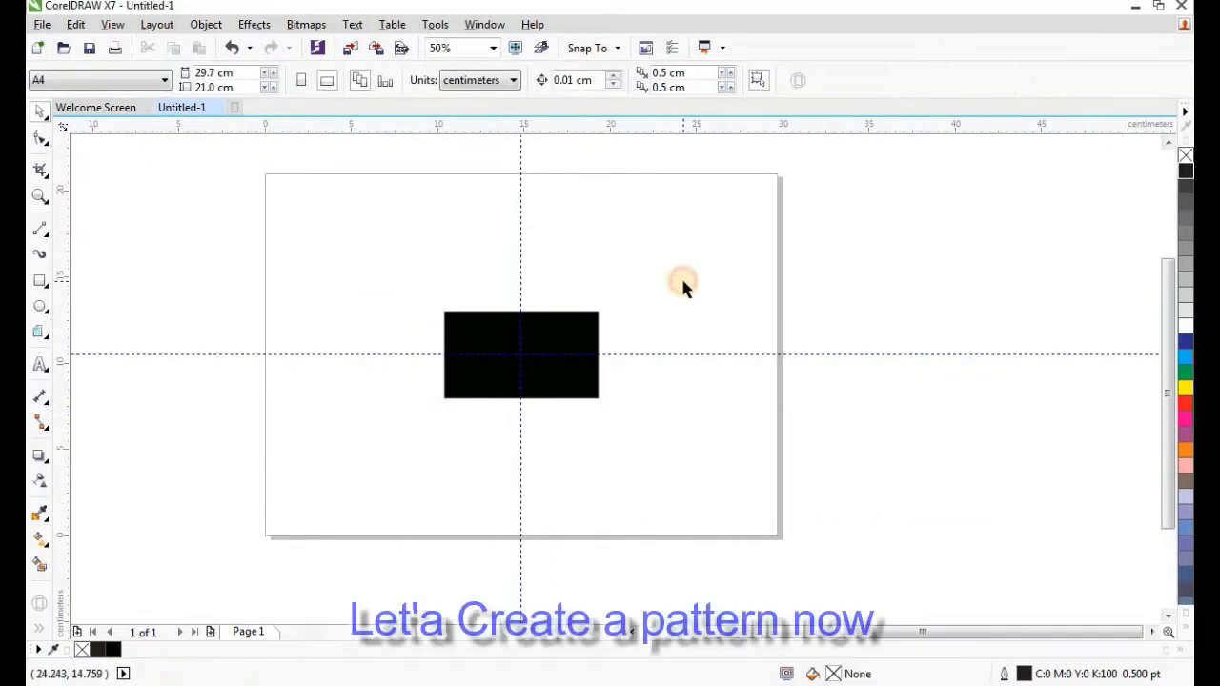
Draw a square at the page's top right and switch the units to millimetres.
left_click(41, 281)
left_click_drag(681, 220, 748, 286)
scroll(737, 238, "up", 1)
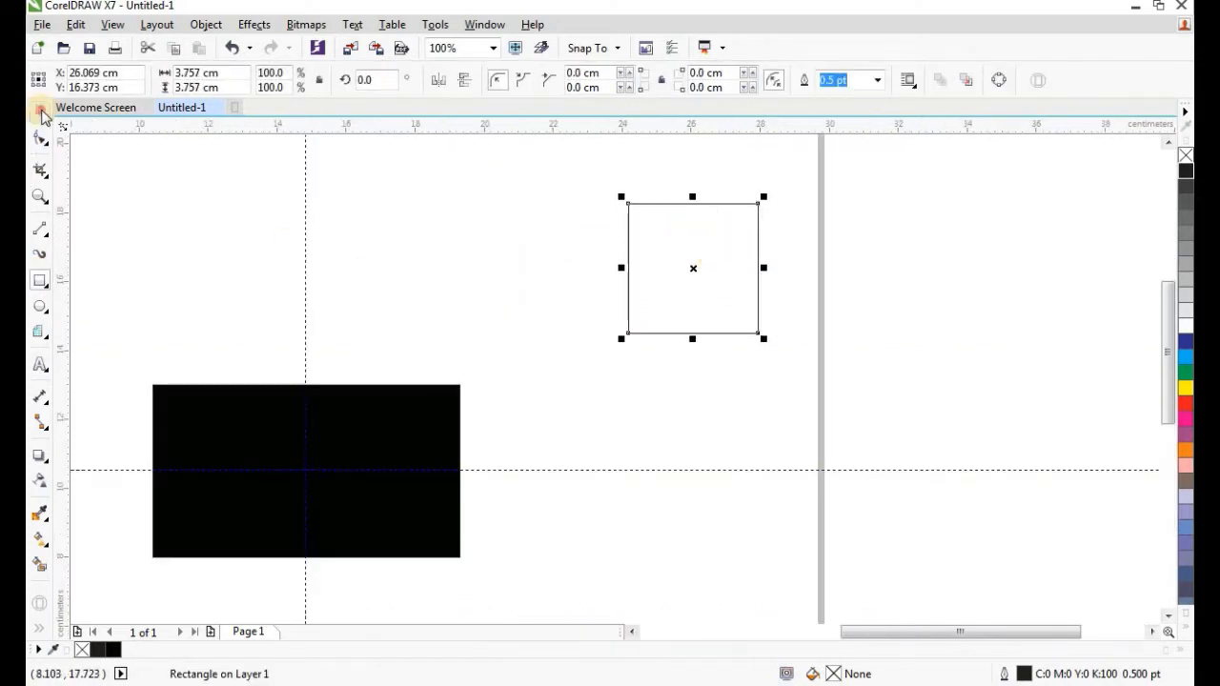
left_click(41, 113)
left_click(563, 252)
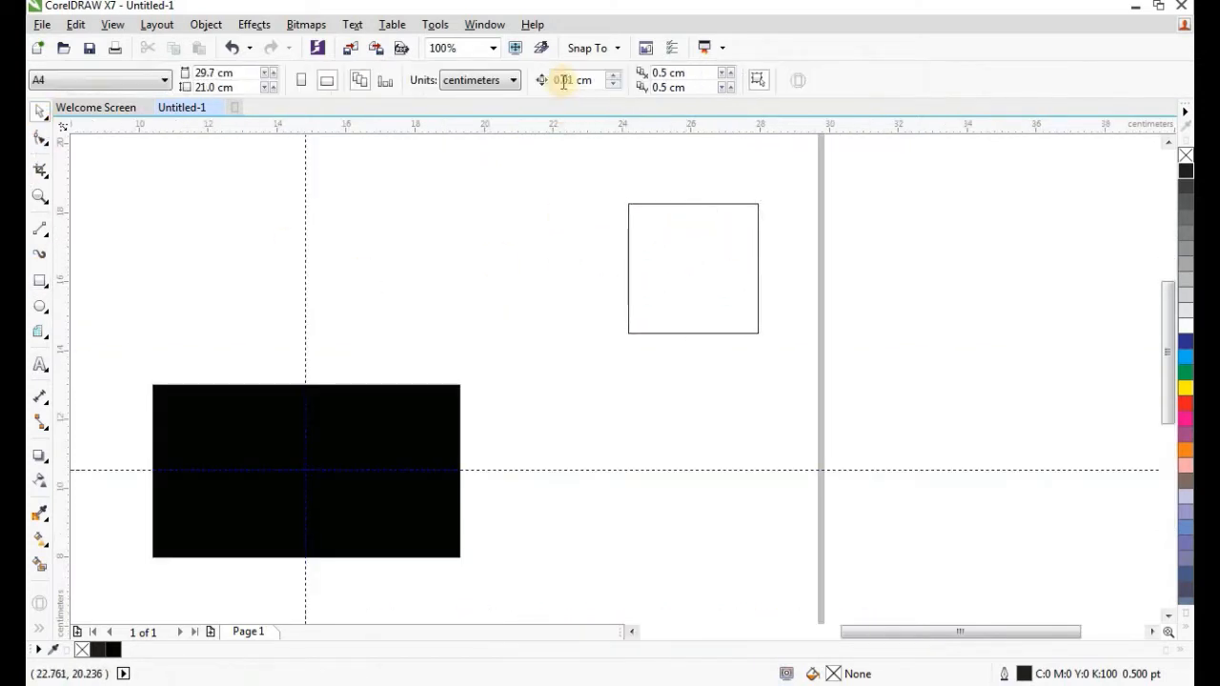
left_click(508, 80)
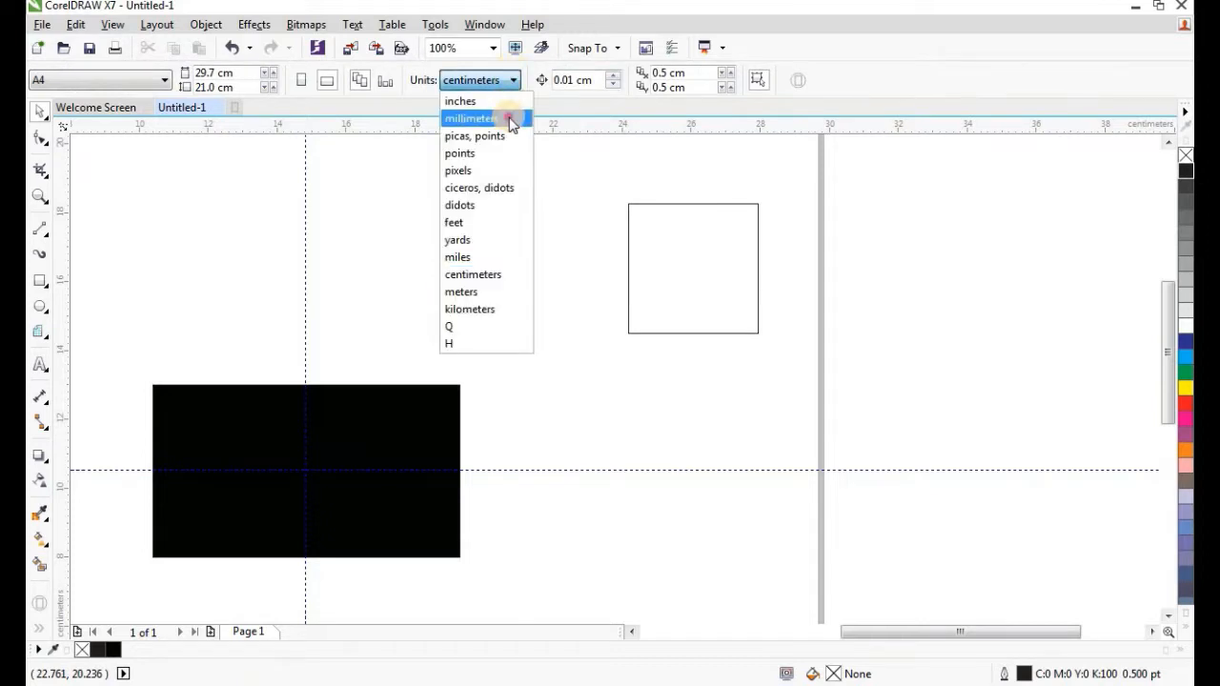
left_click(511, 118)
Resize the square to 8.3 × 8.3 mm.
left_click(710, 276)
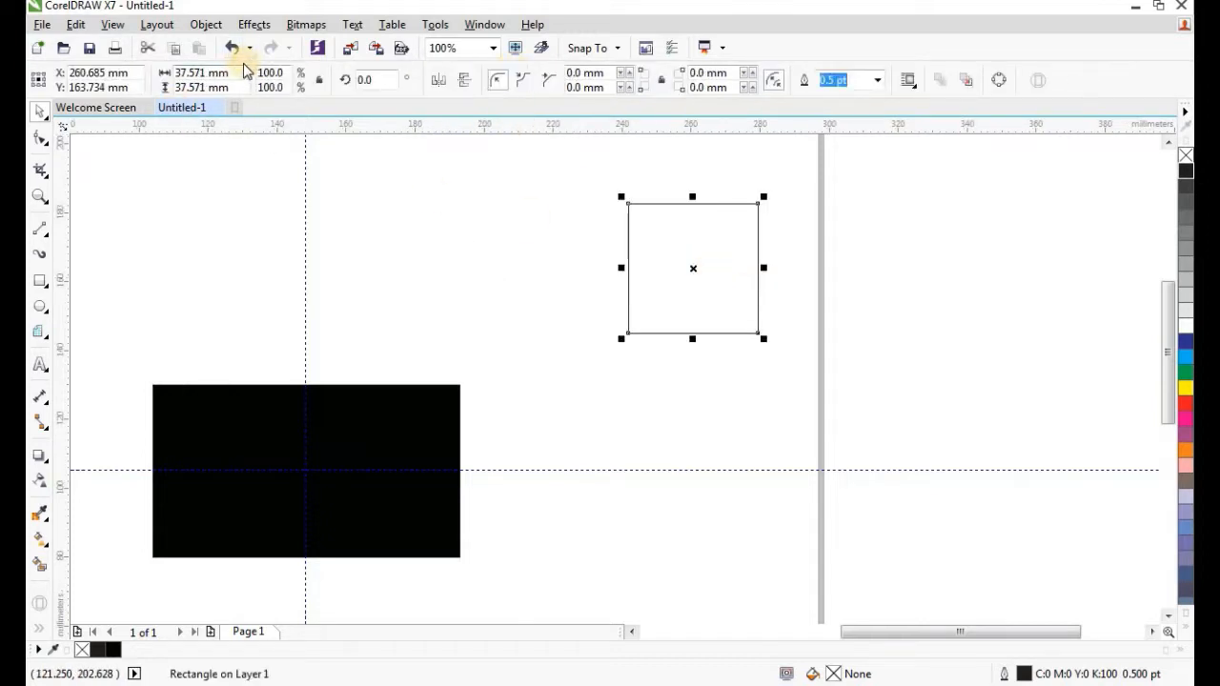
left_click(200, 73)
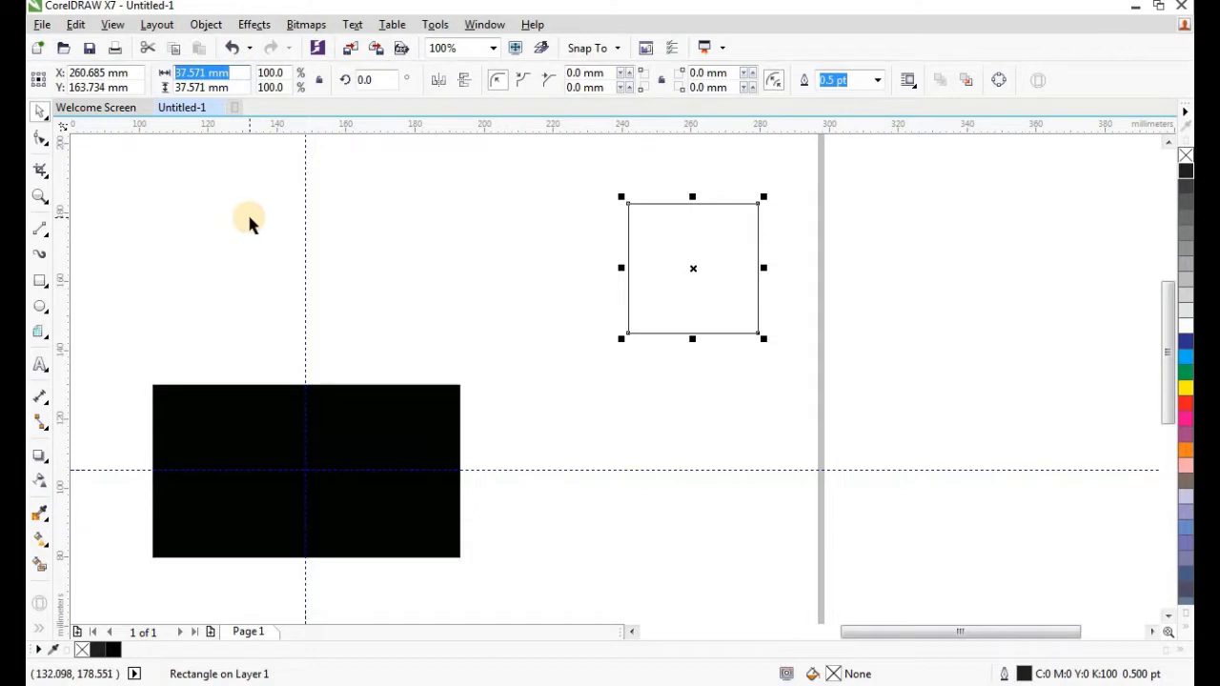
type("8.")
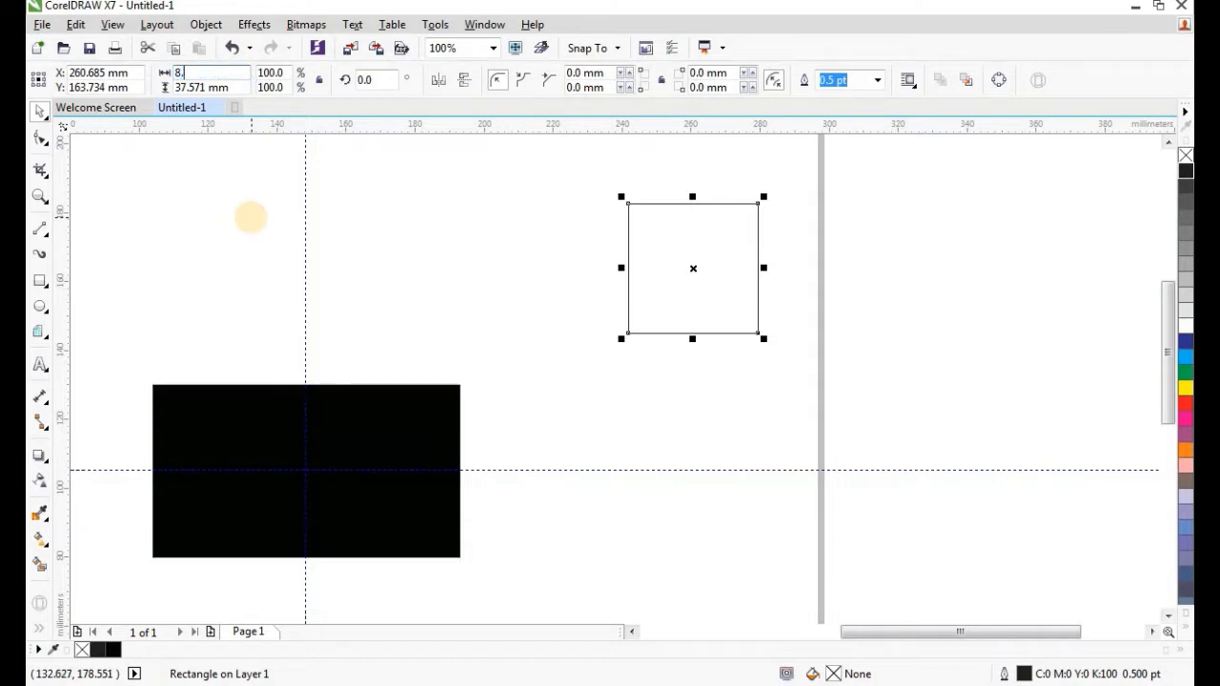
type("3")
left_click(217, 87)
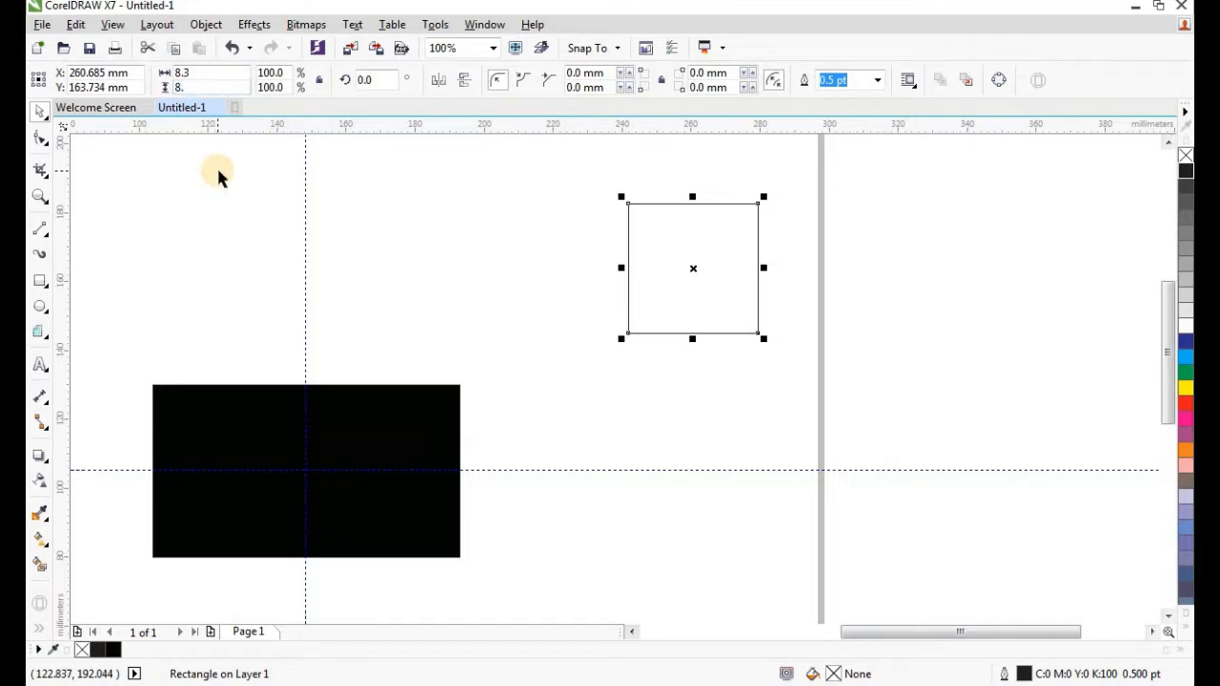
type("8.3")
key("Return")
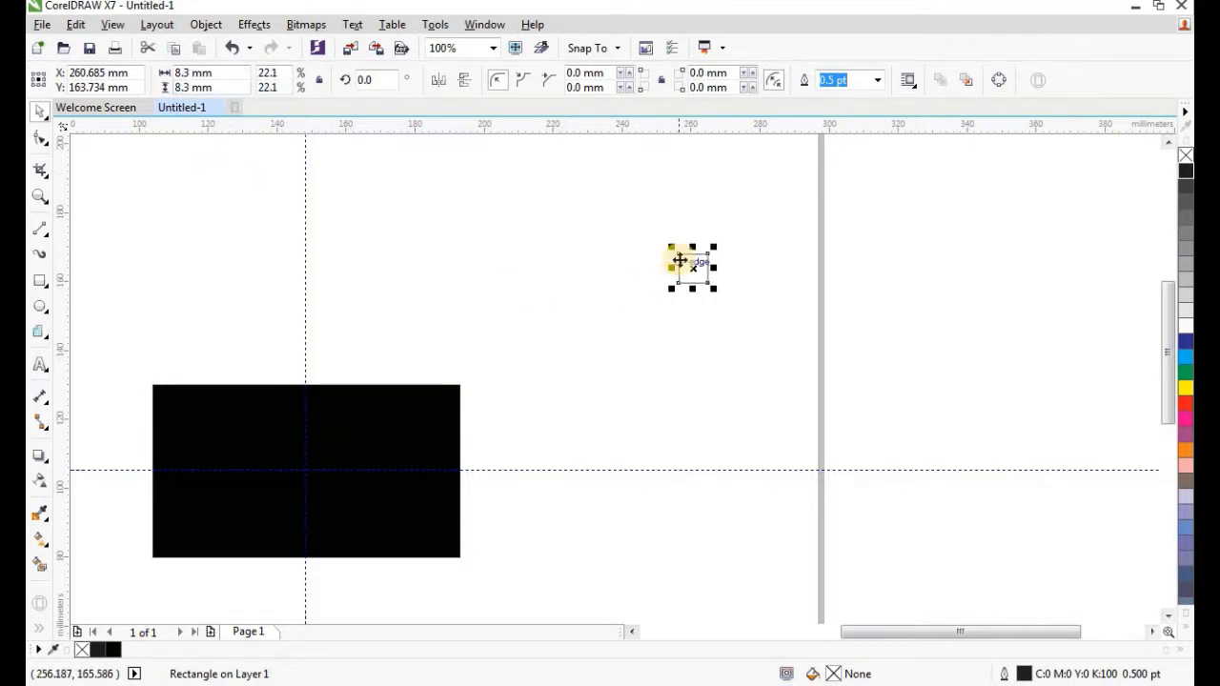
scroll(691, 276, "up", 1)
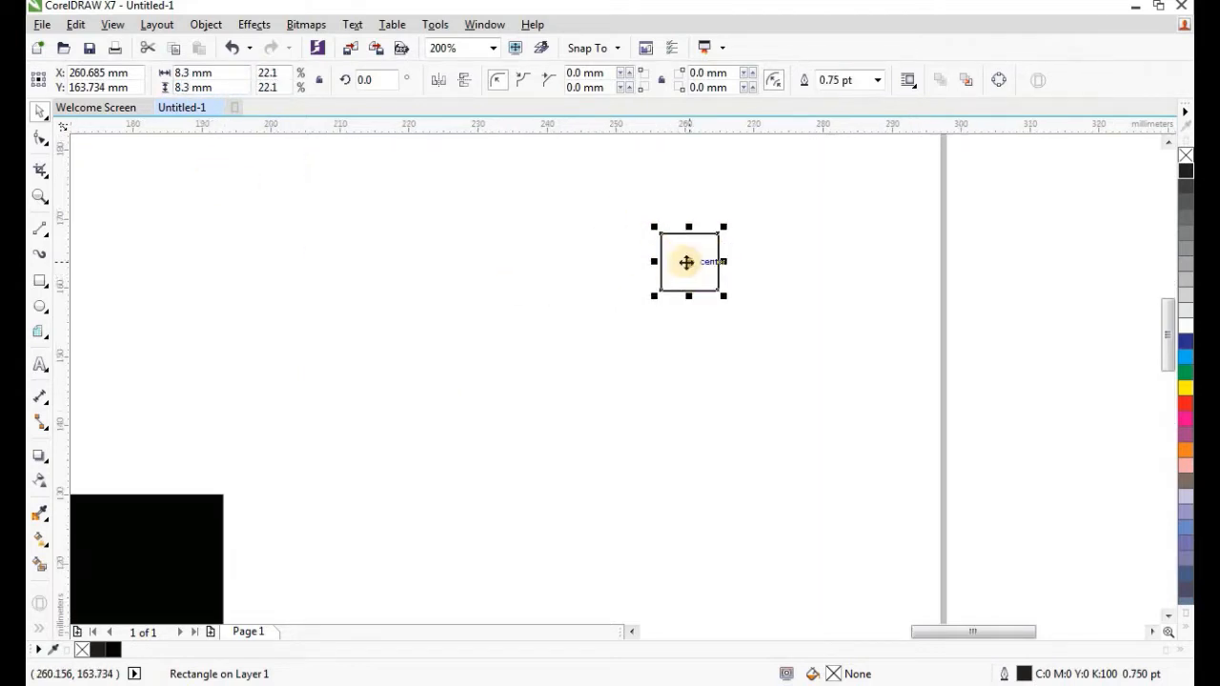
Copy and paste the 8.3 mm square, placing the copy to its left.
right_click(686, 262)
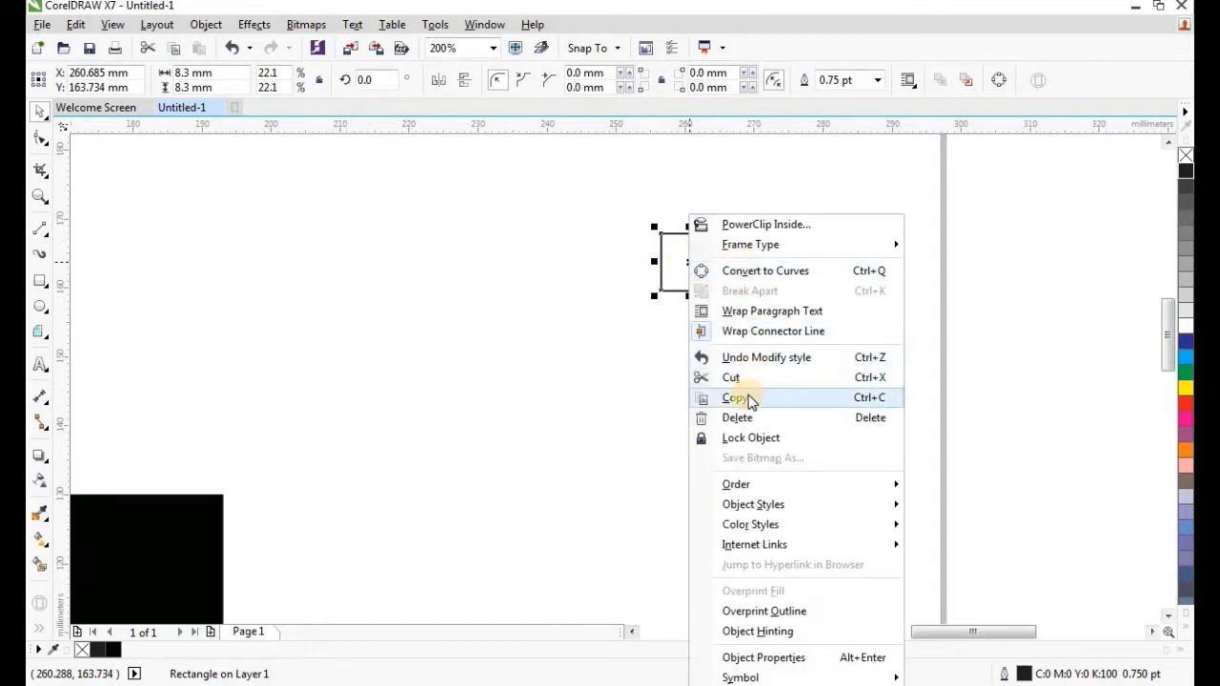
left_click(798, 405)
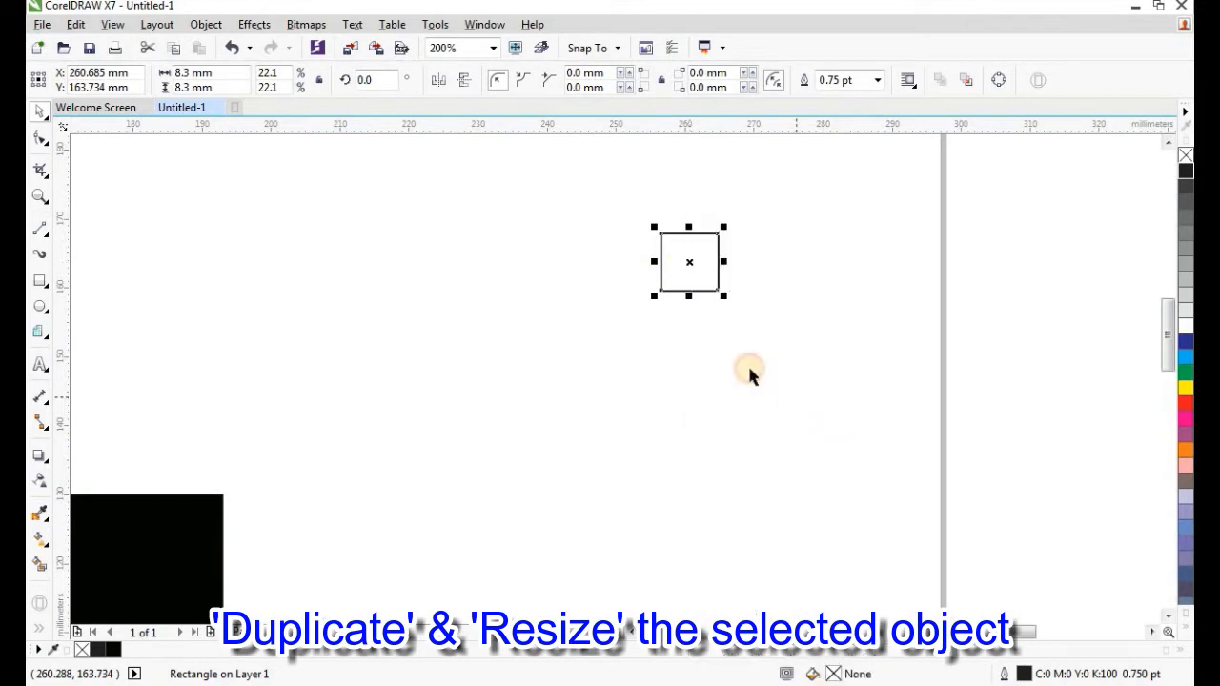
right_click(564, 262)
left_click(581, 372)
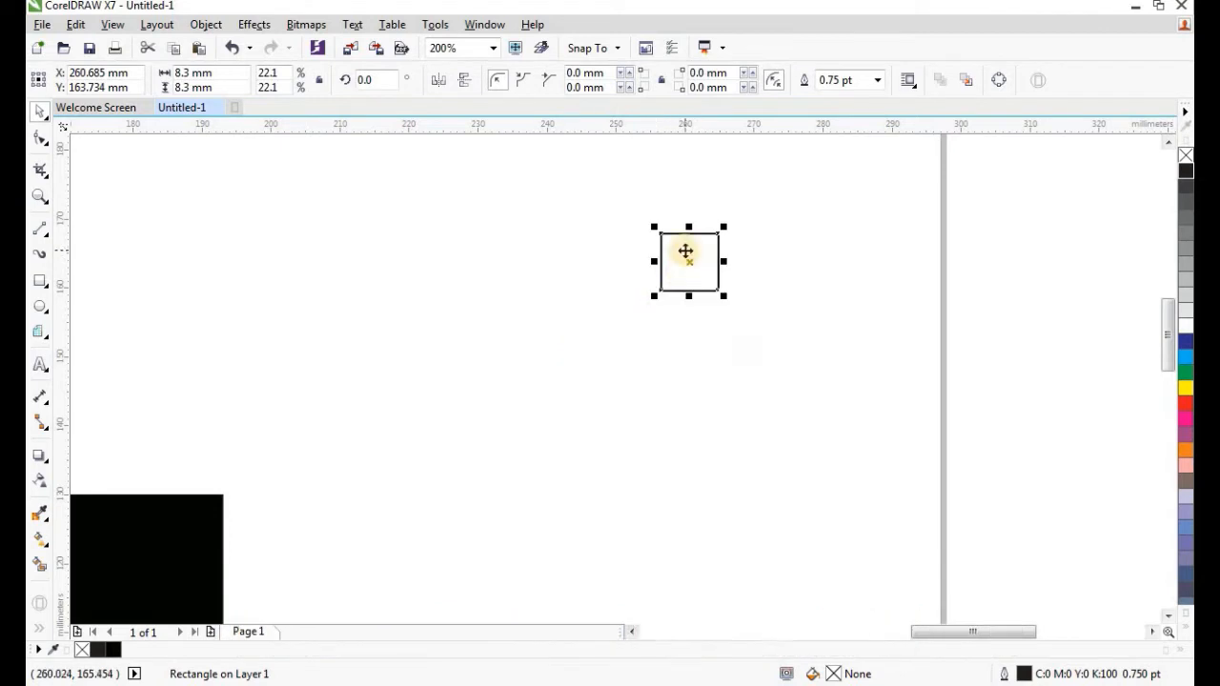
left_click_drag(686, 251, 547, 279)
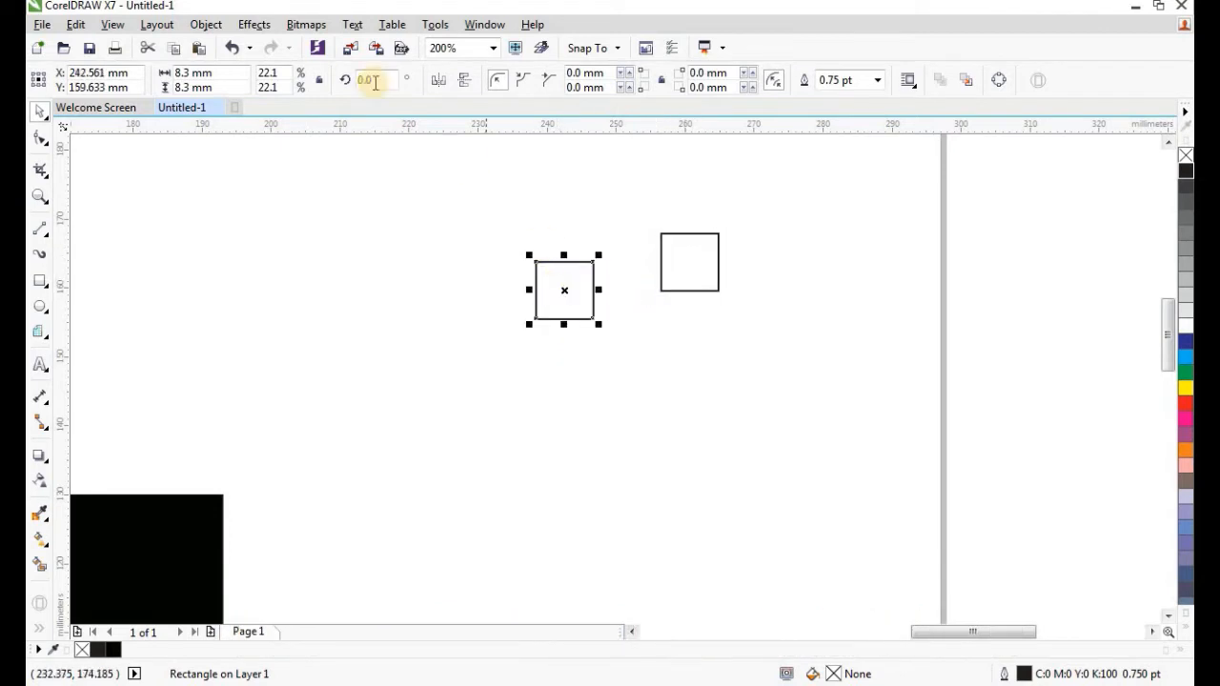
Resize the copy to 6.5 × 6.5 mm and centre it inside the 8.3 mm square.
left_click(224, 72)
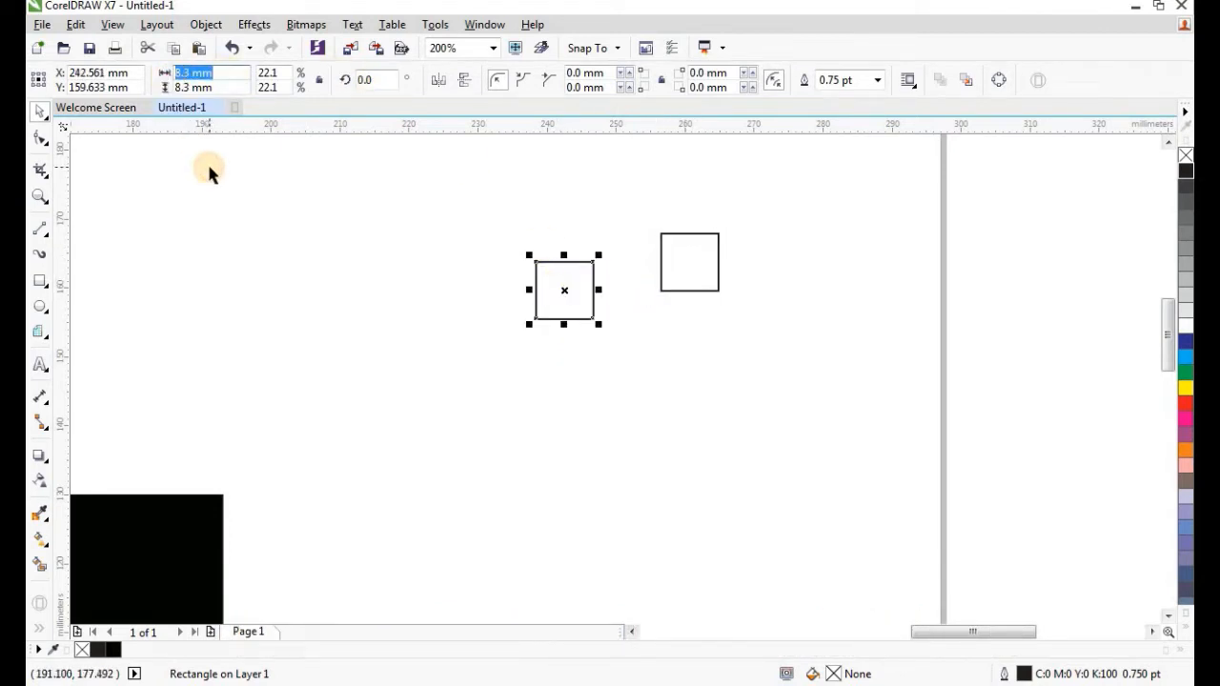
type("6.5")
left_click_drag(215, 87, 166, 87)
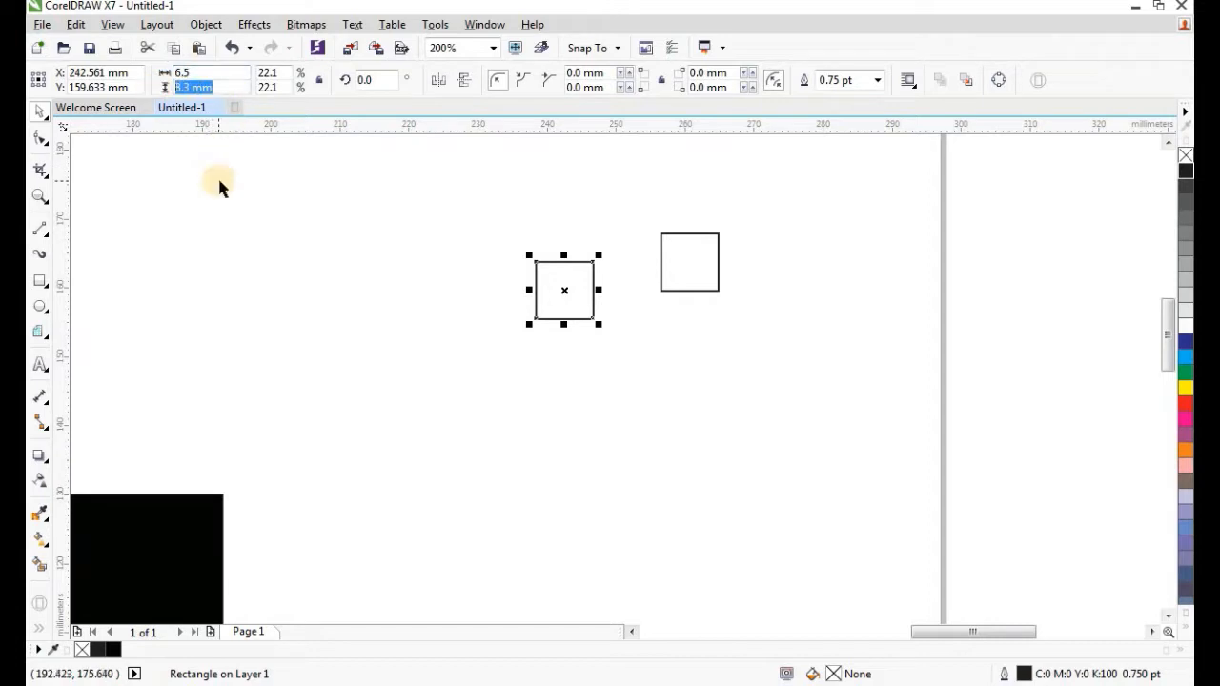
type("6.5")
key("Return")
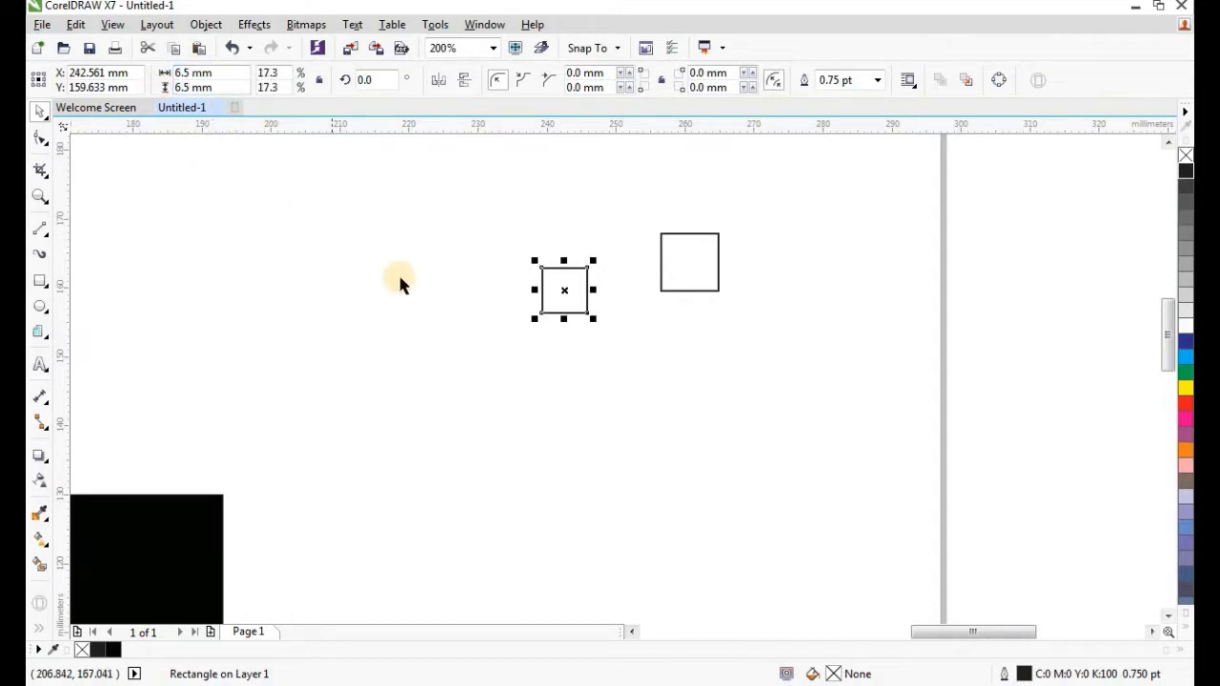
left_click_drag(564, 290, 687, 264)
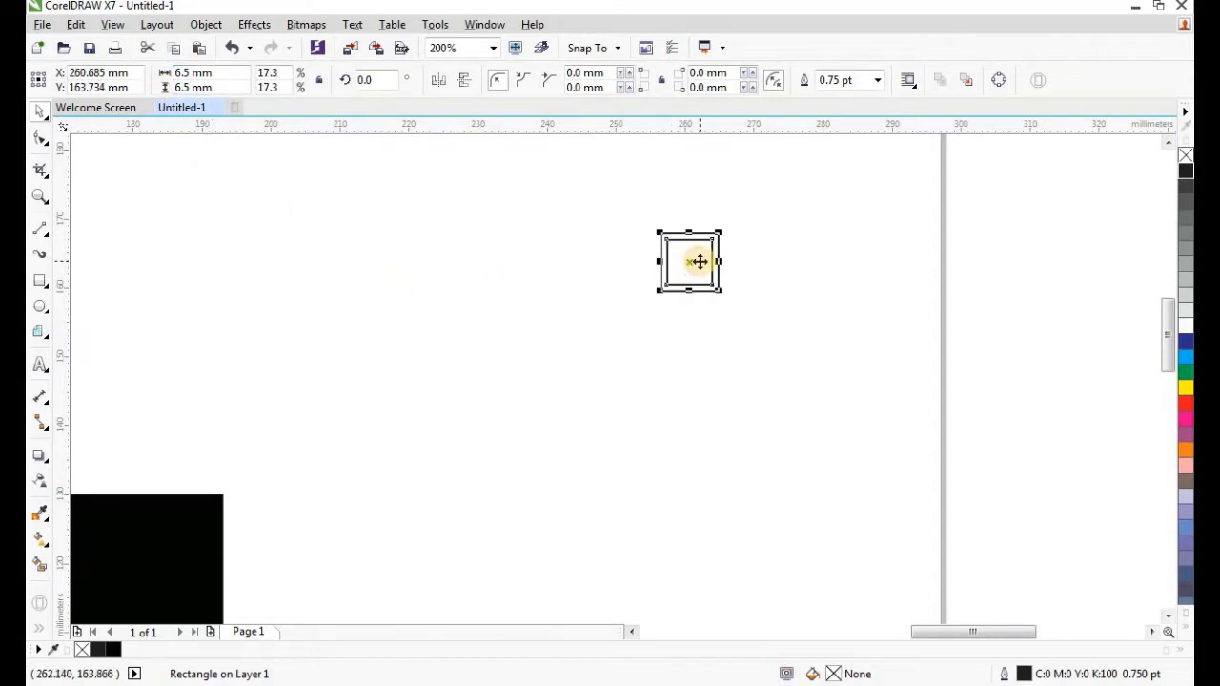
scroll(689, 264, "up", 1)
left_click(743, 207)
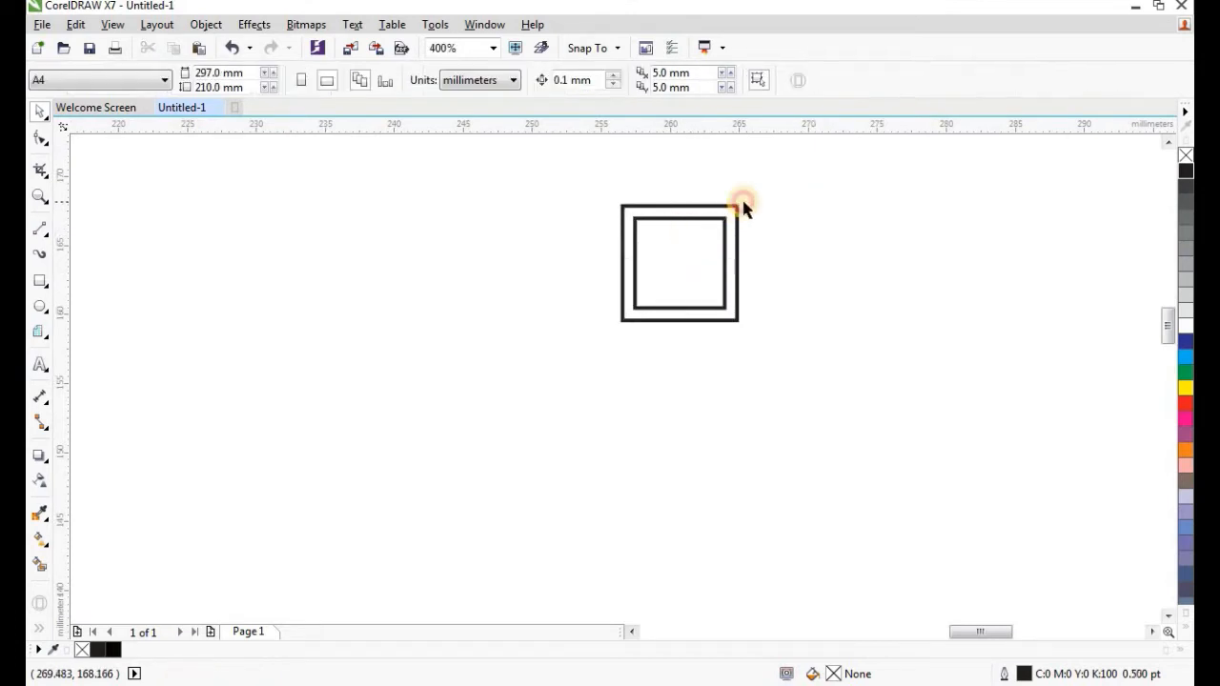
Draw four 2-point diagonal lines joining matching corners of the inner and outer squares.
scroll(676, 176, "up", 1)
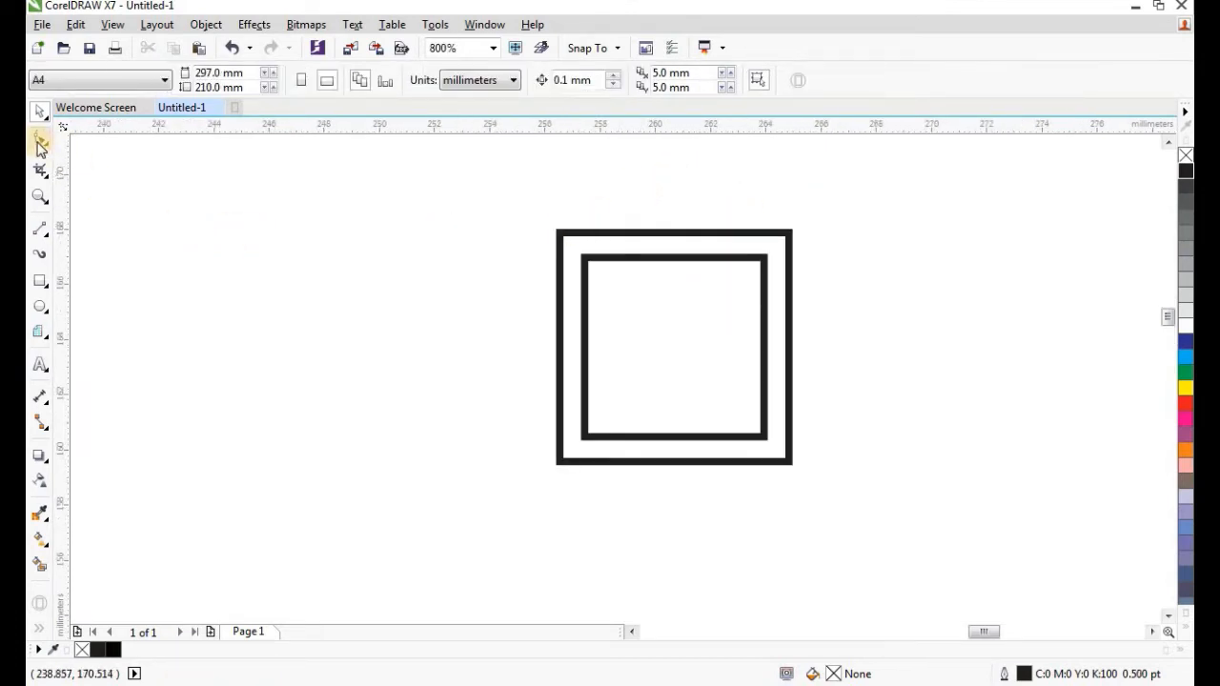
left_click(40, 232)
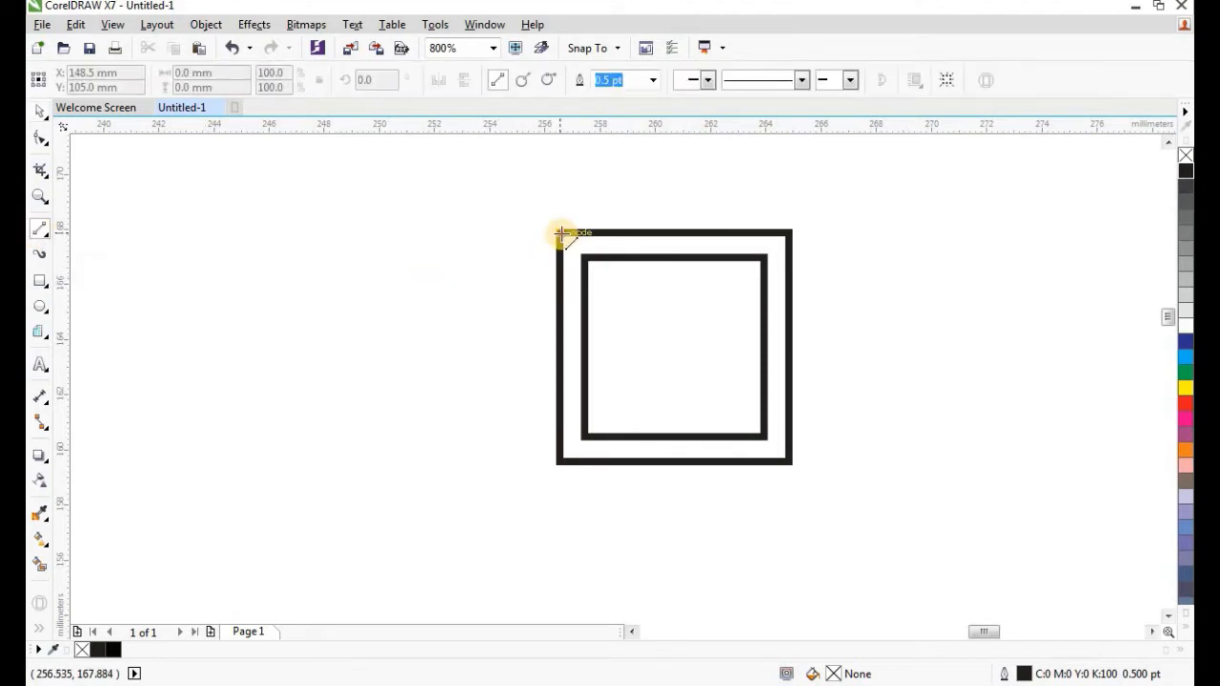
left_click_drag(562, 232, 626, 302)
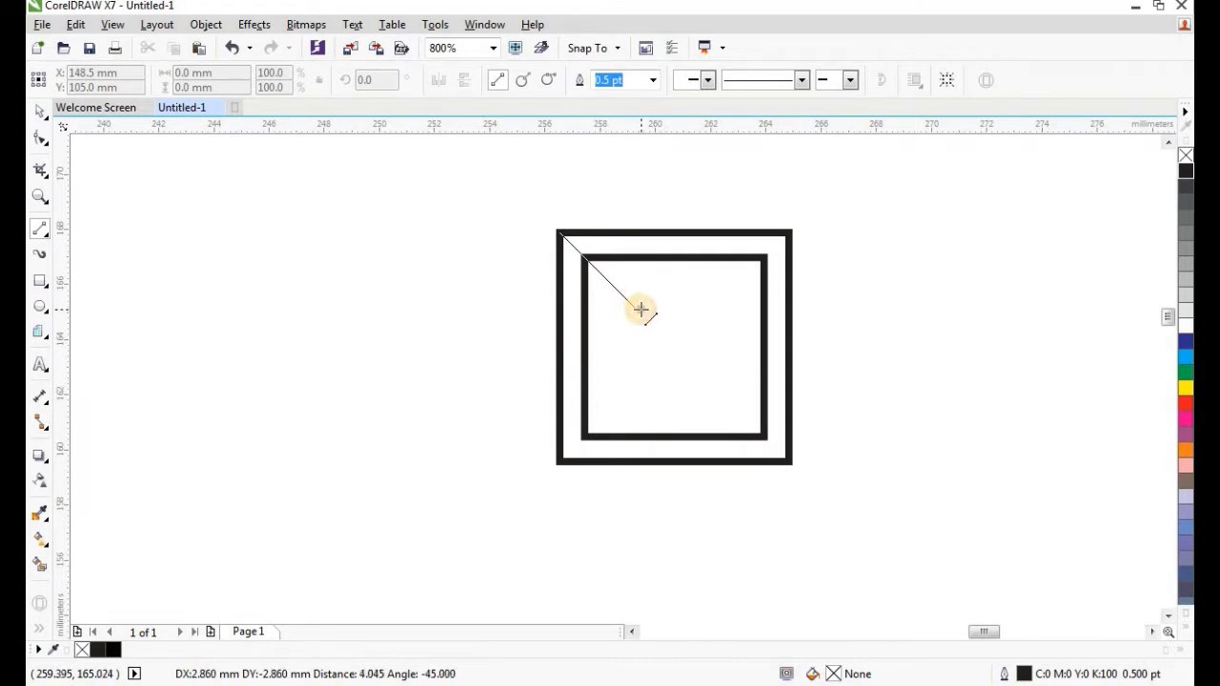
left_click_drag(640, 309, 640, 309)
left_click_drag(788, 234, 763, 257)
left_click_drag(583, 435, 561, 461)
left_click_drag(764, 438, 787, 459)
Marquee-select all six parts of the bevelled square.
scroll(769, 356, "down", 1)
left_click(39, 111)
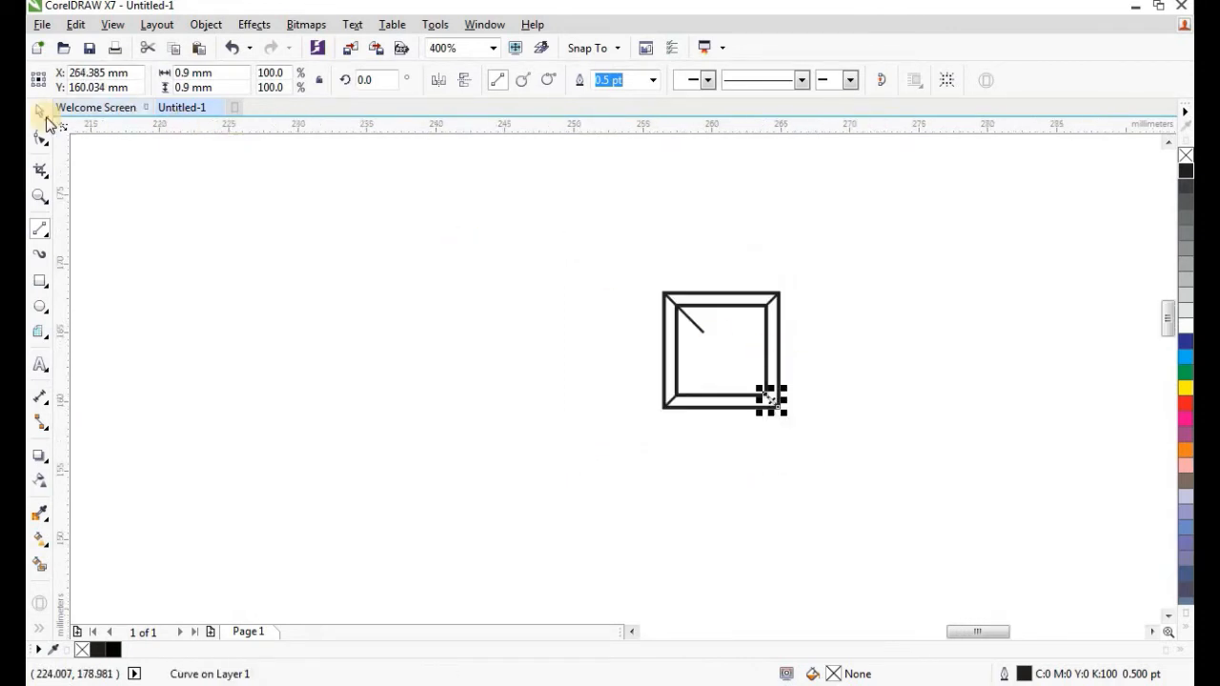
left_click(578, 240)
left_click_drag(588, 239, 788, 421)
left_click(787, 80)
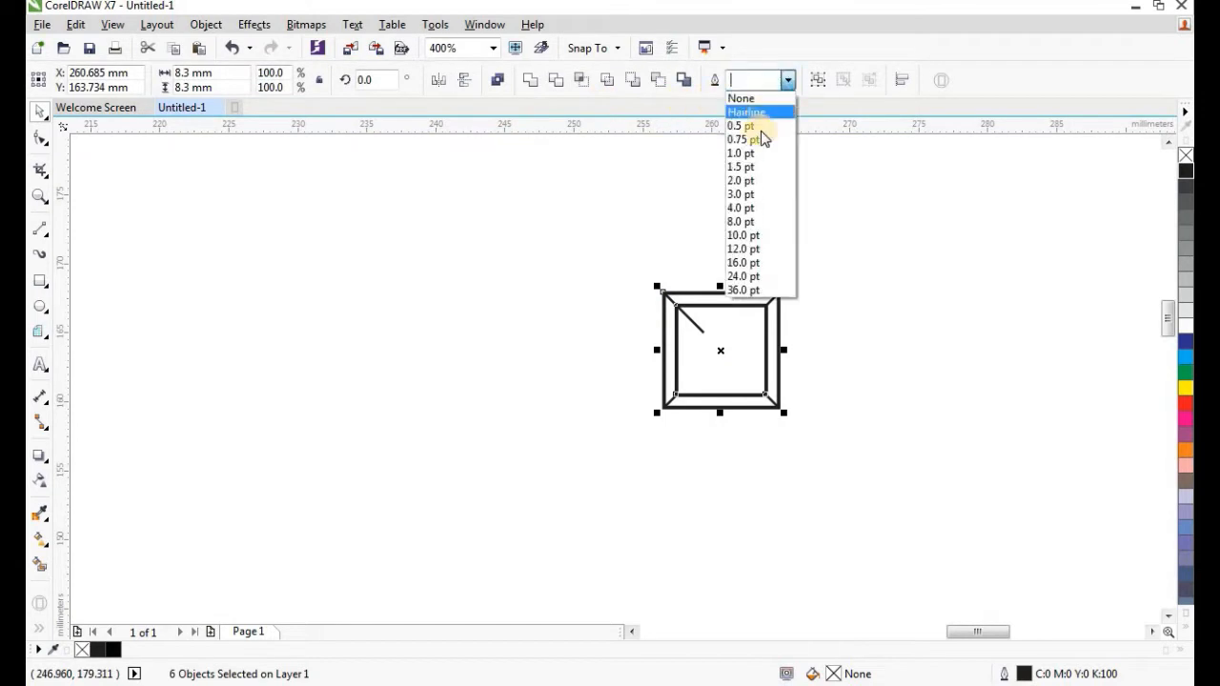
Give the bevelled square 0.75 pt outlines and group its six parts.
left_click(759, 140)
scroll(684, 256, "down", 1)
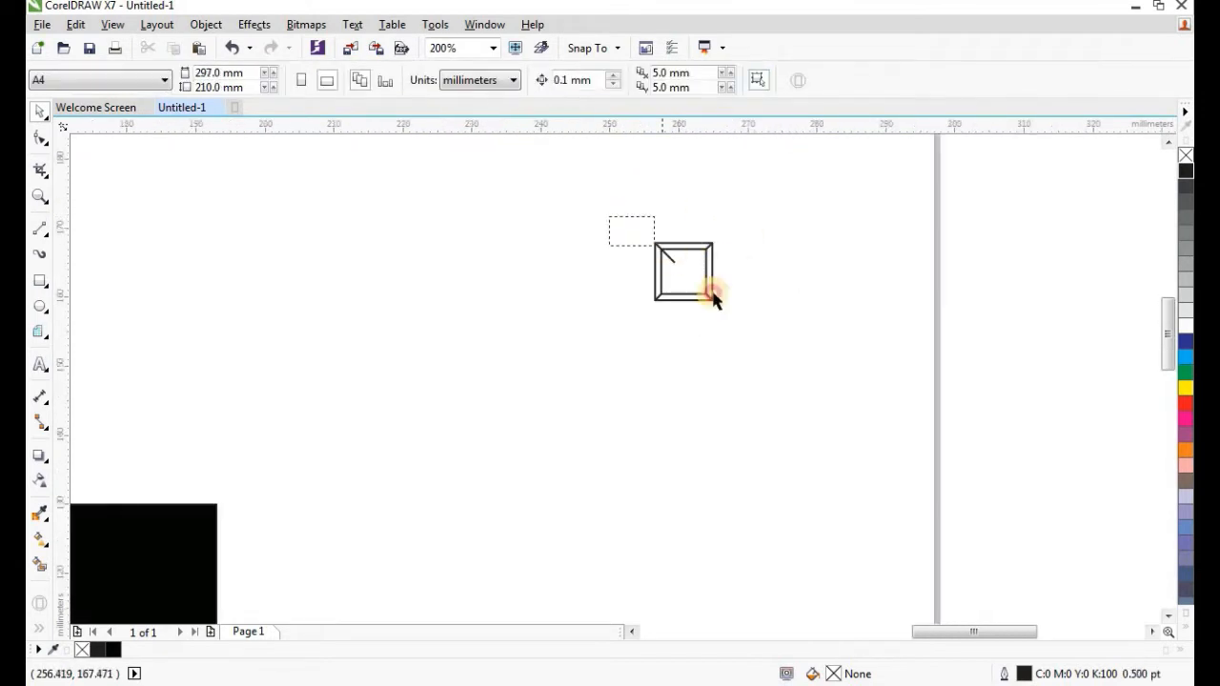
left_click_drag(714, 299, 732, 320)
left_click(206, 24)
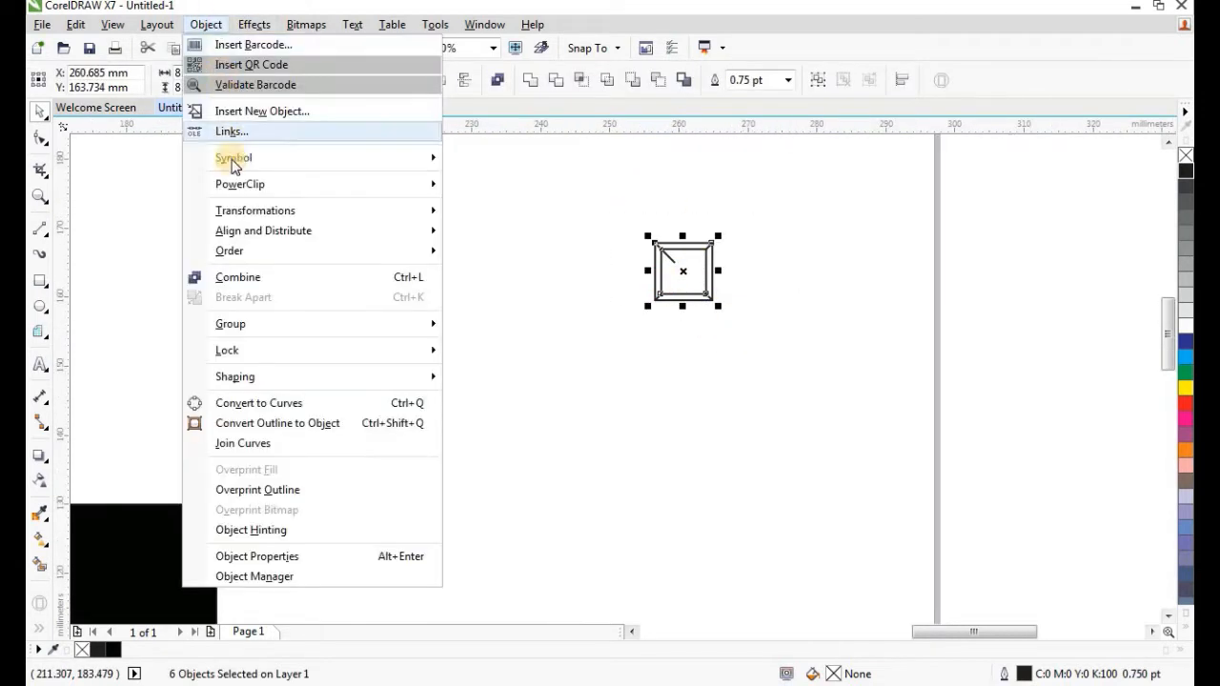
mouse_move(384, 328)
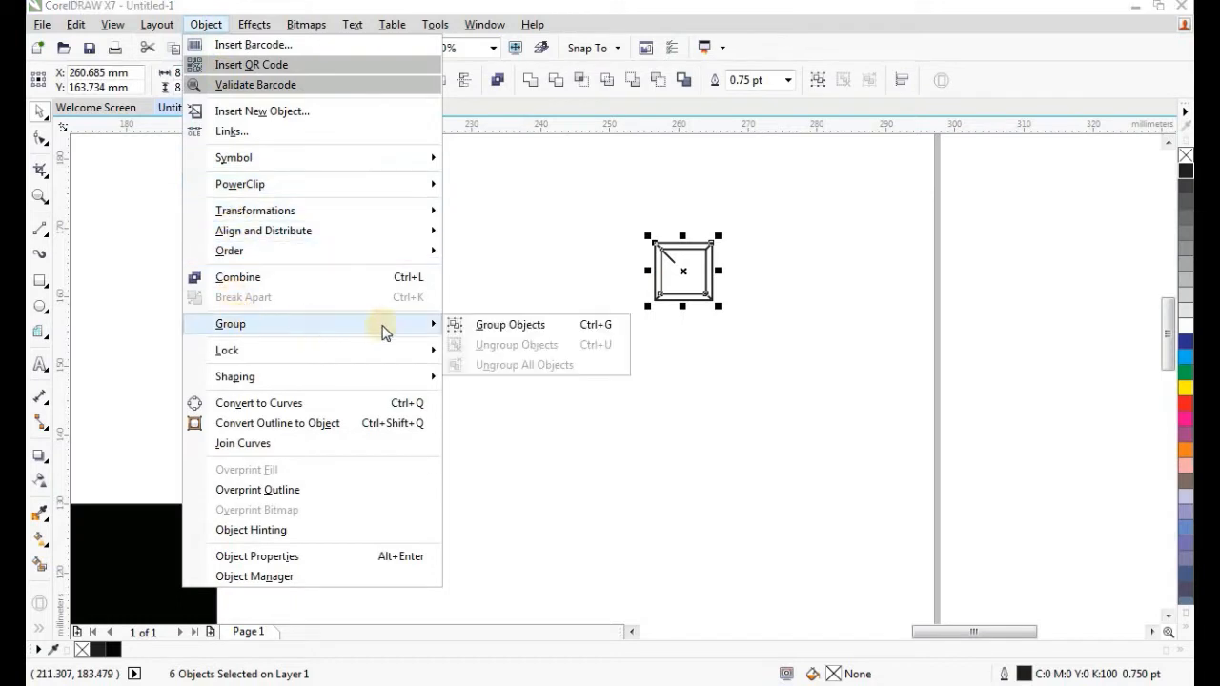
left_click(519, 336)
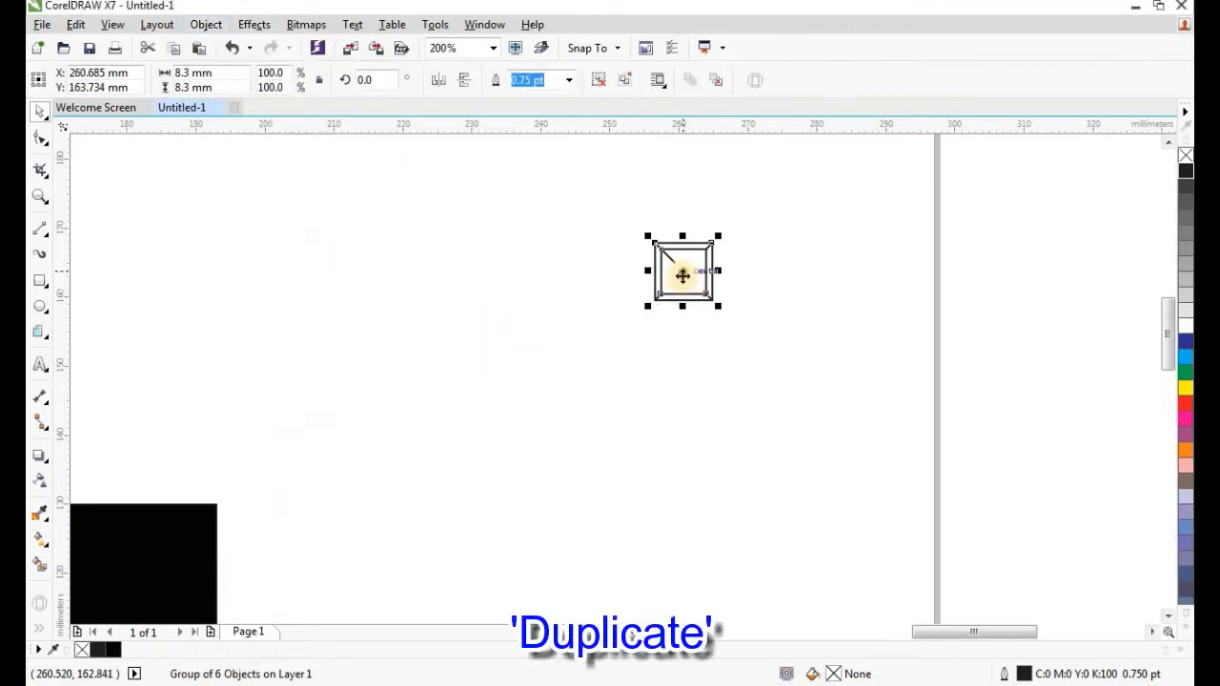
Duplicate the square diagonally down-left and repeat twice with Ctrl+R for four squares.
left_click_drag(682, 280, 626, 328)
right_click(626, 328)
scroll(638, 327, "up", 2)
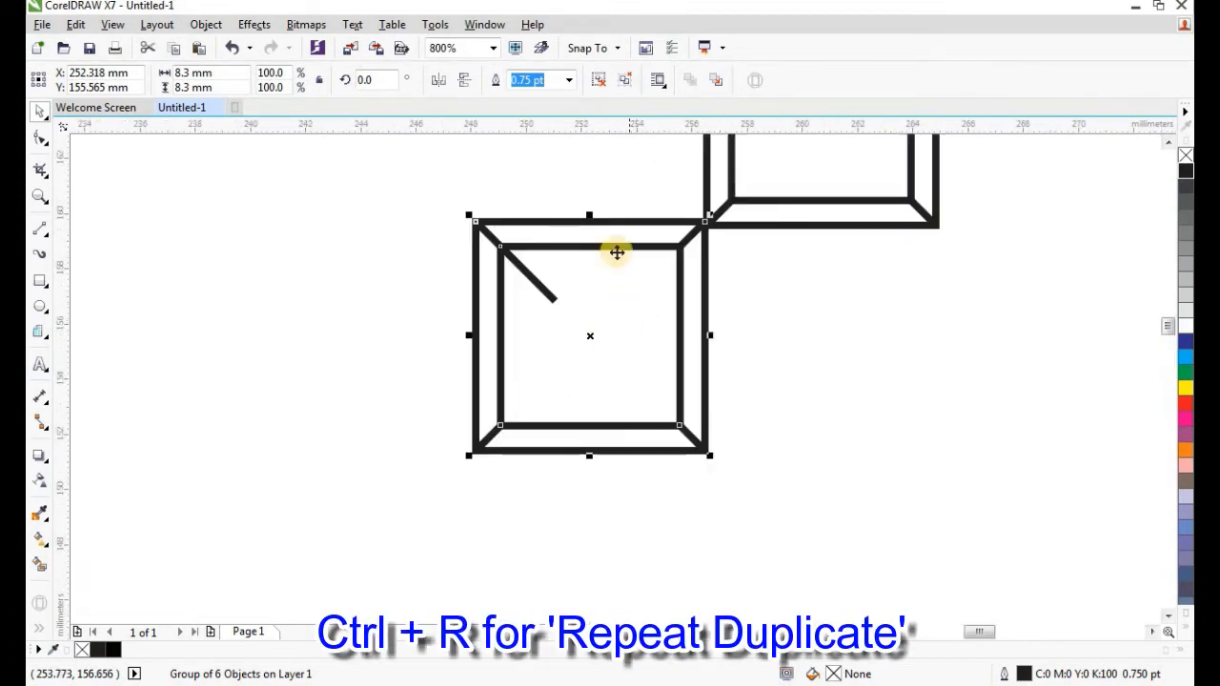
scroll(614, 244, "down", 1)
key("ctrl+r")
scroll(615, 245, "down", 1)
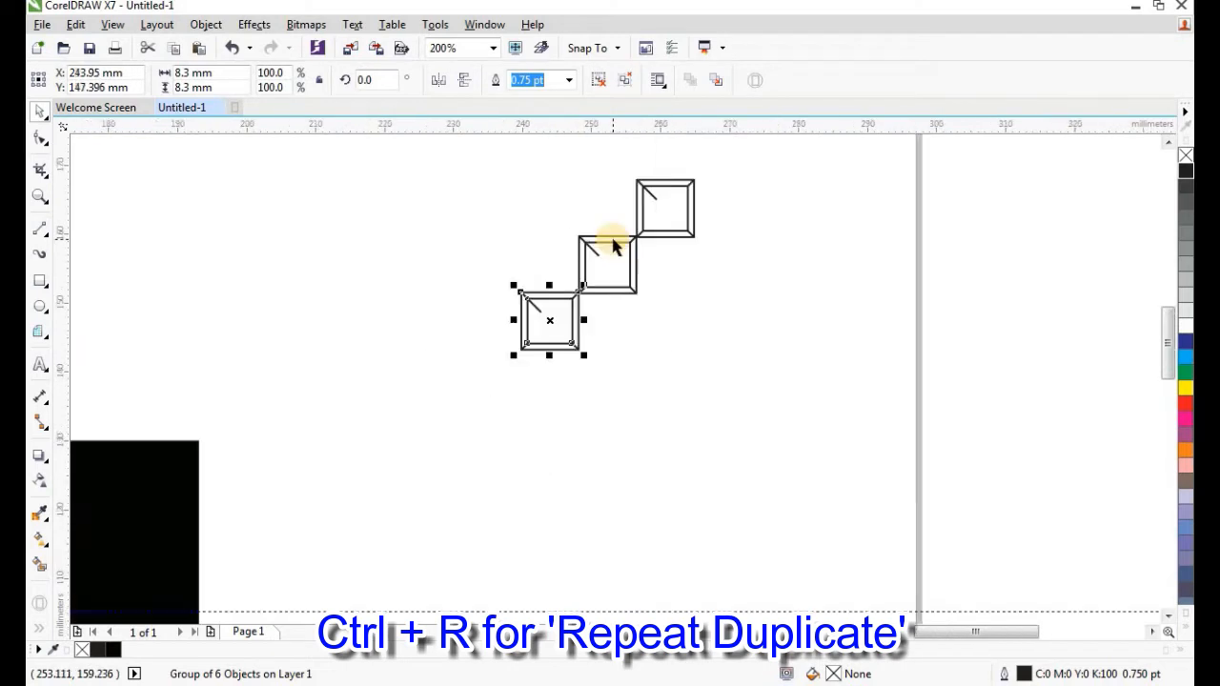
key("ctrl+r")
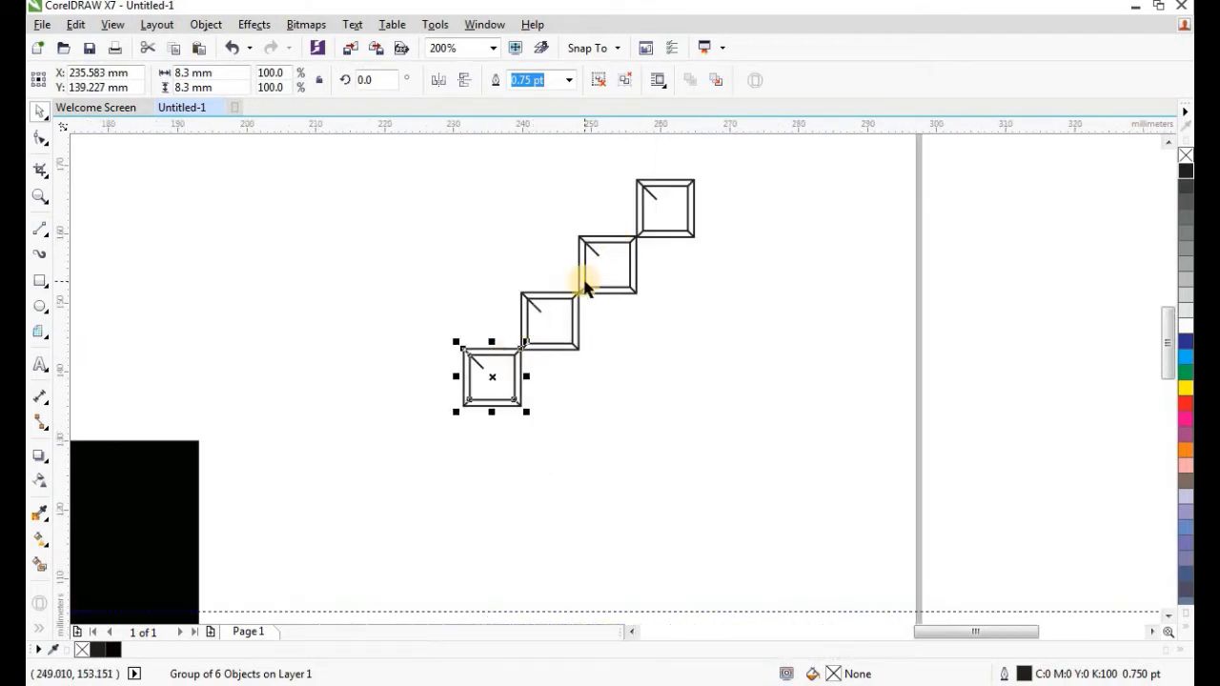
Group the four diagonal squares into one staircase group.
left_click(341, 167)
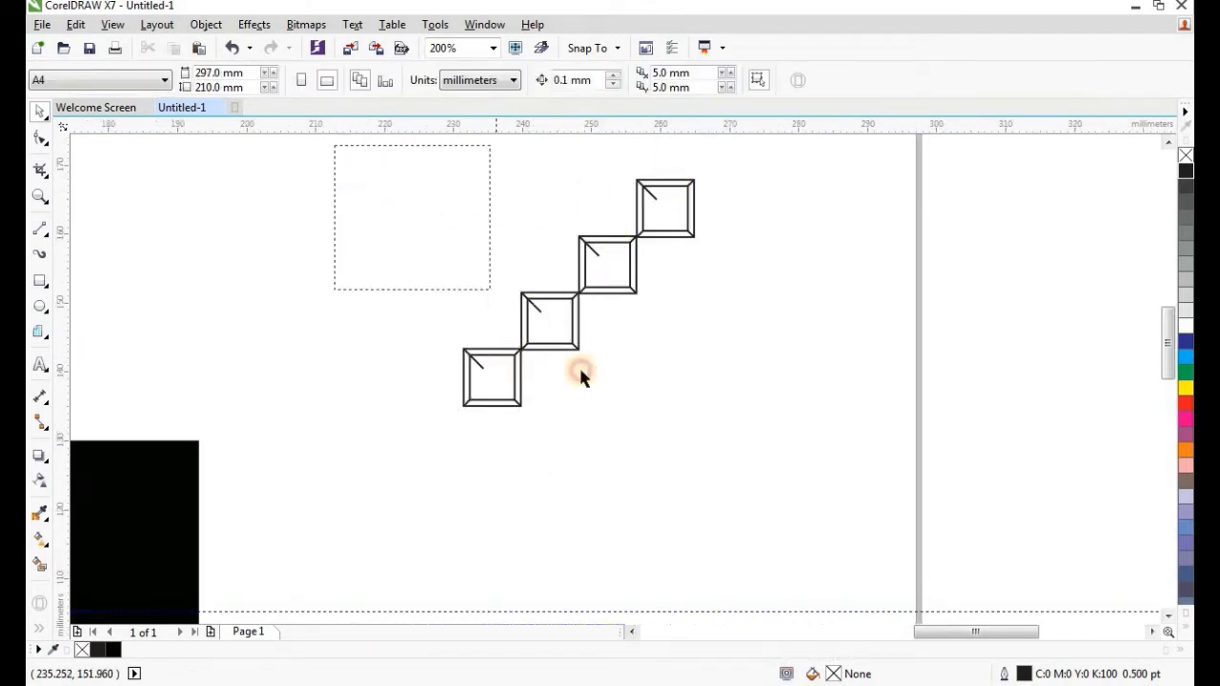
left_click_drag(581, 377, 787, 504)
left_click(205, 25)
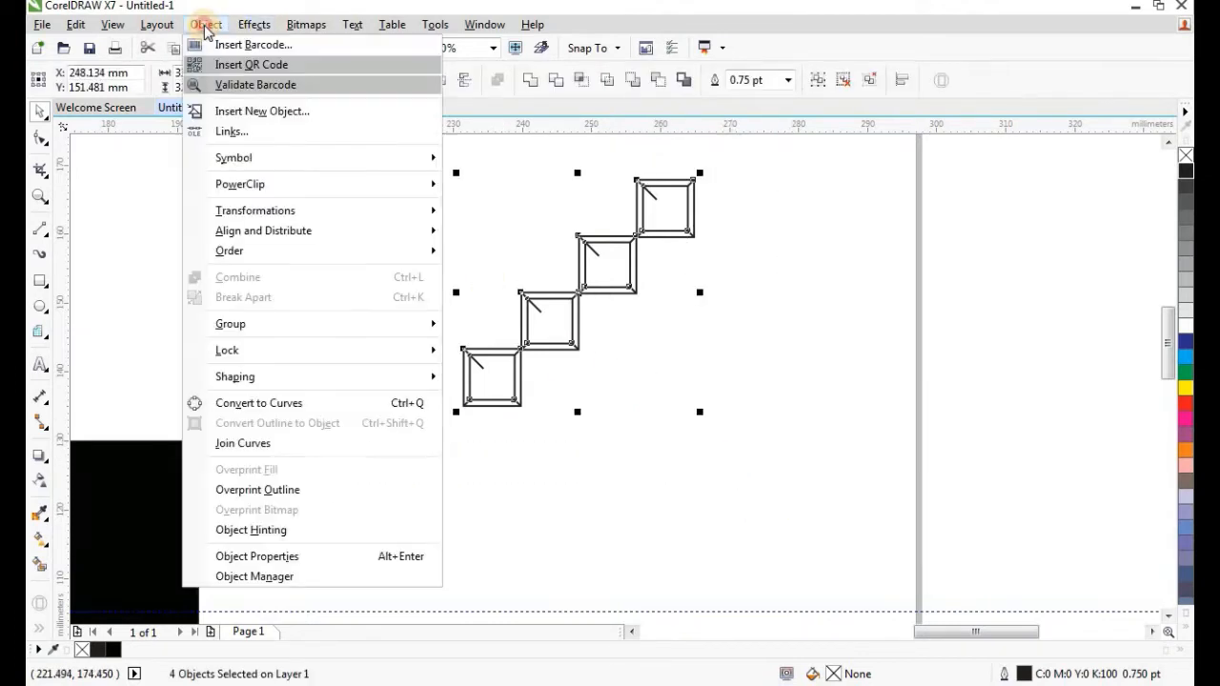
mouse_move(407, 333)
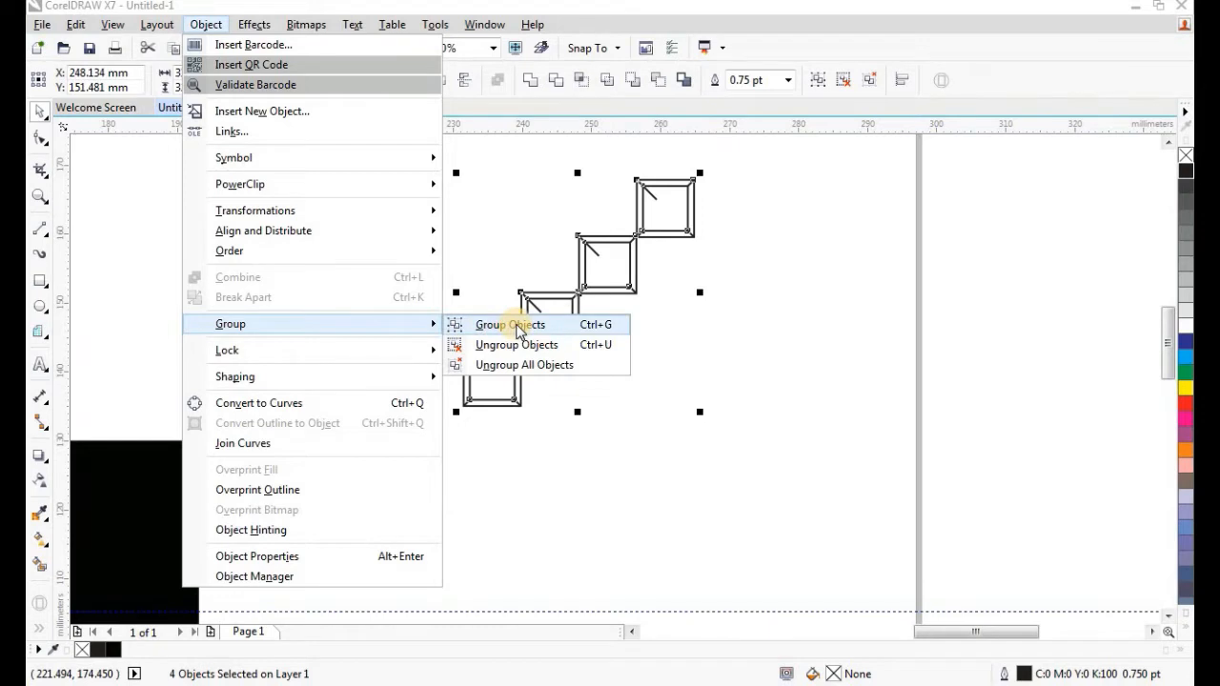
left_click(562, 327)
Duplicate the staircase group and move the spare copy off to the right.
scroll(422, 250, "down", 2)
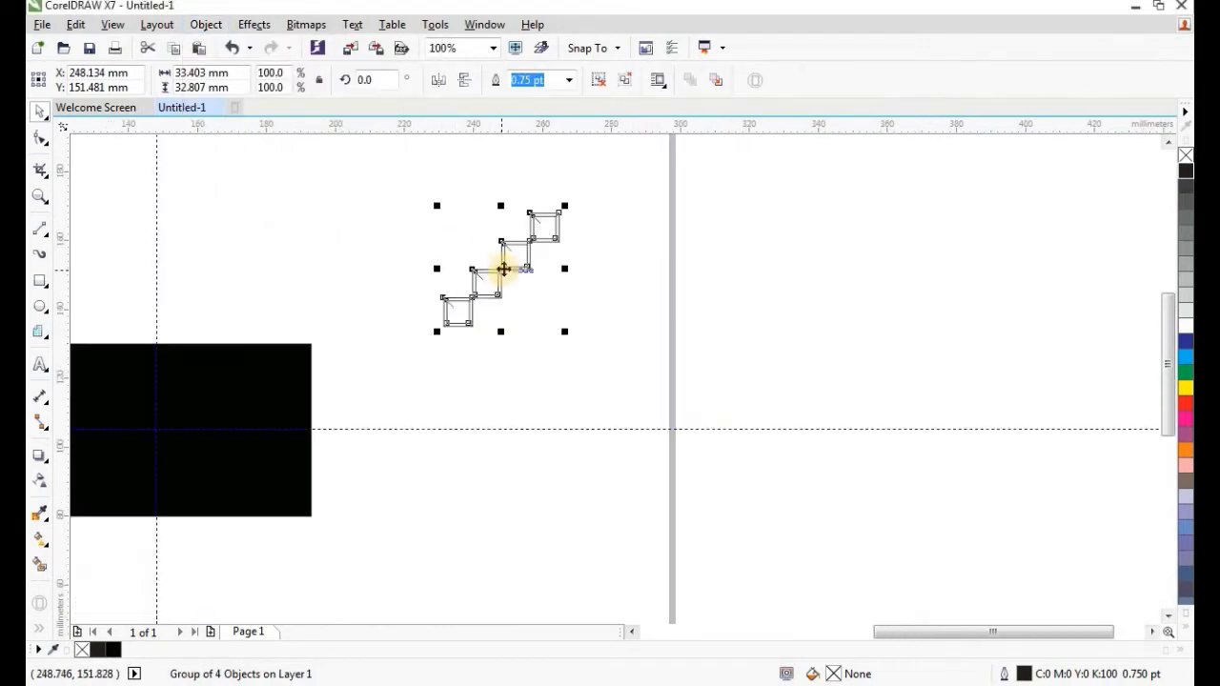
left_click(75, 25)
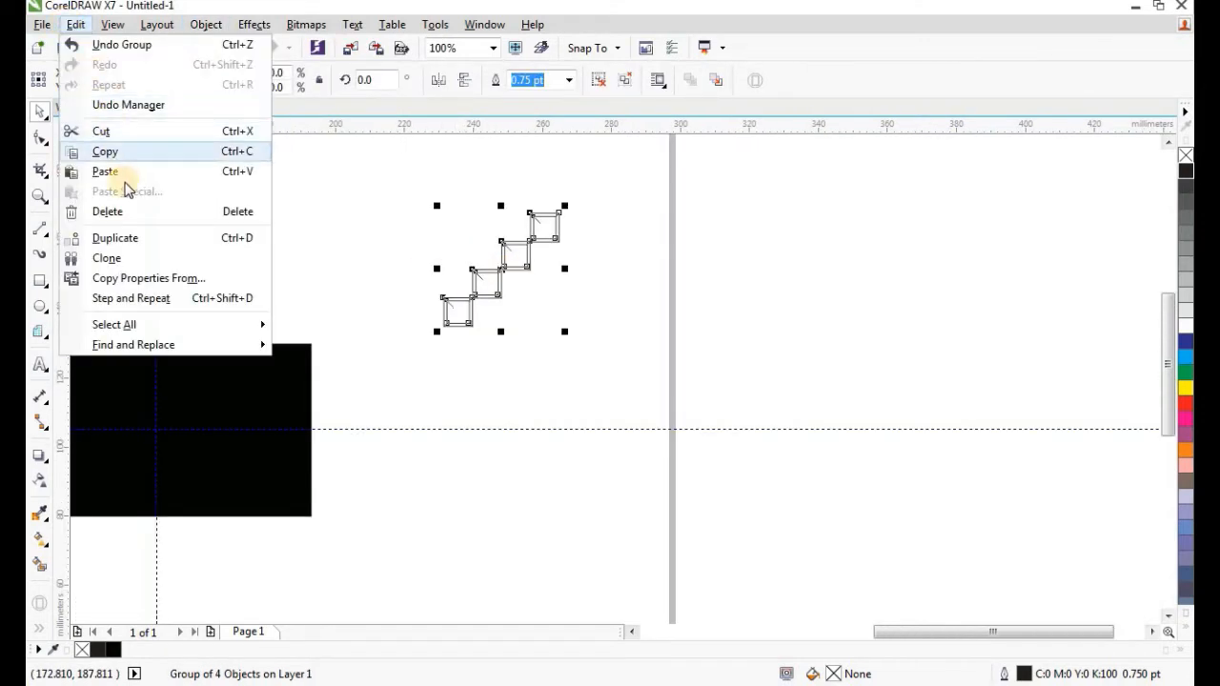
left_click(164, 246)
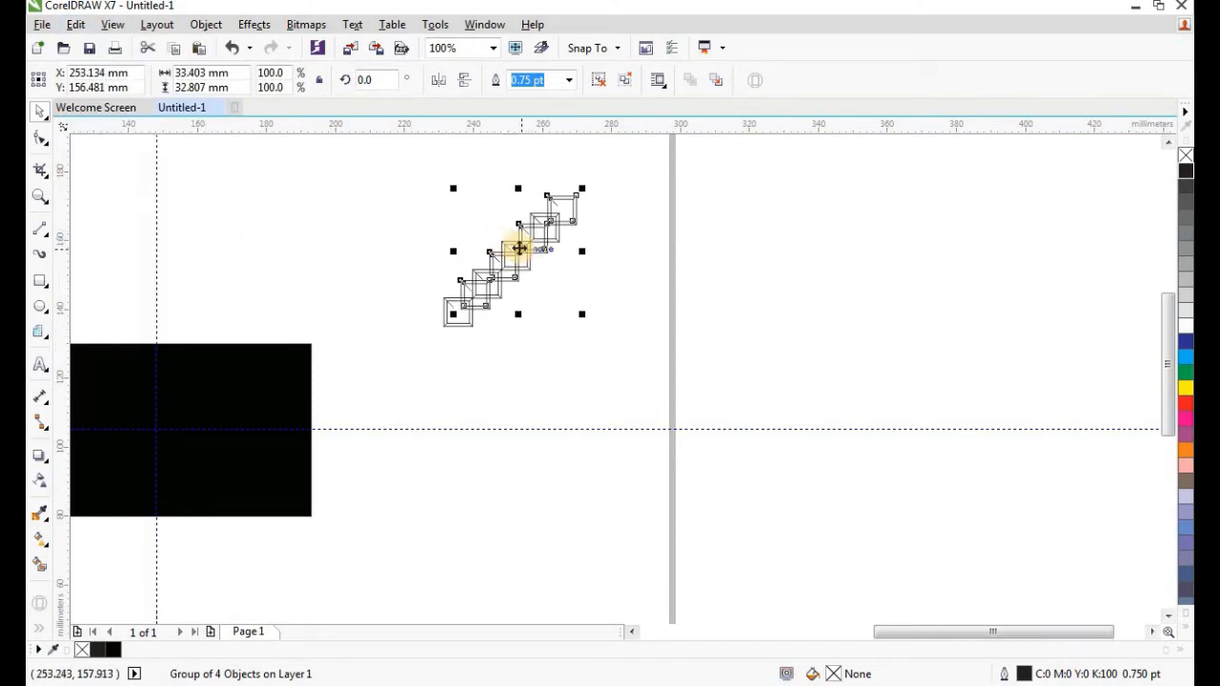
left_click_drag(518, 251, 853, 281)
Drag-copy the staircase group downward and repeat it three times with Ctrl+R.
scroll(495, 262, "up", 2)
left_click(531, 295)
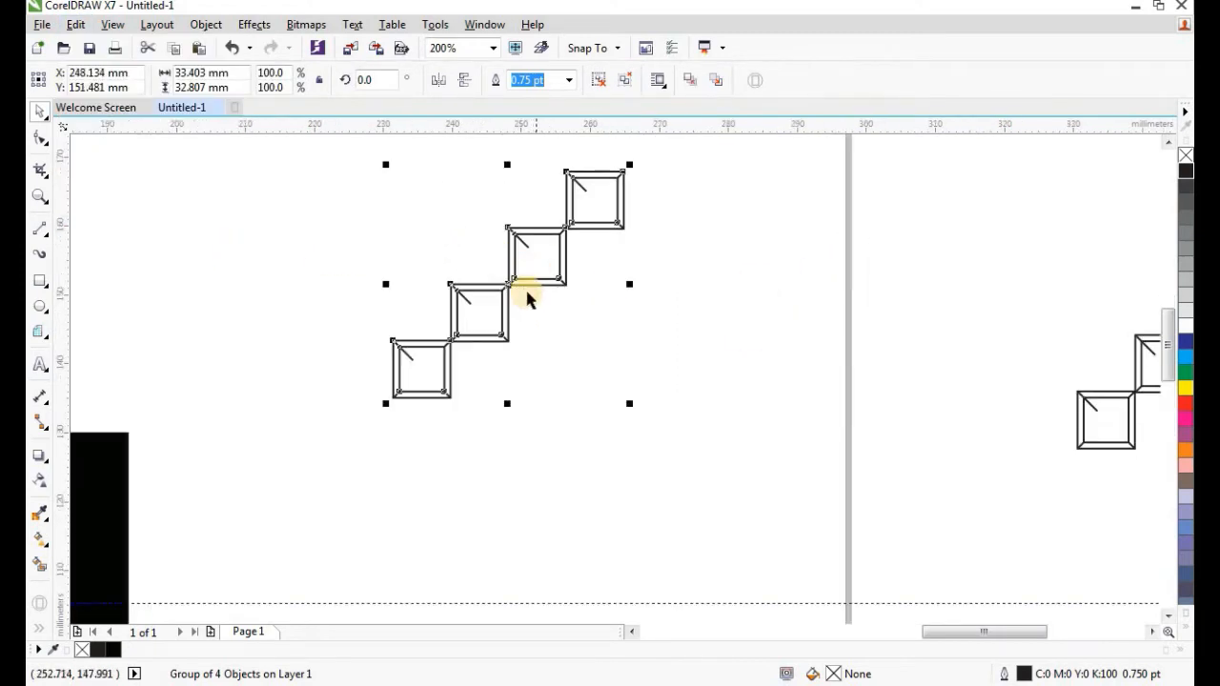
scroll(509, 280, "up", 2)
left_click_drag(501, 334, 507, 455)
right_click(507, 455)
scroll(482, 272, "down", 1)
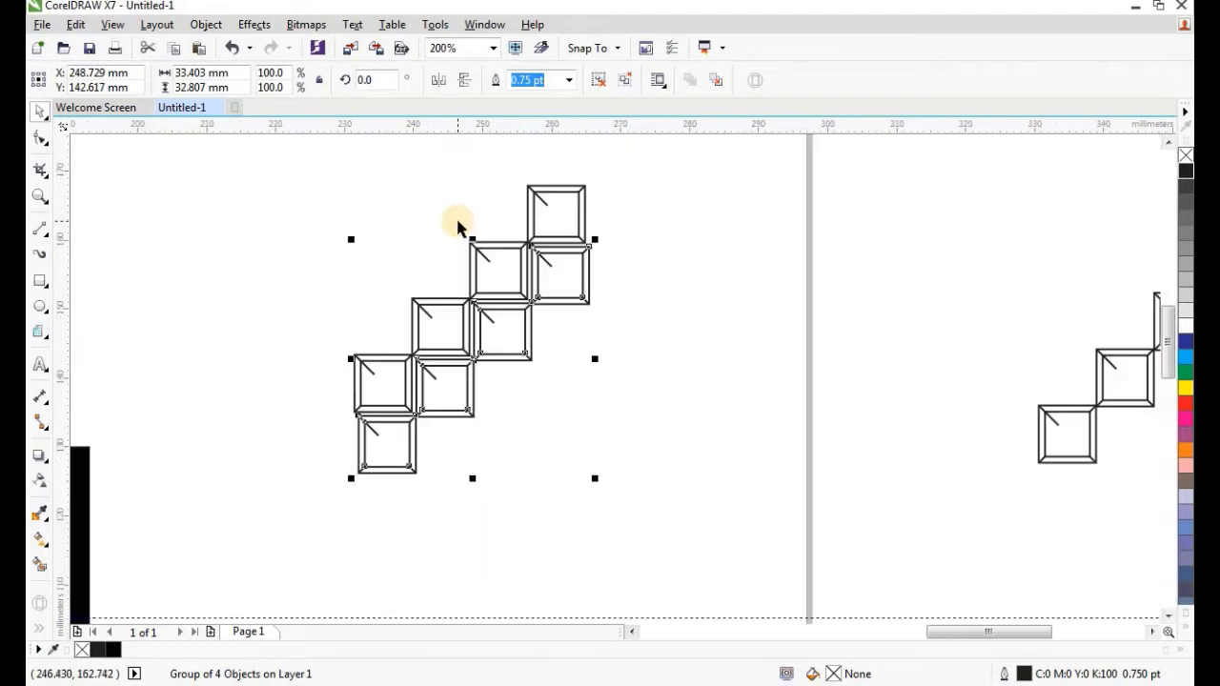
key("ctrl+r")
key("ctrl+r")
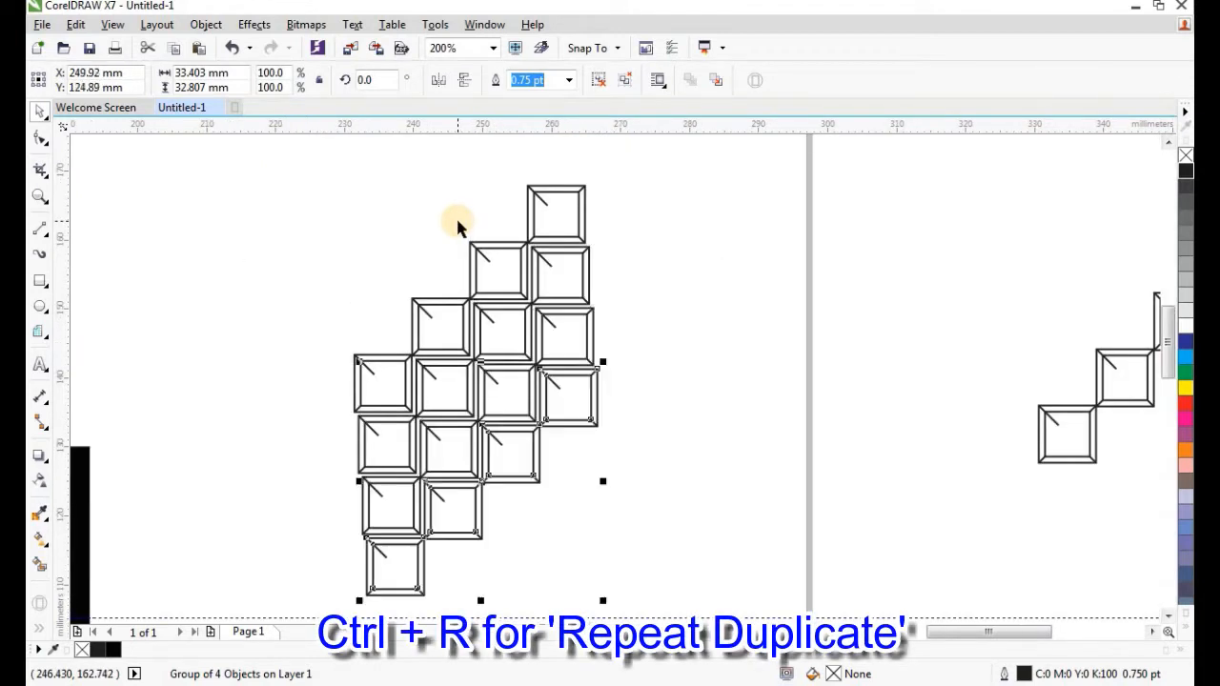
scroll(460, 194, "down", 1)
key("ctrl+r")
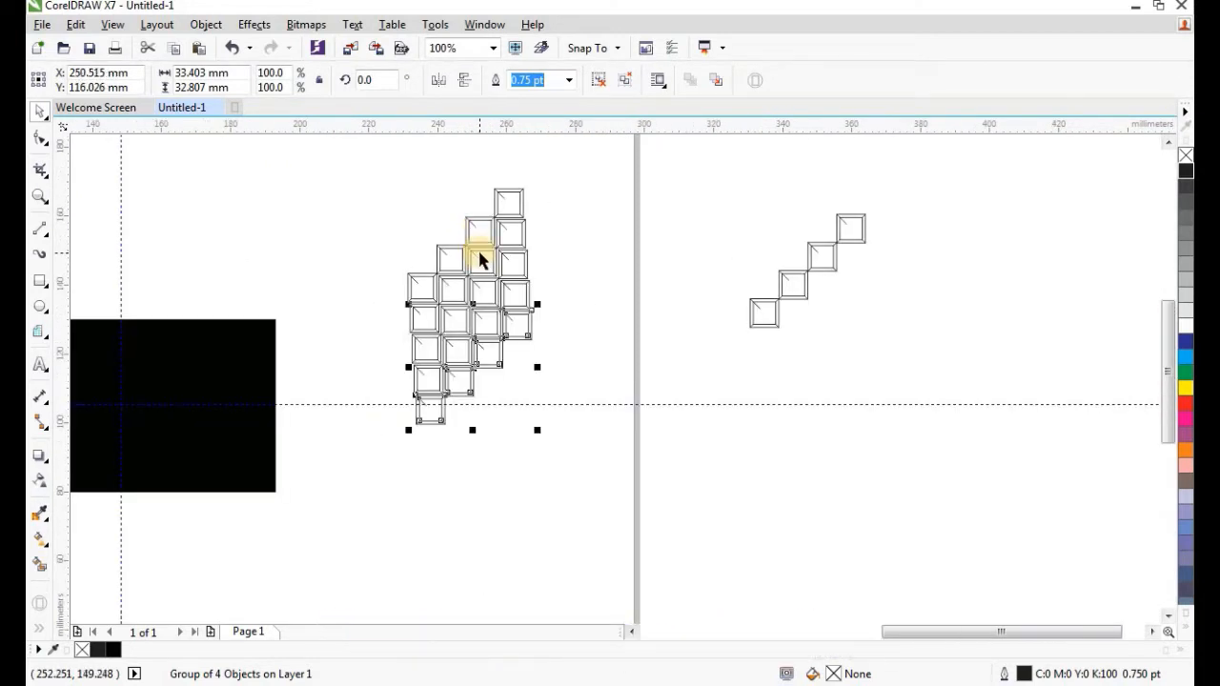
key("ctrl+r")
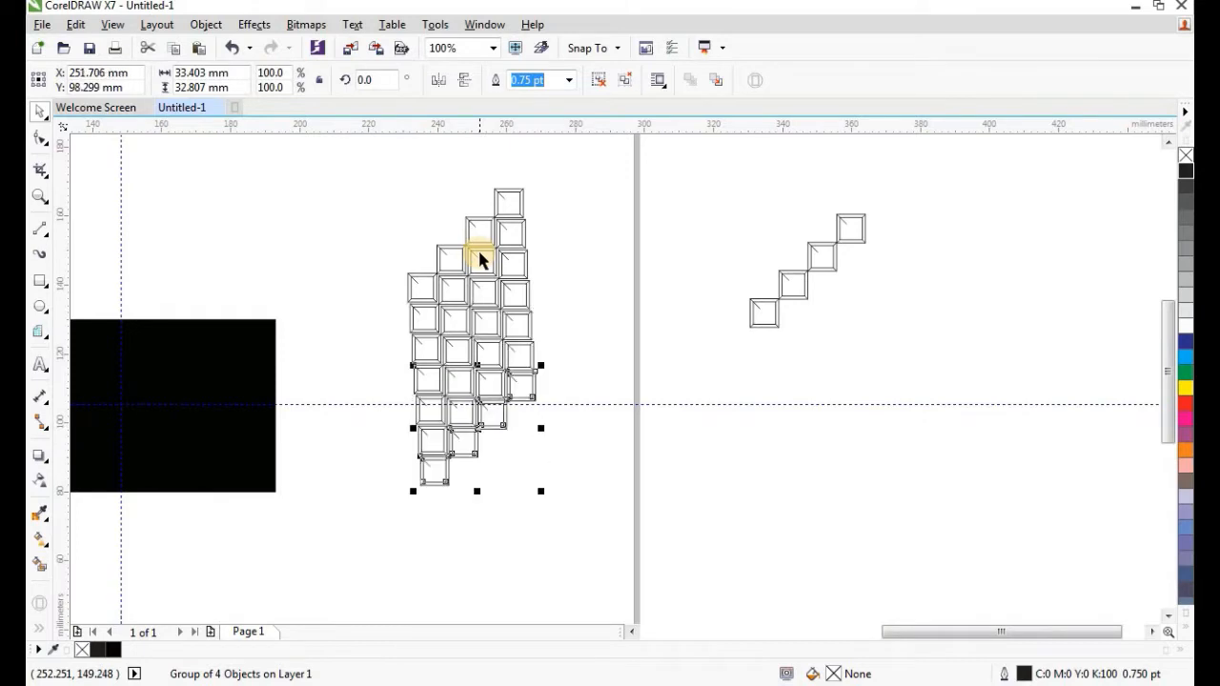
scroll(524, 436, "up", 1)
Shift a diagonal group slightly right and add one more copy with Ctrl+R.
left_click(497, 422)
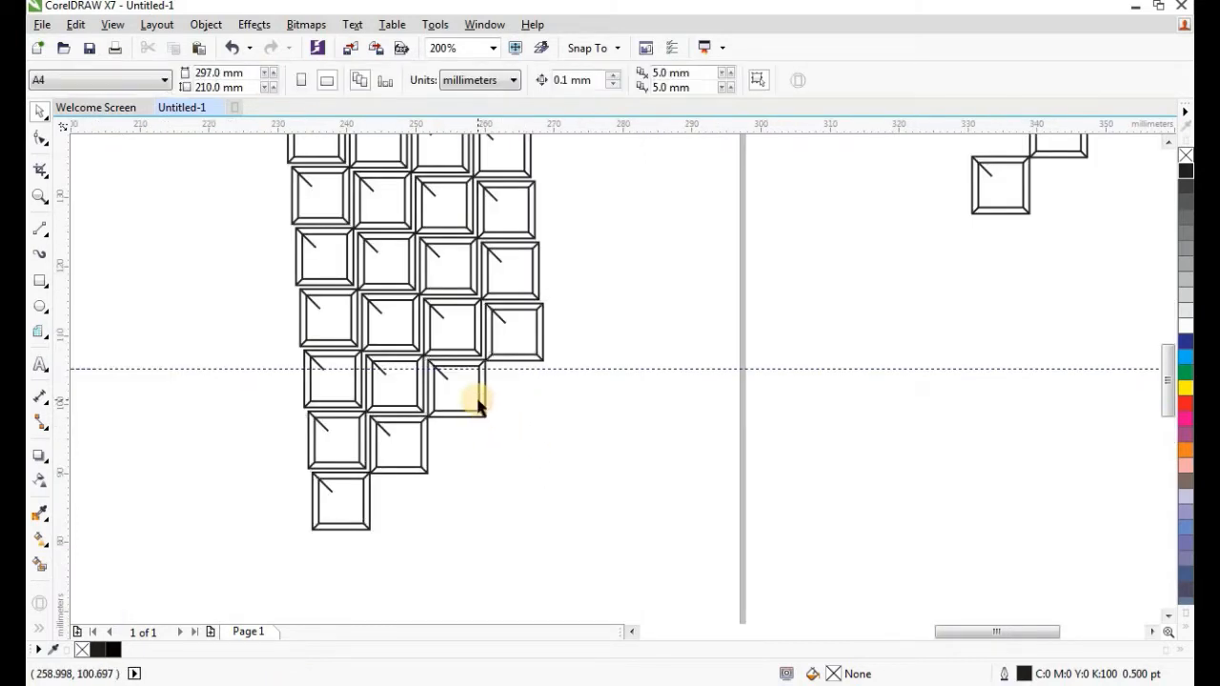
left_click(479, 405)
left_click_drag(435, 414, 496, 415)
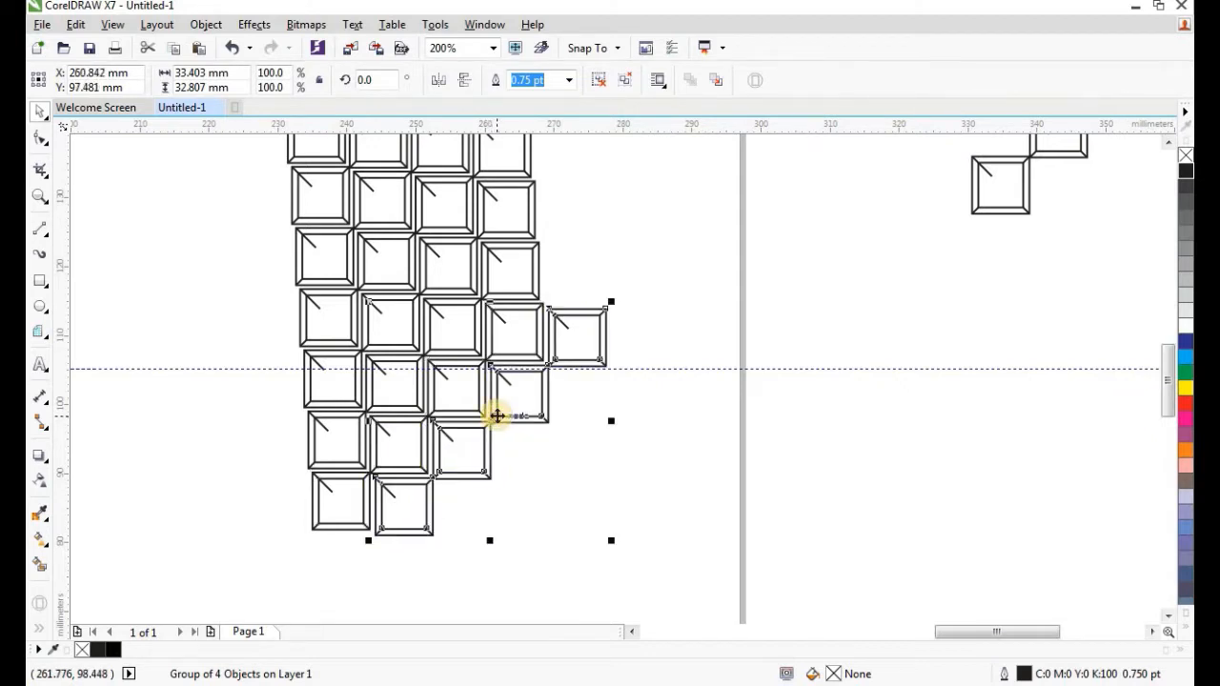
key("ctrl+r")
key("ctrl+r")
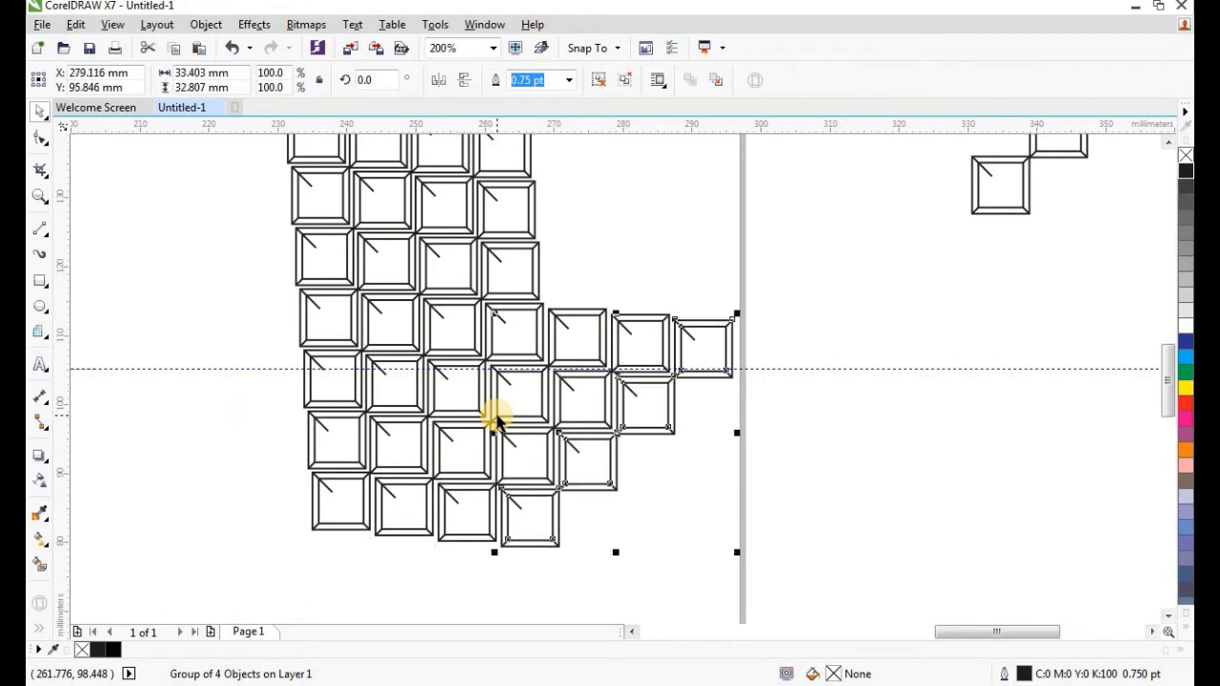
left_click(263, 280)
scroll(484, 432, "down", 1)
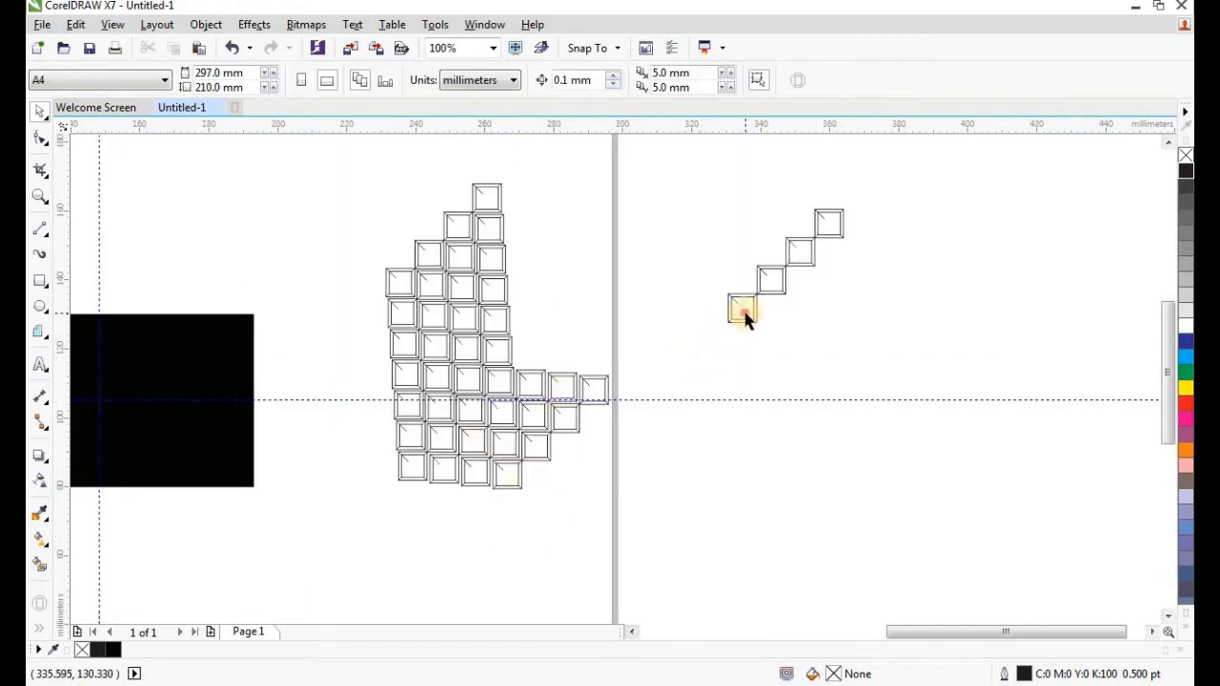
Move the spare staircase lower on the right and ungroup all objects.
left_click_drag(744, 317, 694, 422)
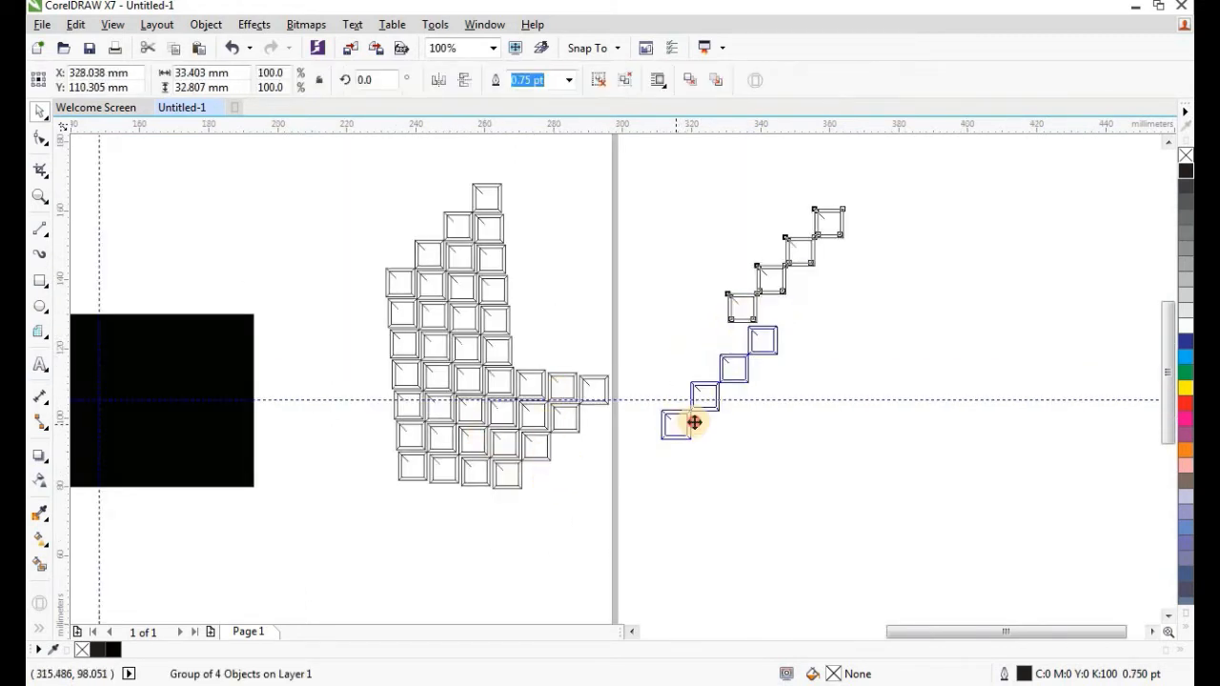
left_click(210, 24)
mouse_move(319, 328)
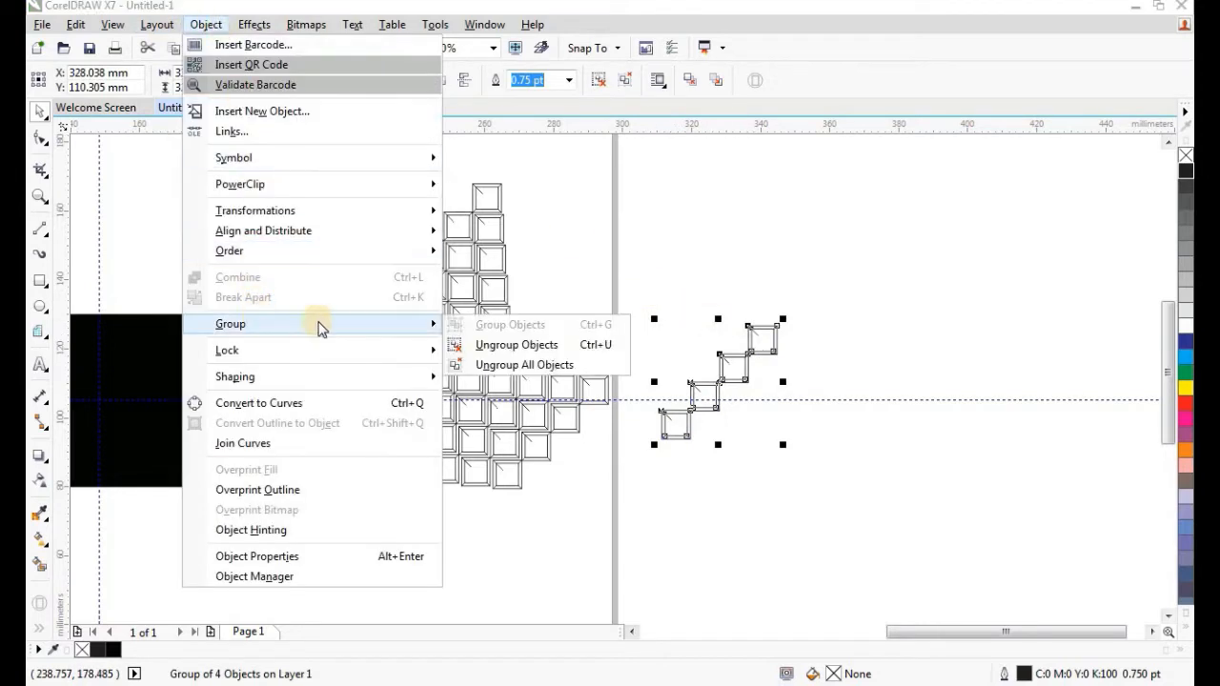
left_click(572, 364)
Select the spare staircase's top square and move it into the pattern's gap.
left_click(716, 295)
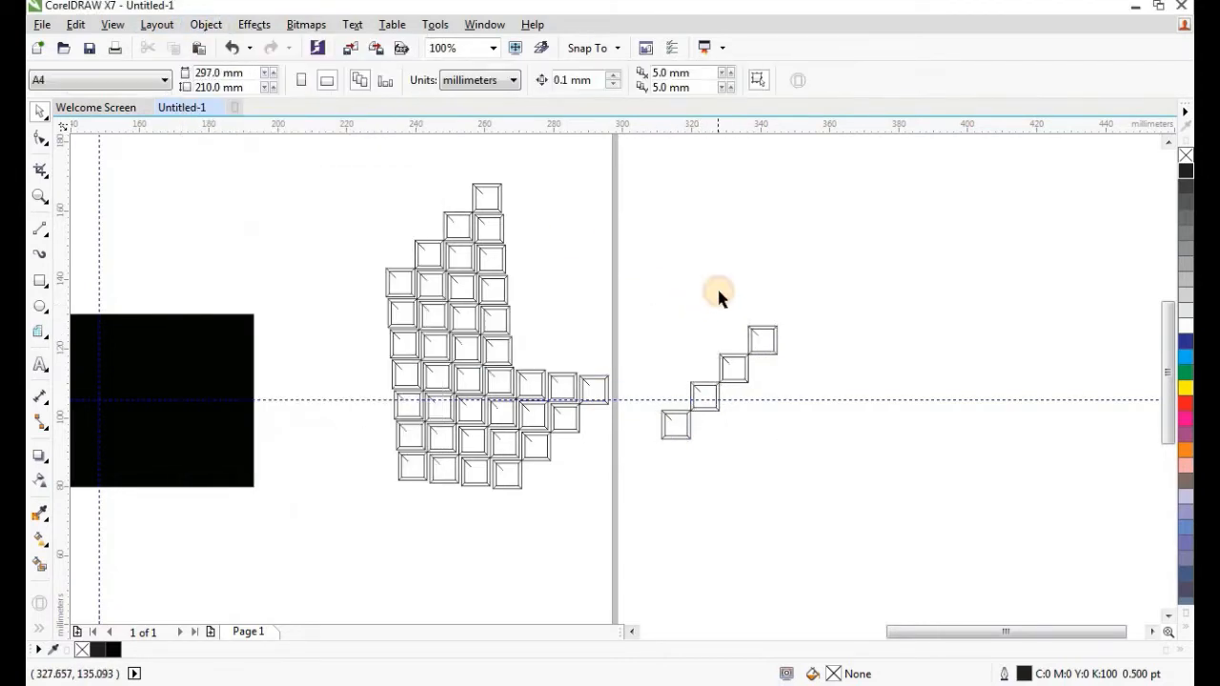
left_click_drag(803, 362, 806, 369)
left_click(765, 298)
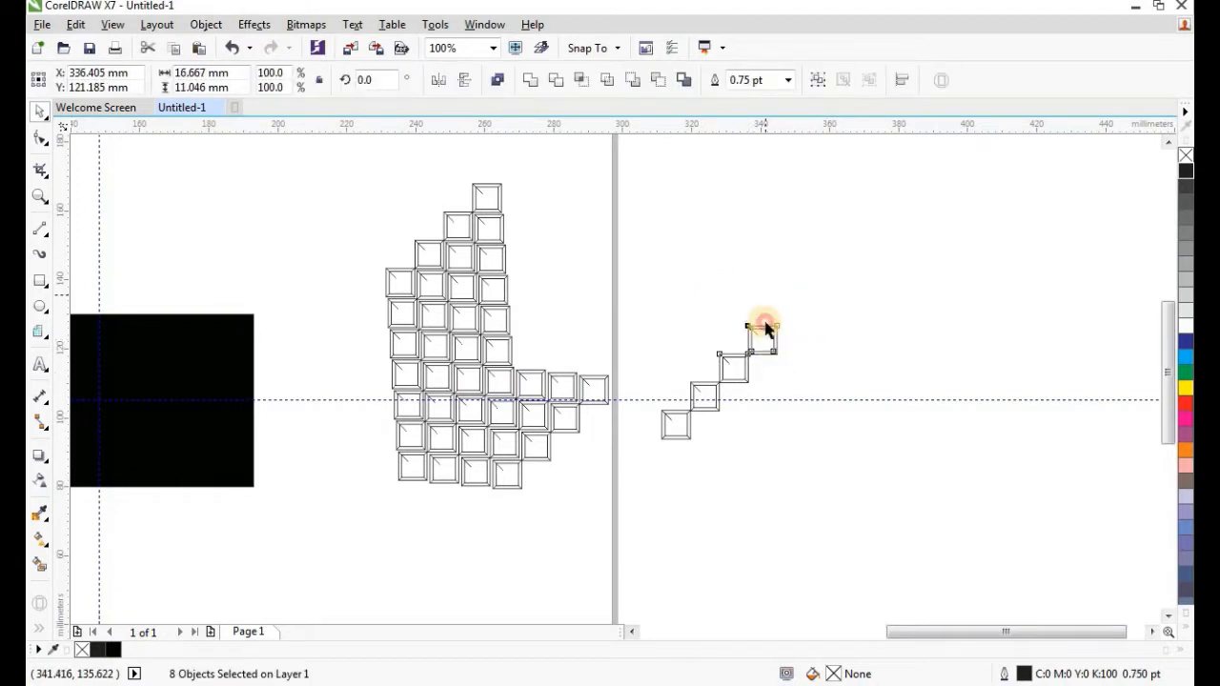
scroll(762, 350, "up", 1)
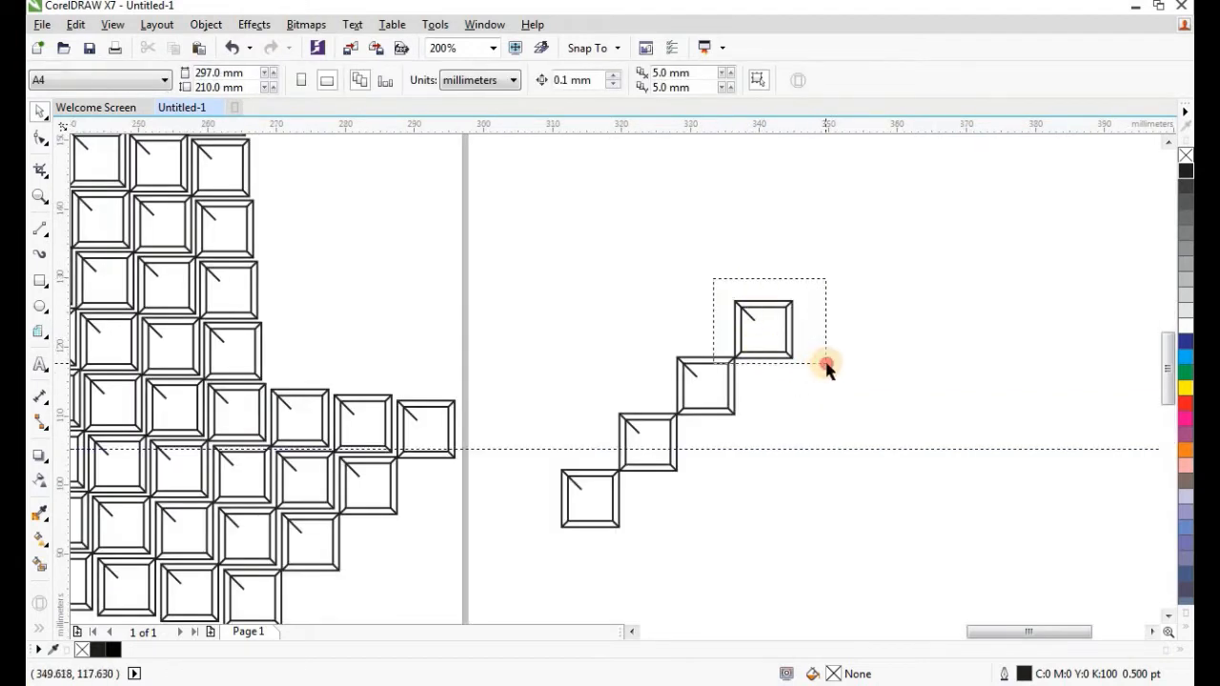
left_click_drag(831, 367, 832, 365)
scroll(849, 295, "down", 1)
left_click_drag(809, 307, 577, 449)
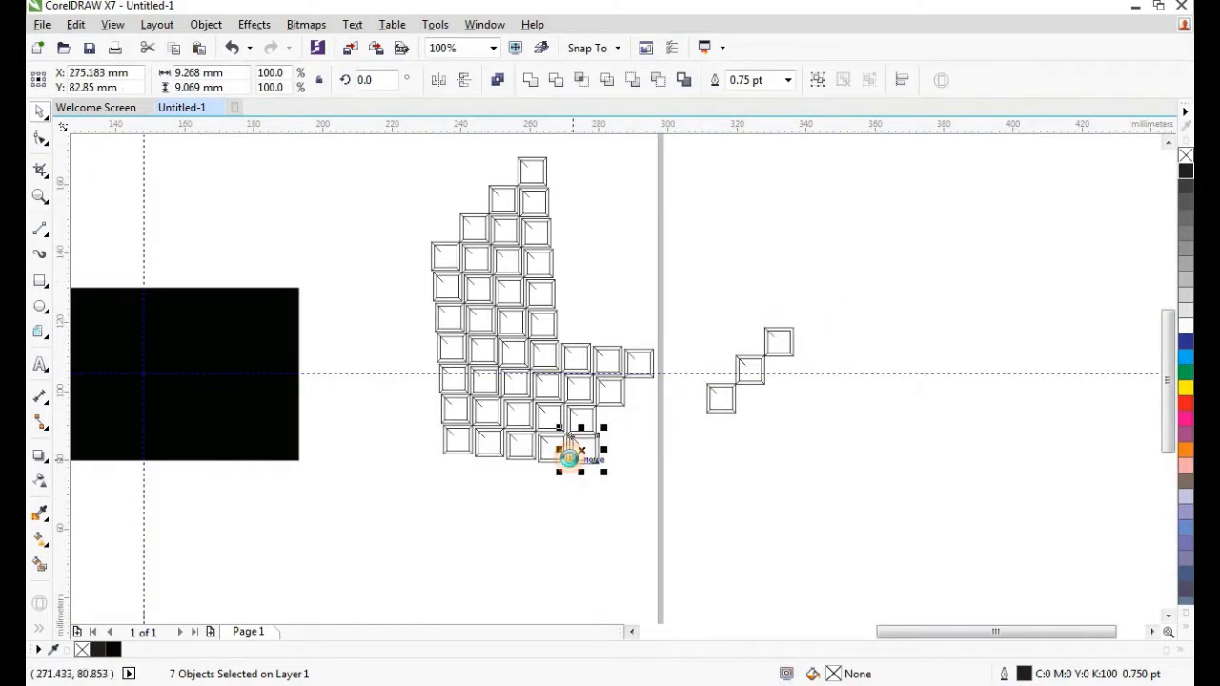
scroll(576, 449, "up", 3)
Delete the stray small diagonal line and nudge the square into line with its neighbours.
left_click_drag(537, 503, 457, 525)
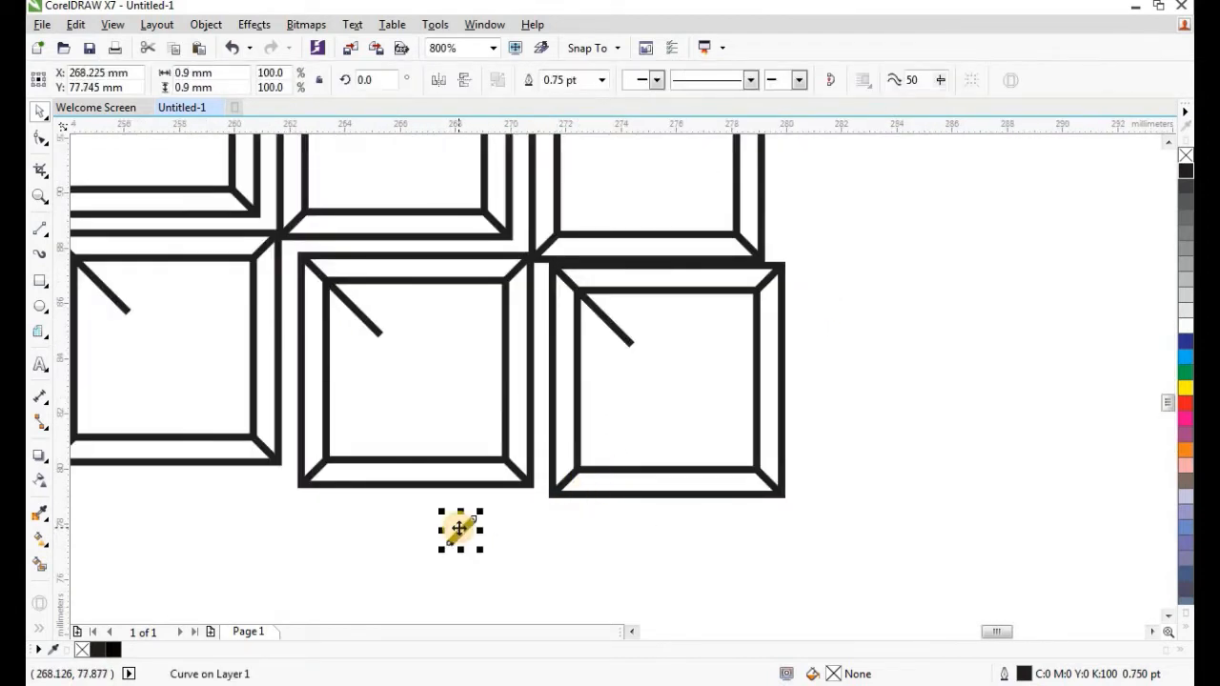
key("Delete")
left_click_drag(855, 250, 531, 514)
left_click_drag(654, 394, 658, 395)
scroll(653, 379, "up", 2)
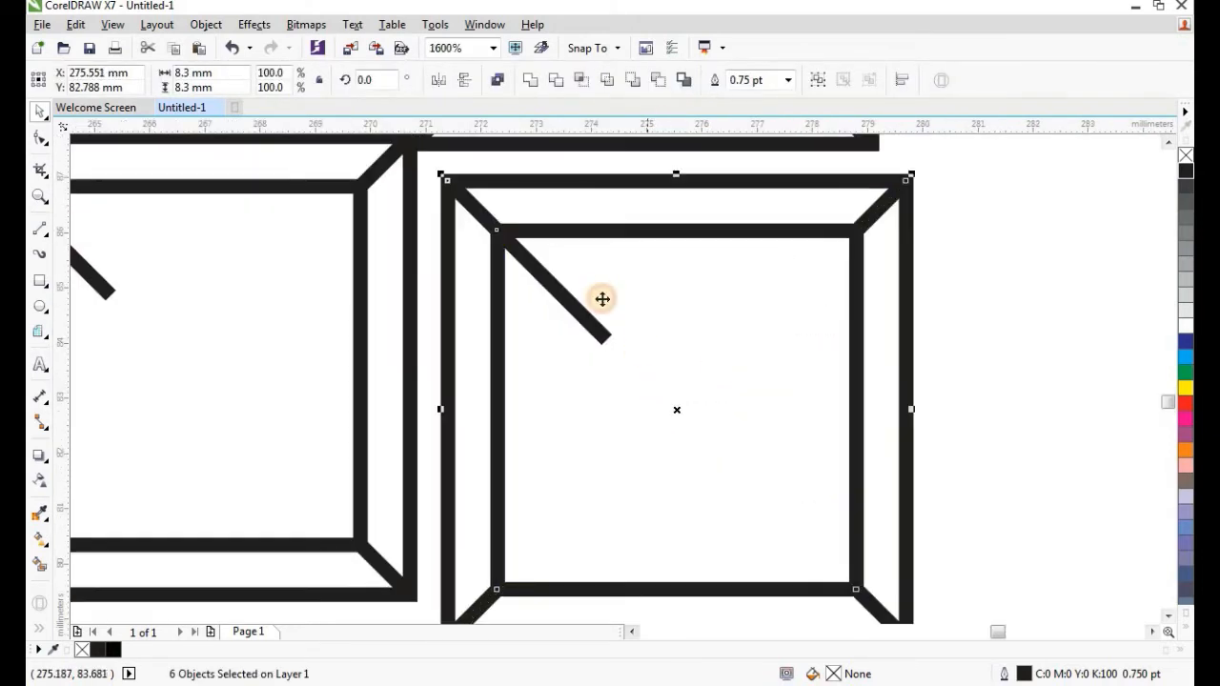
scroll(640, 384, "down", 4)
scroll(626, 254, "down", 1)
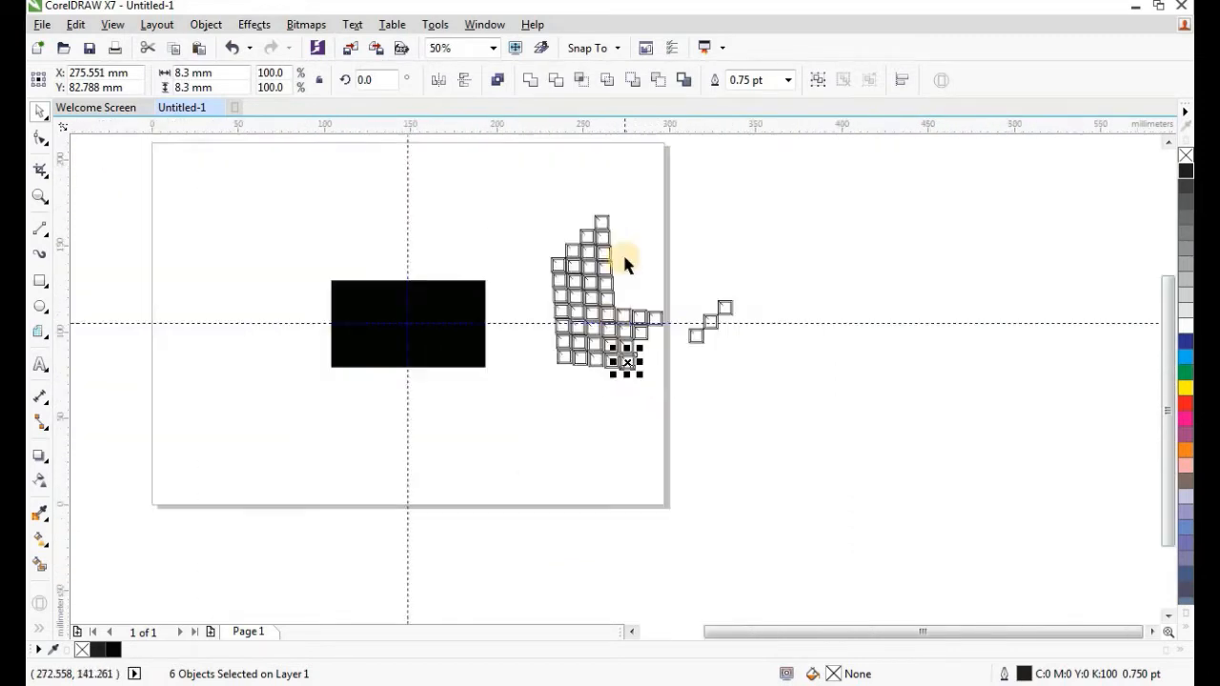
Delete the three leftover squares on the right.
scroll(671, 303, "up", 1)
left_click_drag(722, 276, 860, 471)
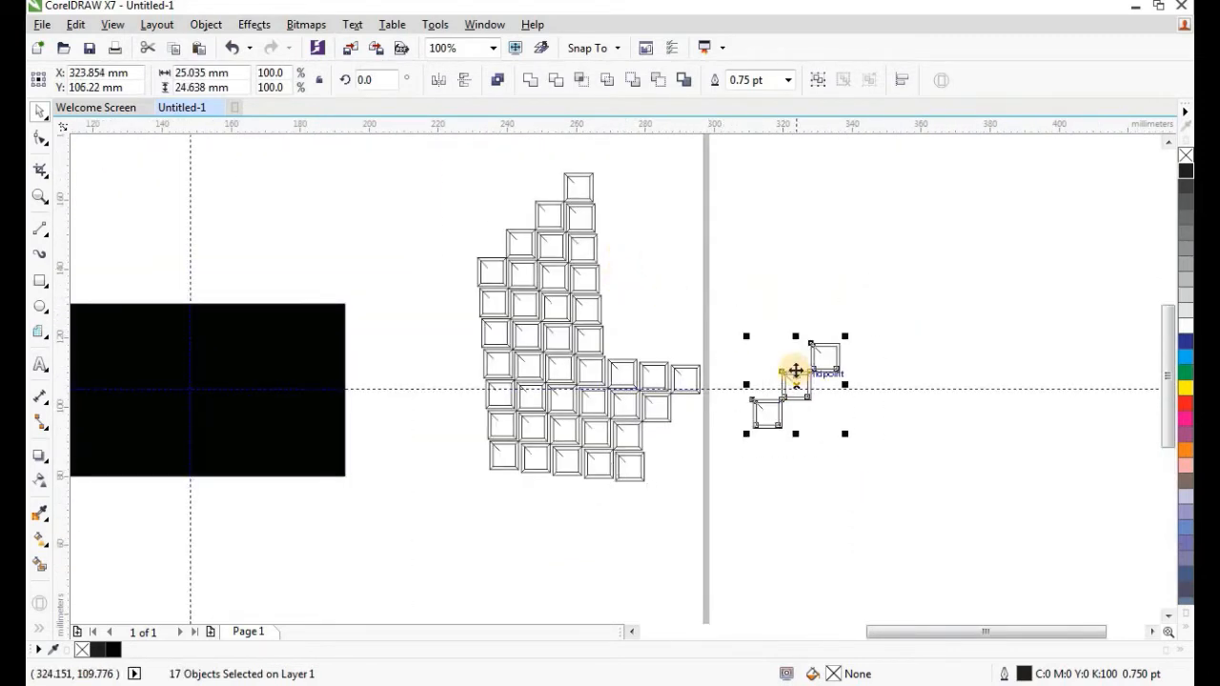
right_click(805, 373)
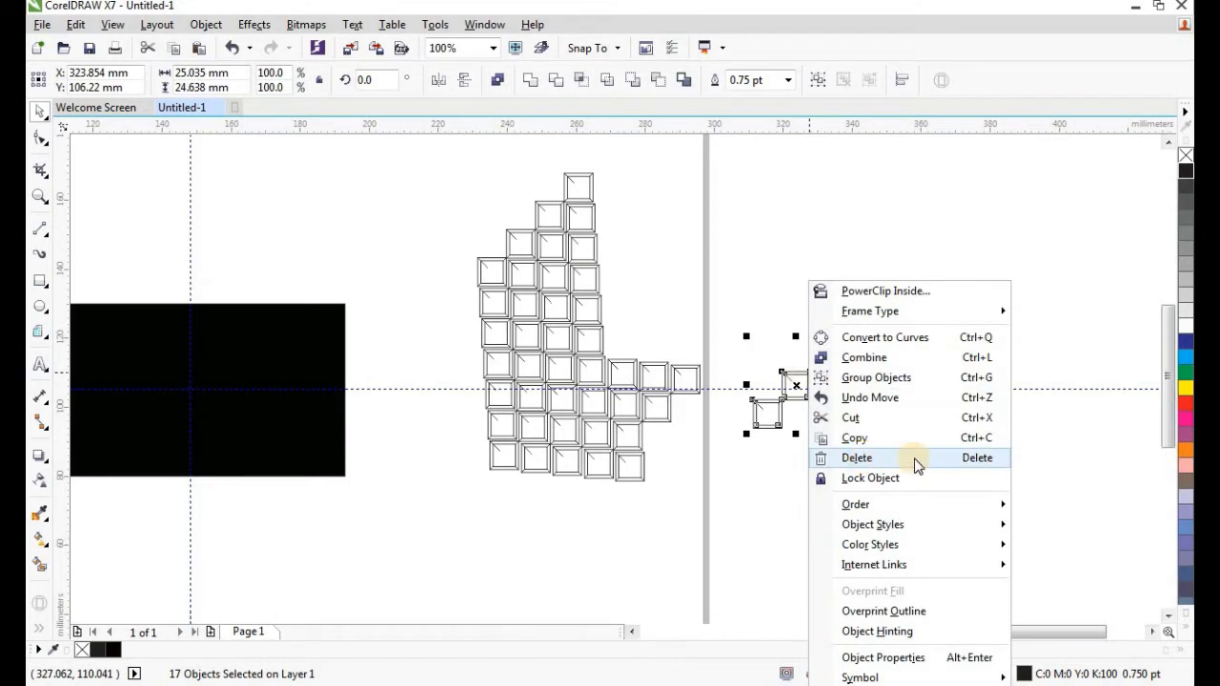
left_click(886, 457)
Marquee the square pattern and group its pieces into one group.
left_click_drag(389, 147, 825, 521)
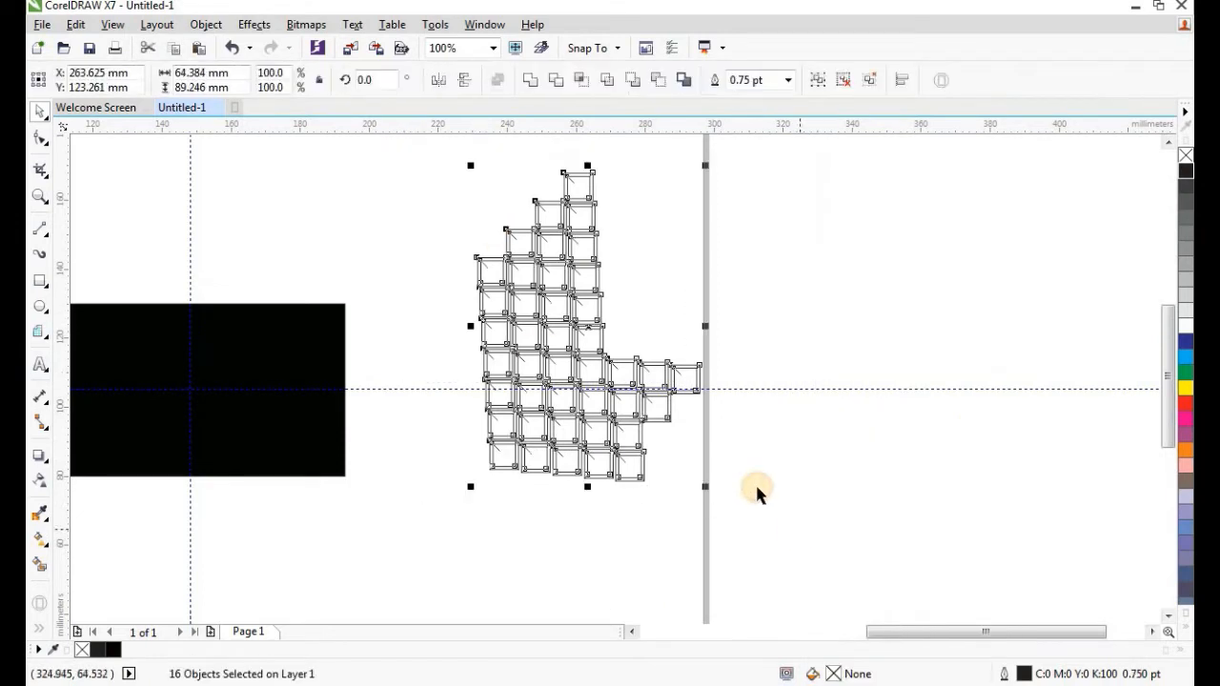
left_click(206, 25)
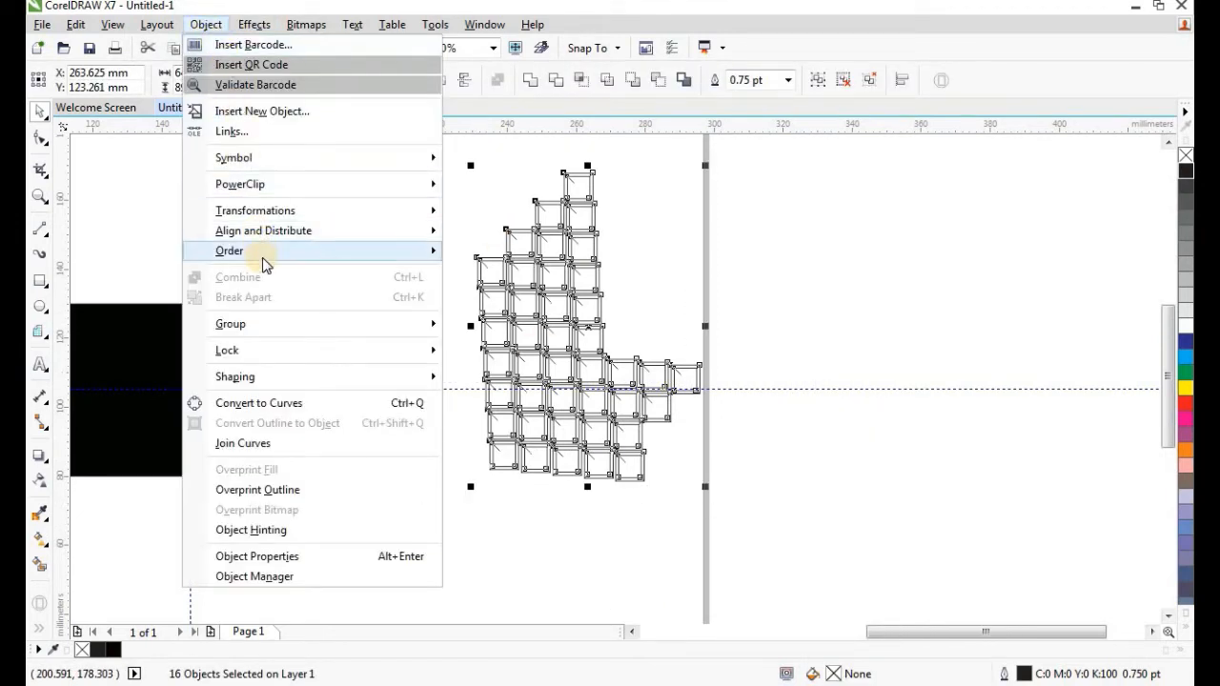
mouse_move(276, 334)
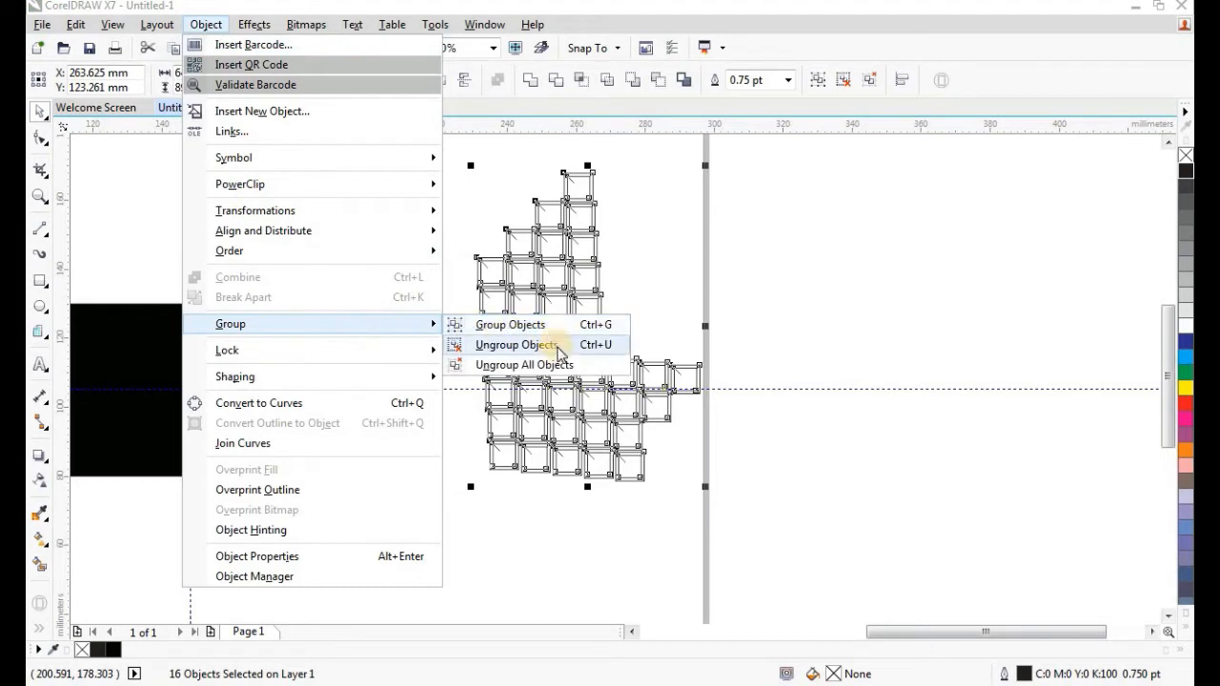
left_click(776, 313)
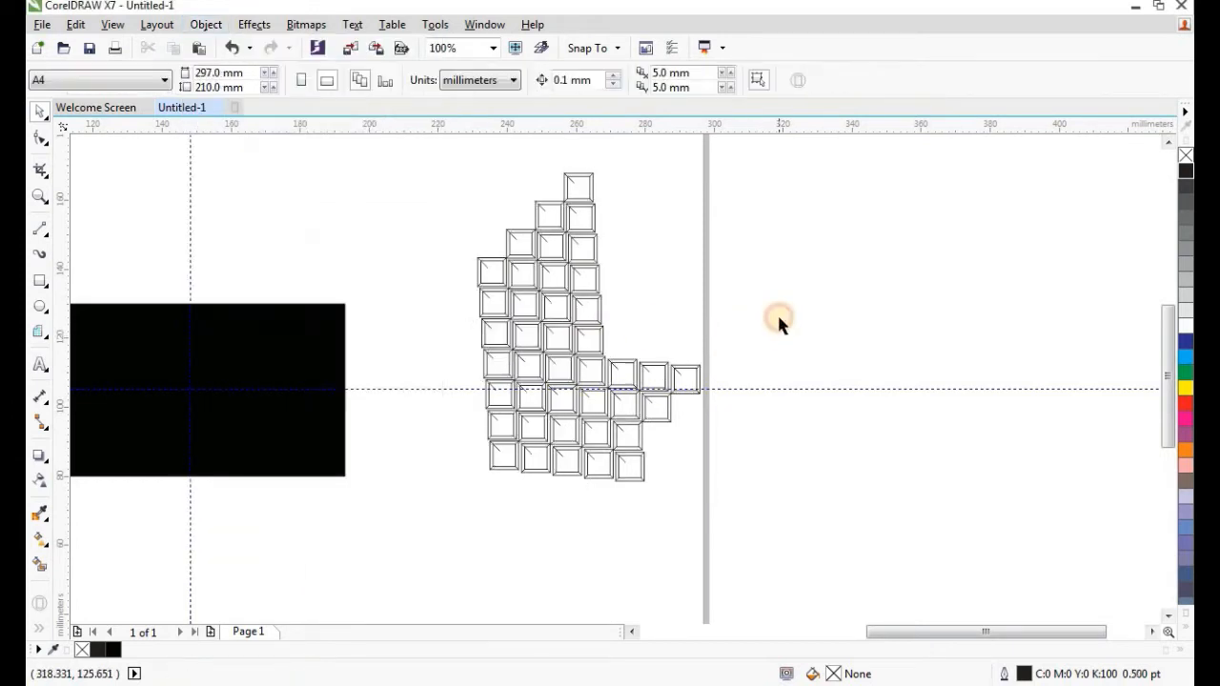
scroll(778, 316, "down", 1)
left_click(678, 333)
scroll(682, 346, "up", 1)
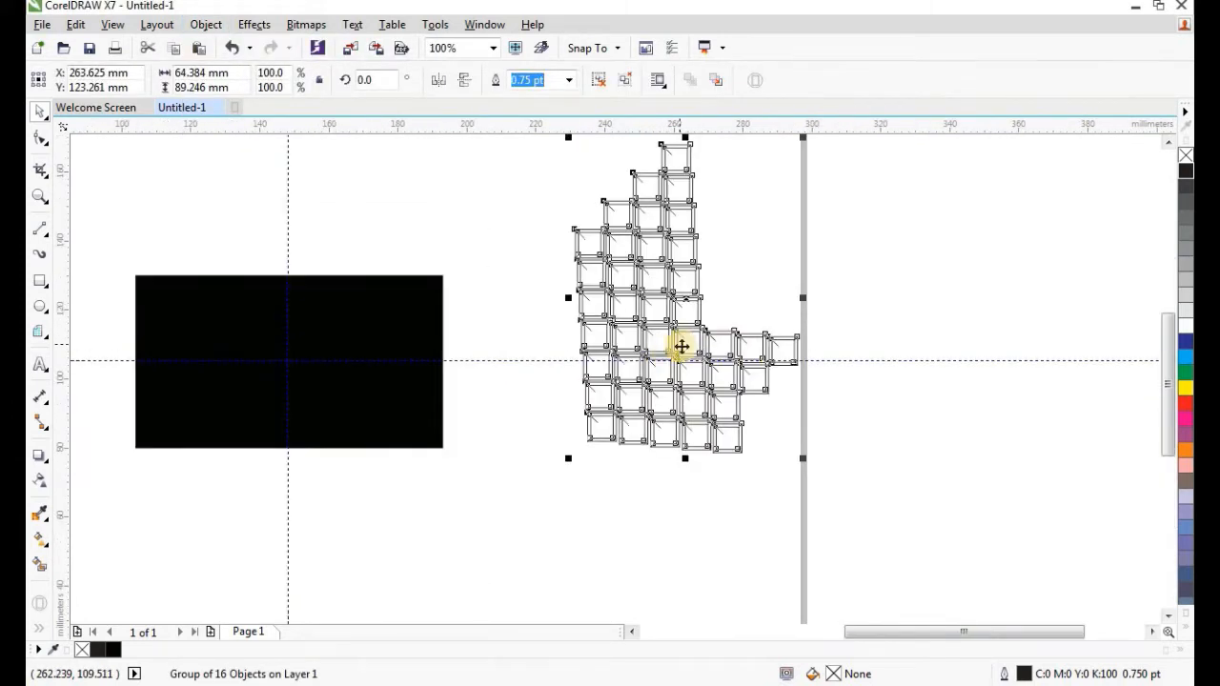
Change the square pattern's outline colour from black to tan RGB 150, 140, 108.
double_click(1025, 674)
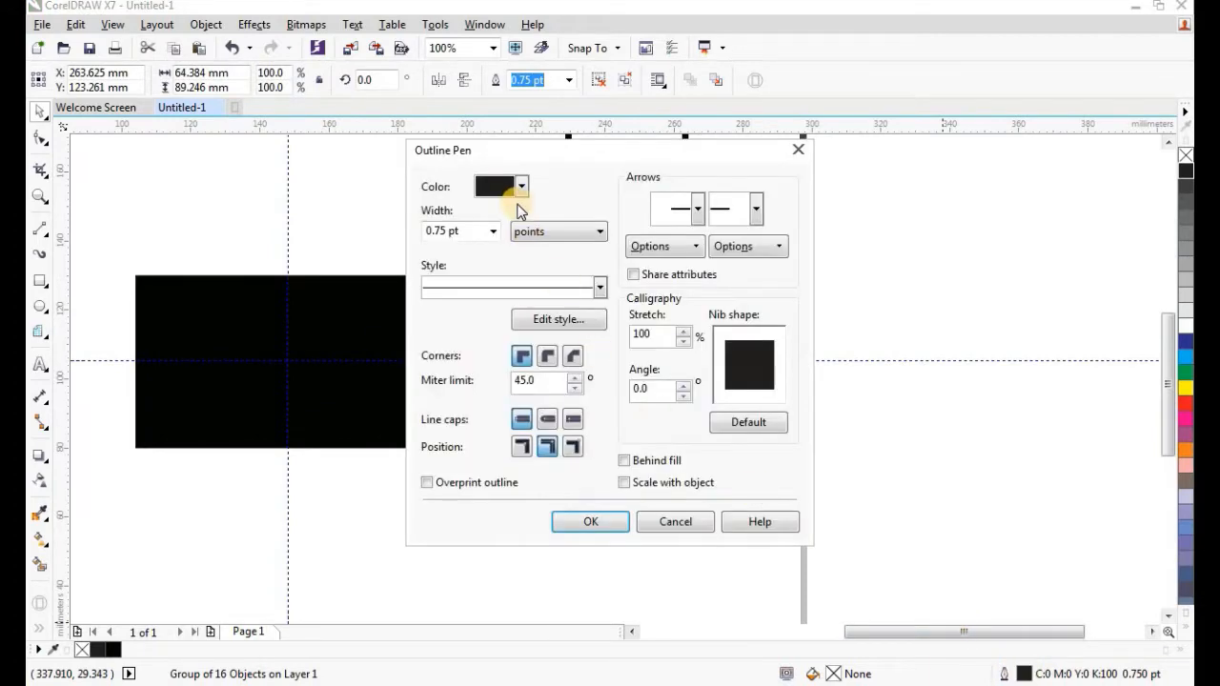
left_click(520, 188)
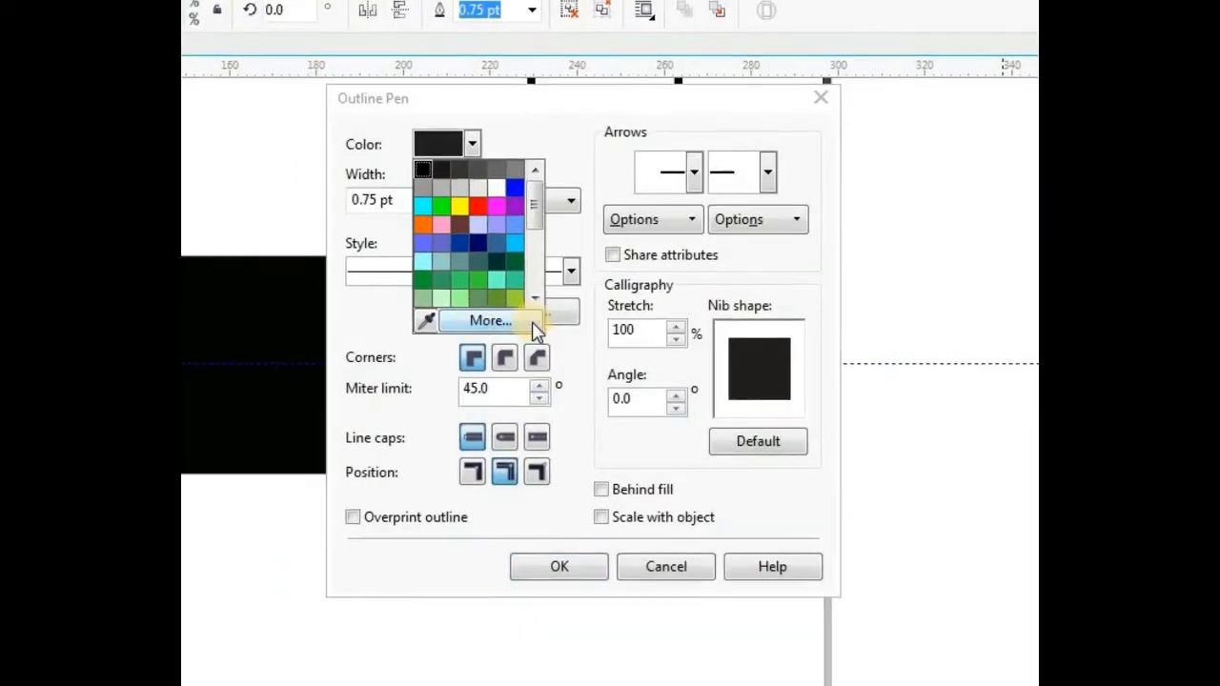
left_click(543, 325)
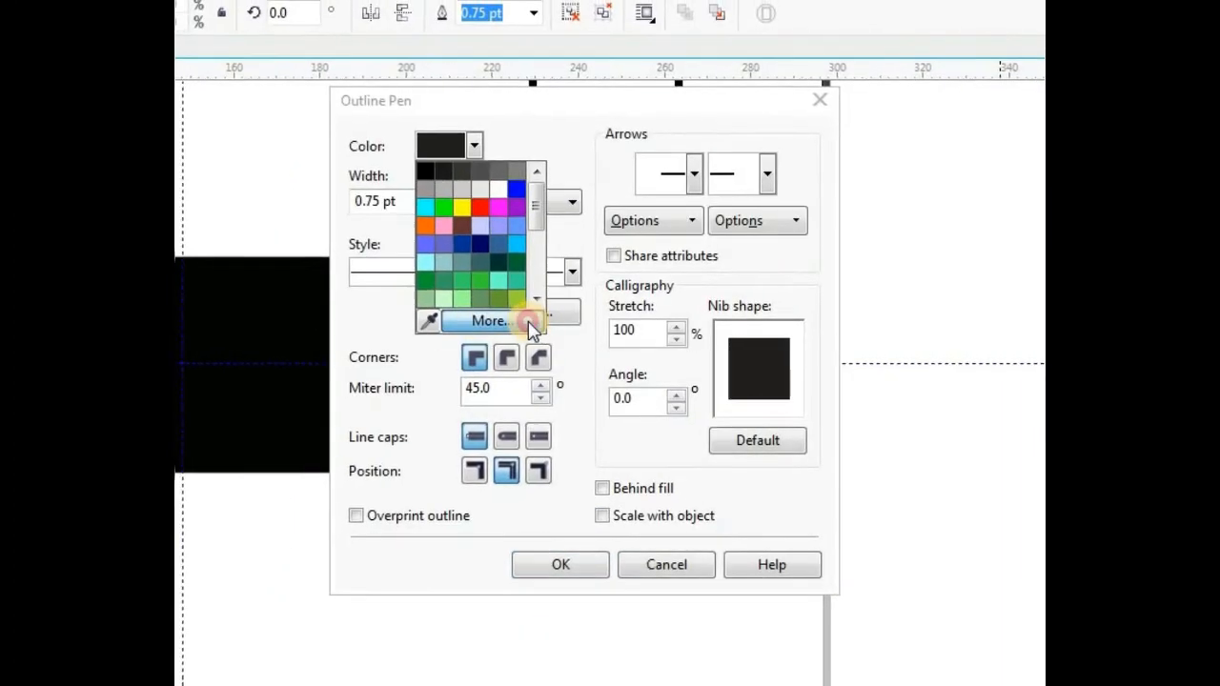
left_click(367, 169)
left_click(340, 229)
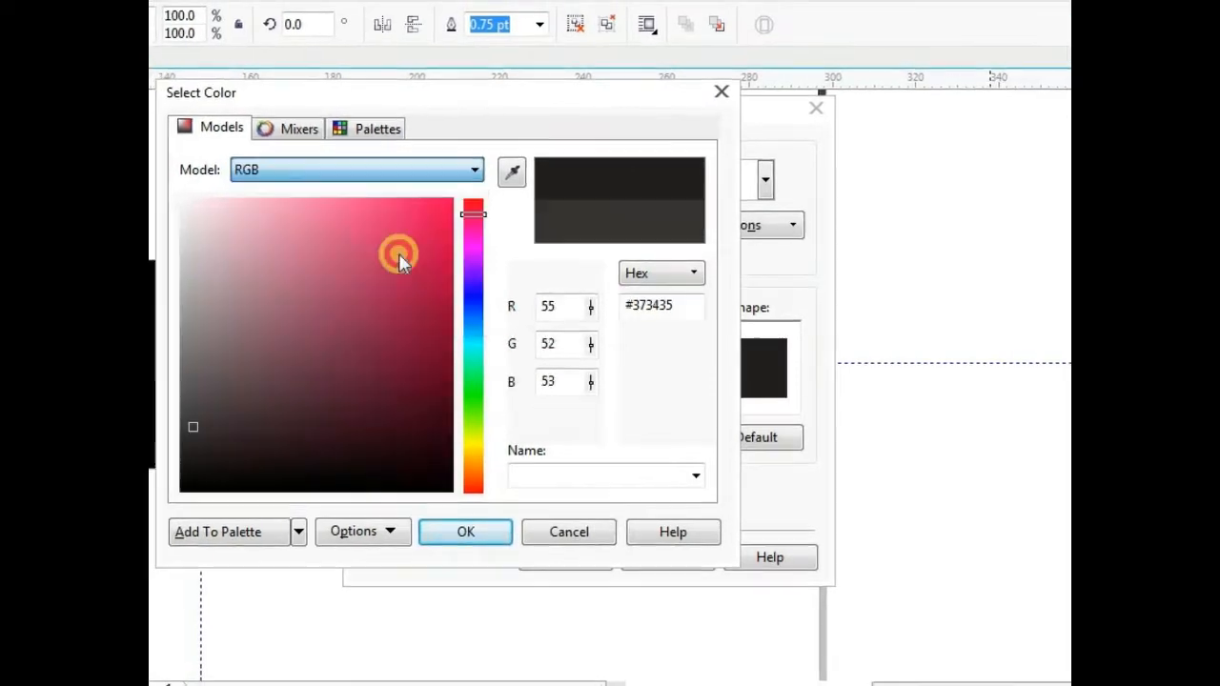
double_click(562, 306)
type("150")
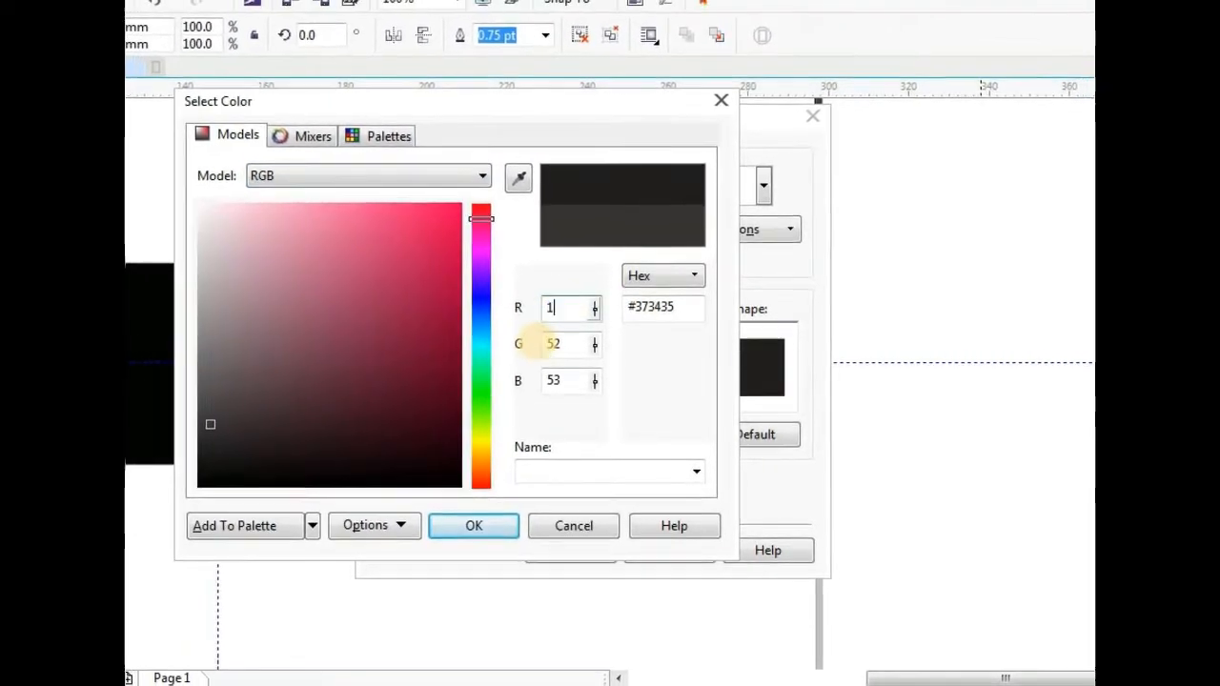
double_click(561, 343)
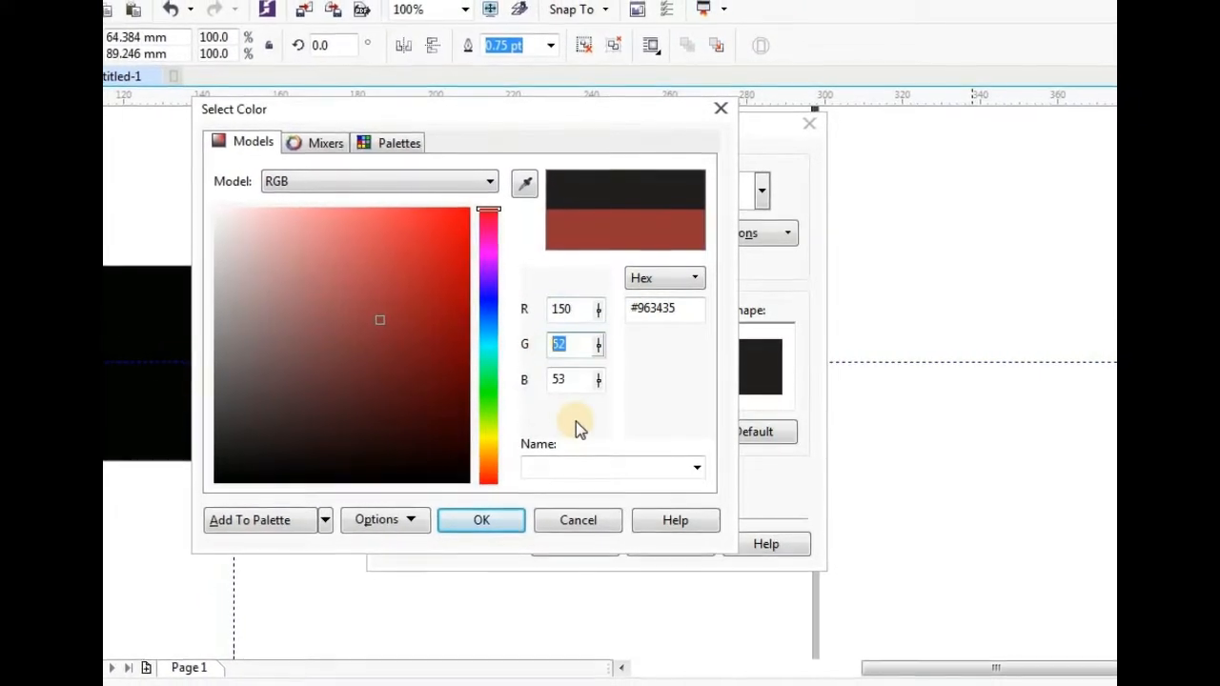
type("140")
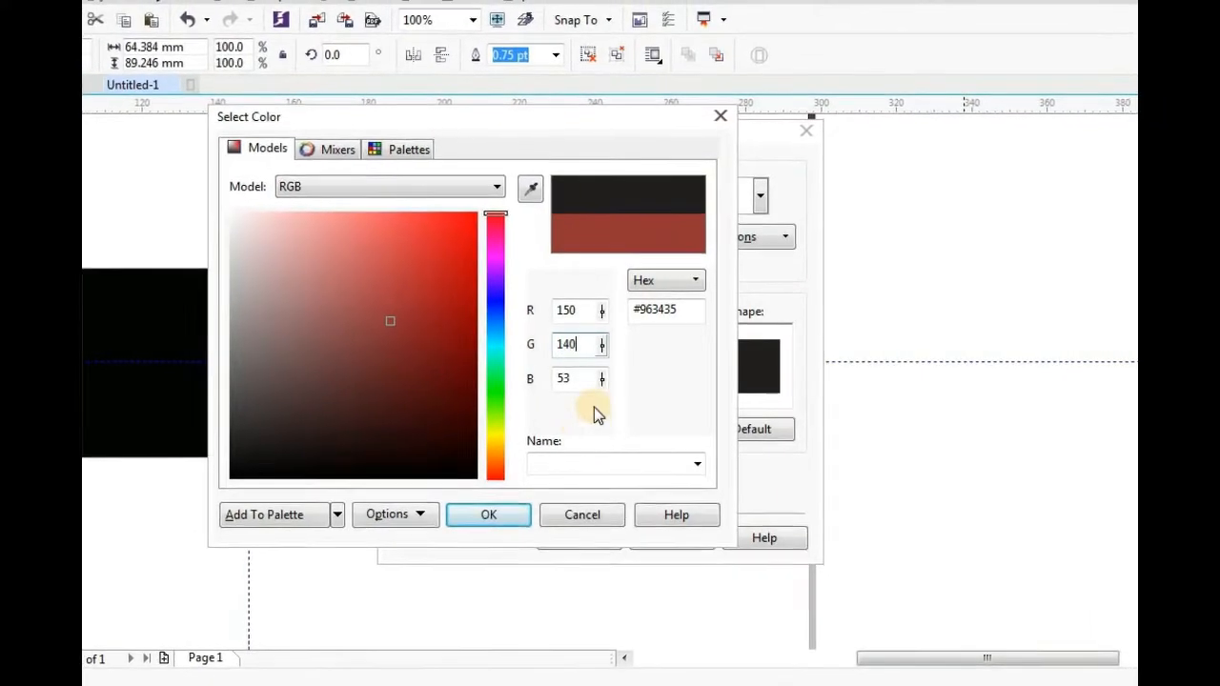
double_click(560, 379)
type("108")
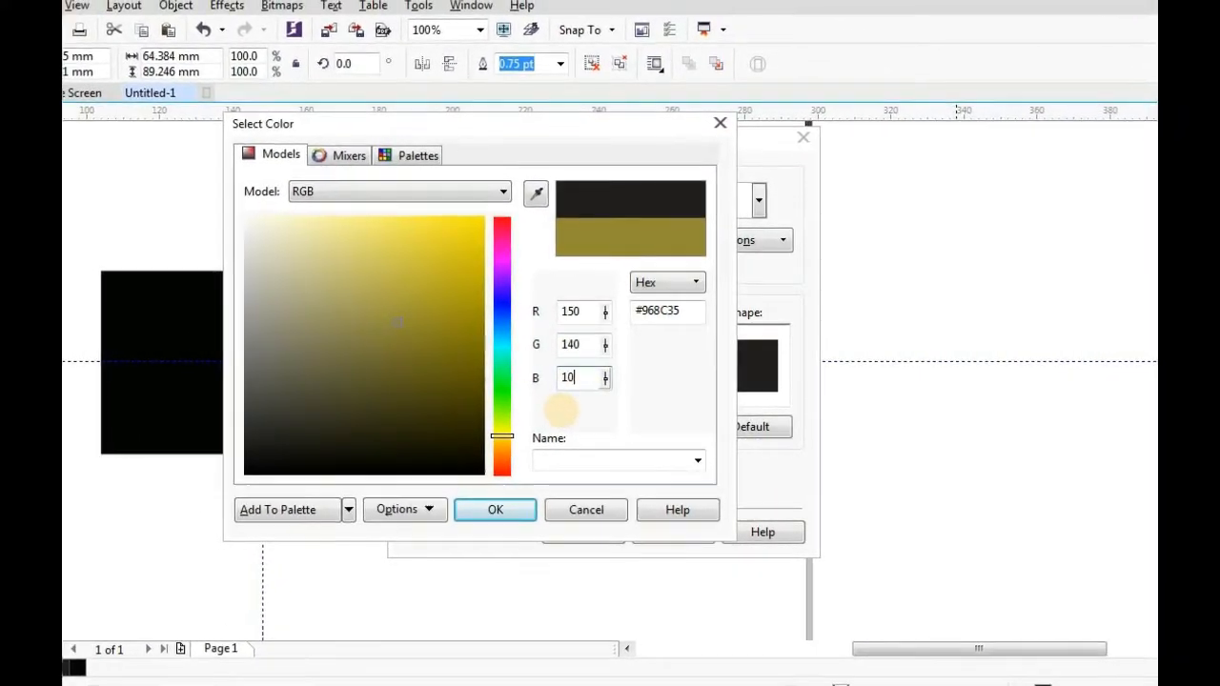
left_click(531, 509)
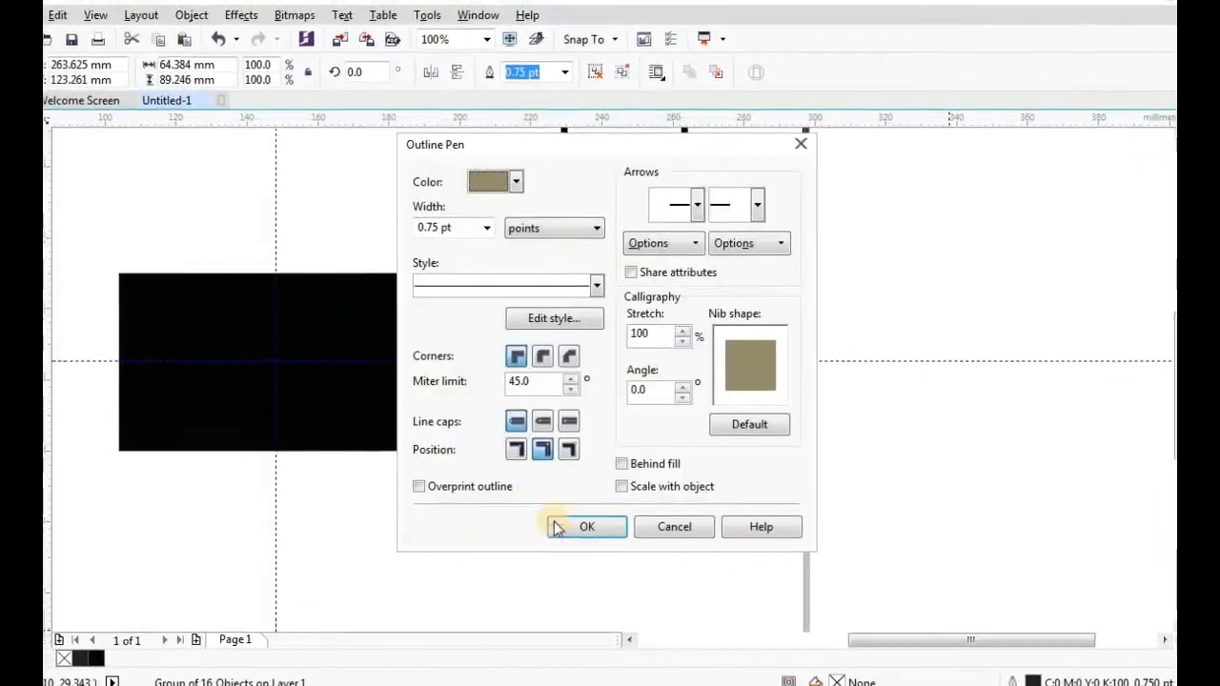
left_click(582, 529)
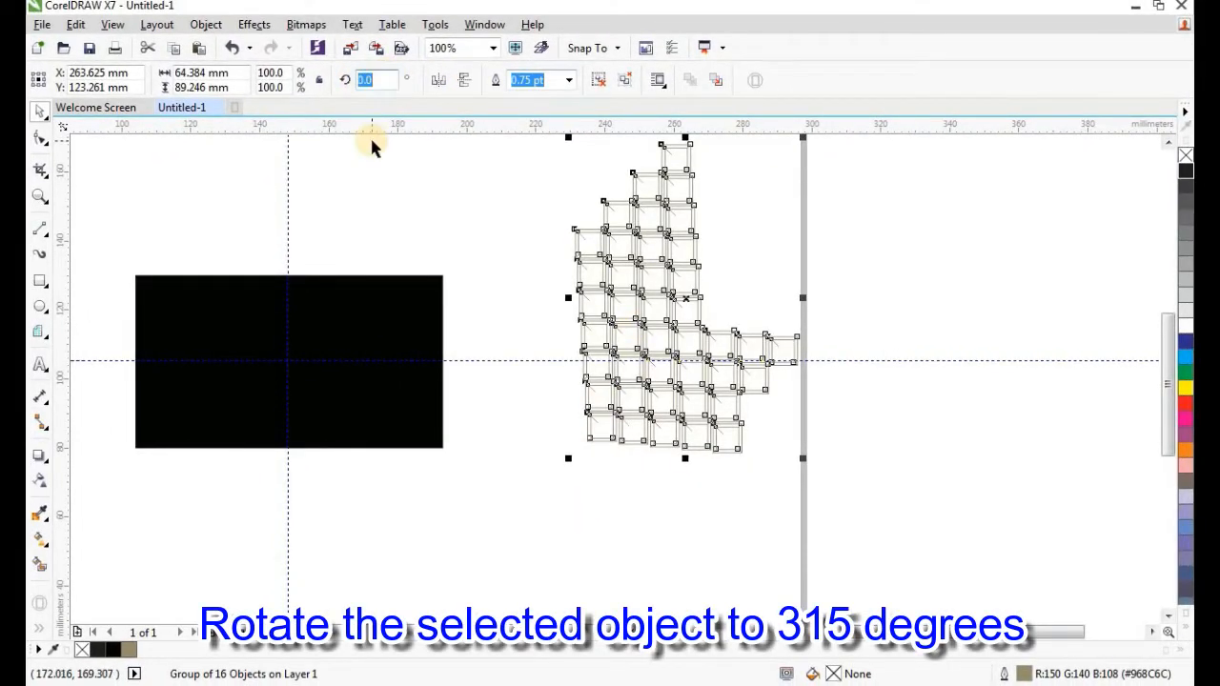
Rotate the pattern 315° and PowerClip it inside the black card rectangle.
type("315")
key("Return")
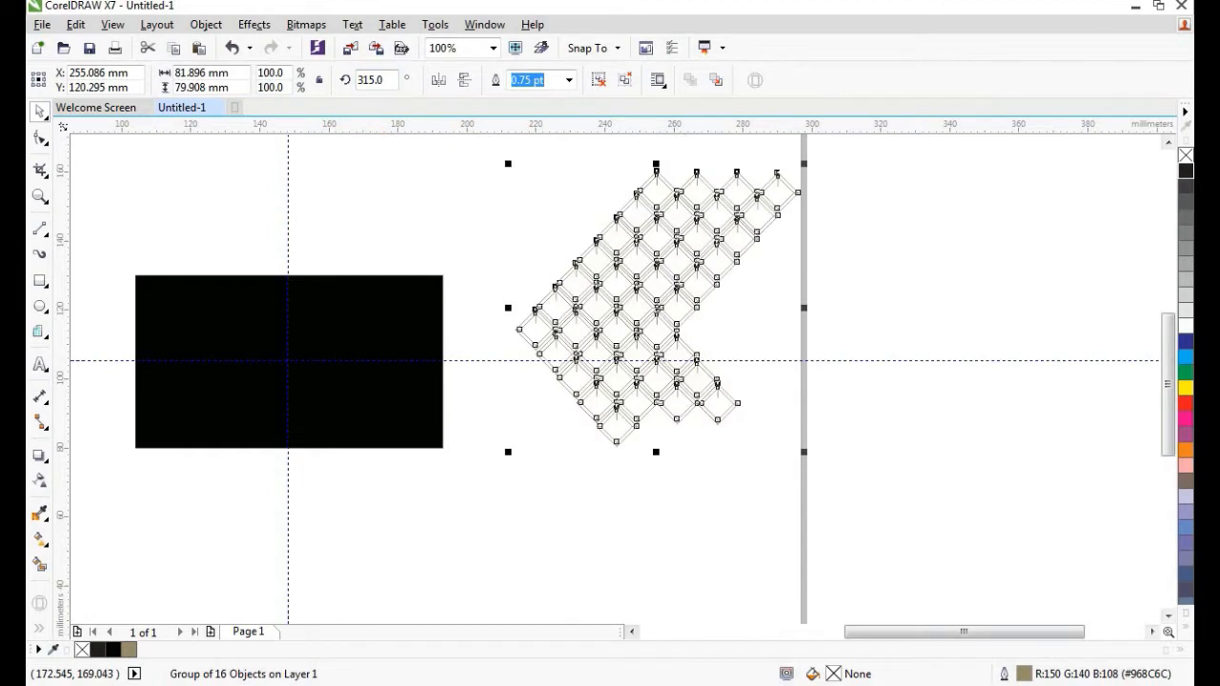
right_click(622, 236)
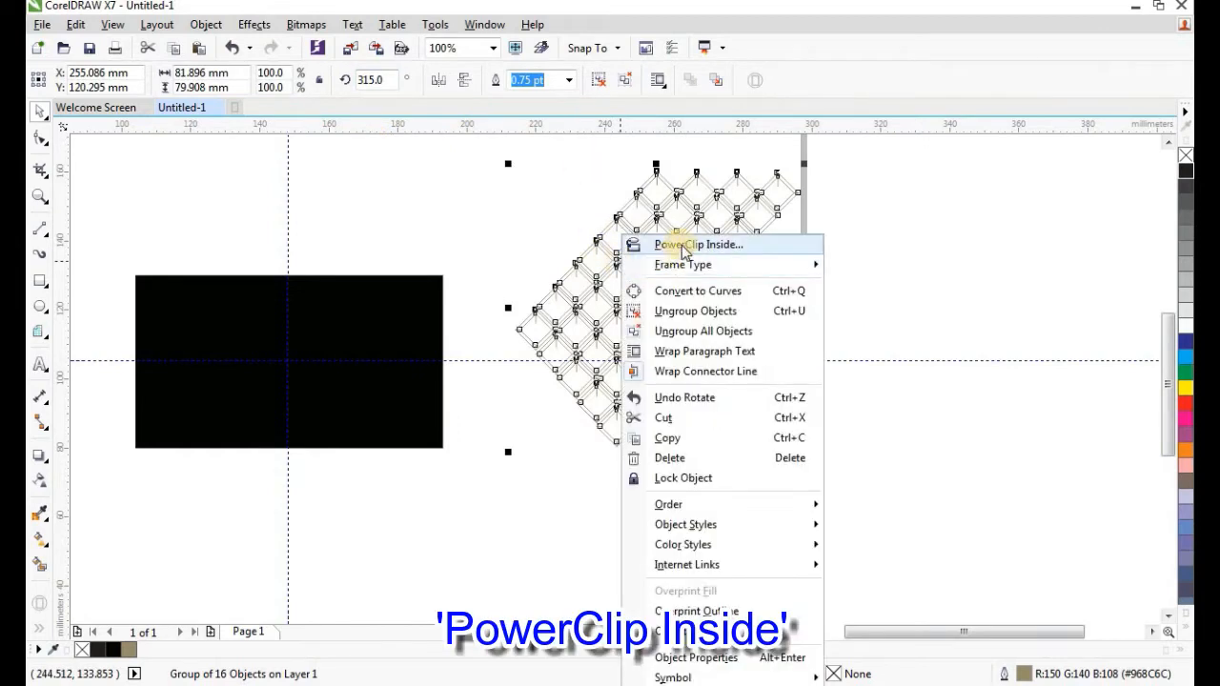
left_click(724, 245)
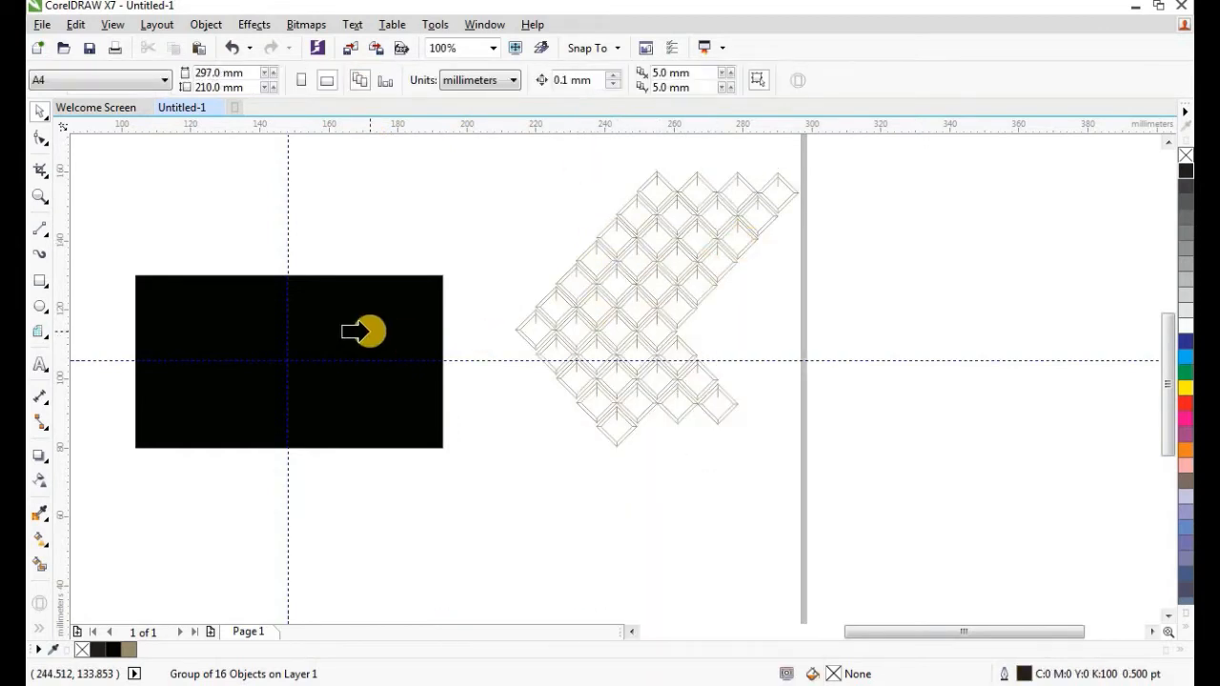
left_click(345, 331)
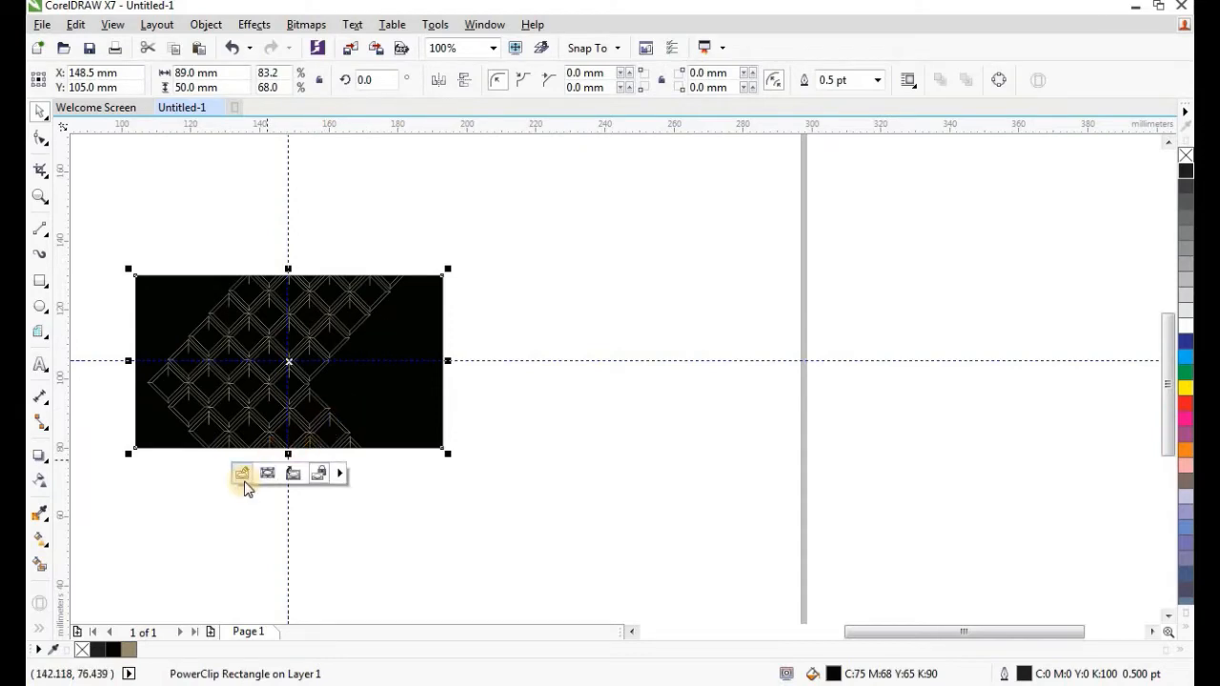
Shift the clipped pattern within the card so it fills the right side diagonally.
left_click(244, 477)
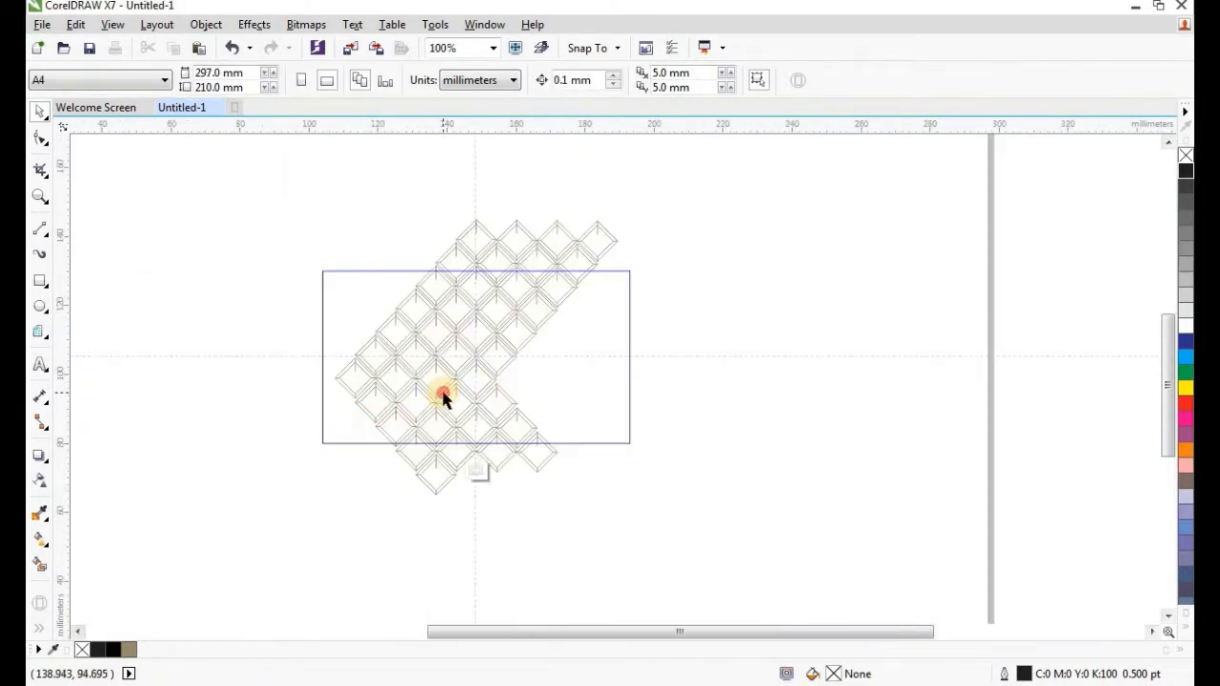
left_click(443, 399)
left_click_drag(482, 363, 524, 372)
scroll(513, 366, "up", 1)
scroll(463, 357, "up", 1)
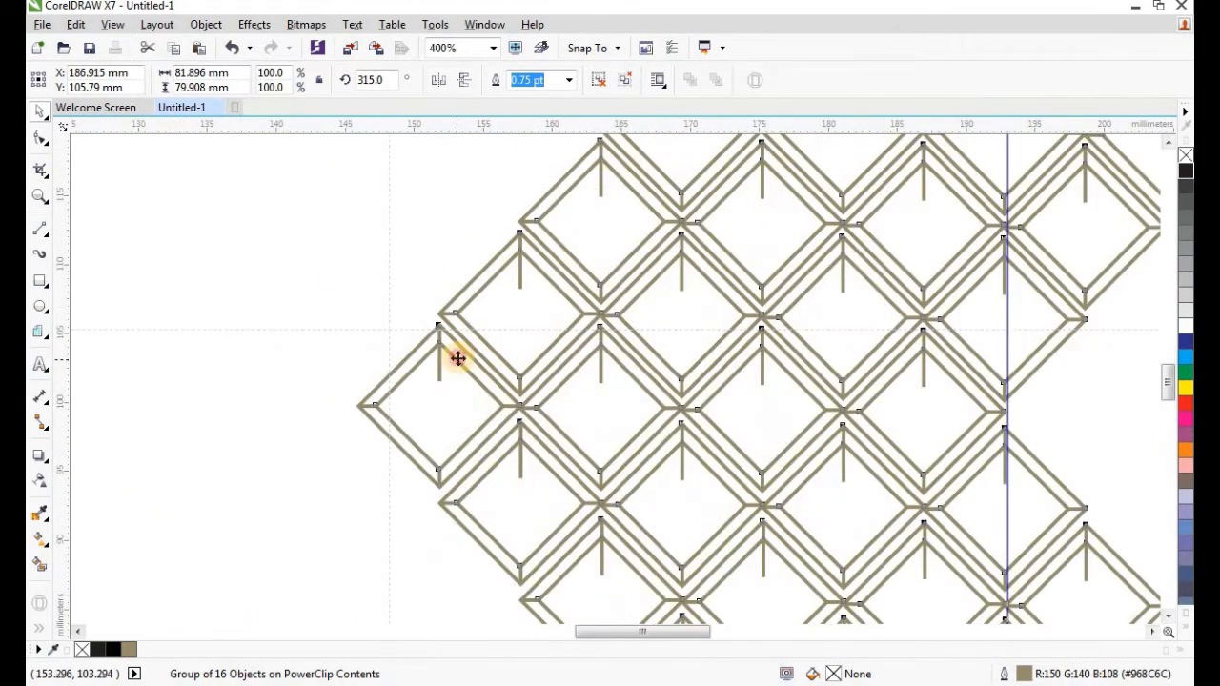
left_click_drag(452, 364, 430, 343)
scroll(449, 362, "down", 1)
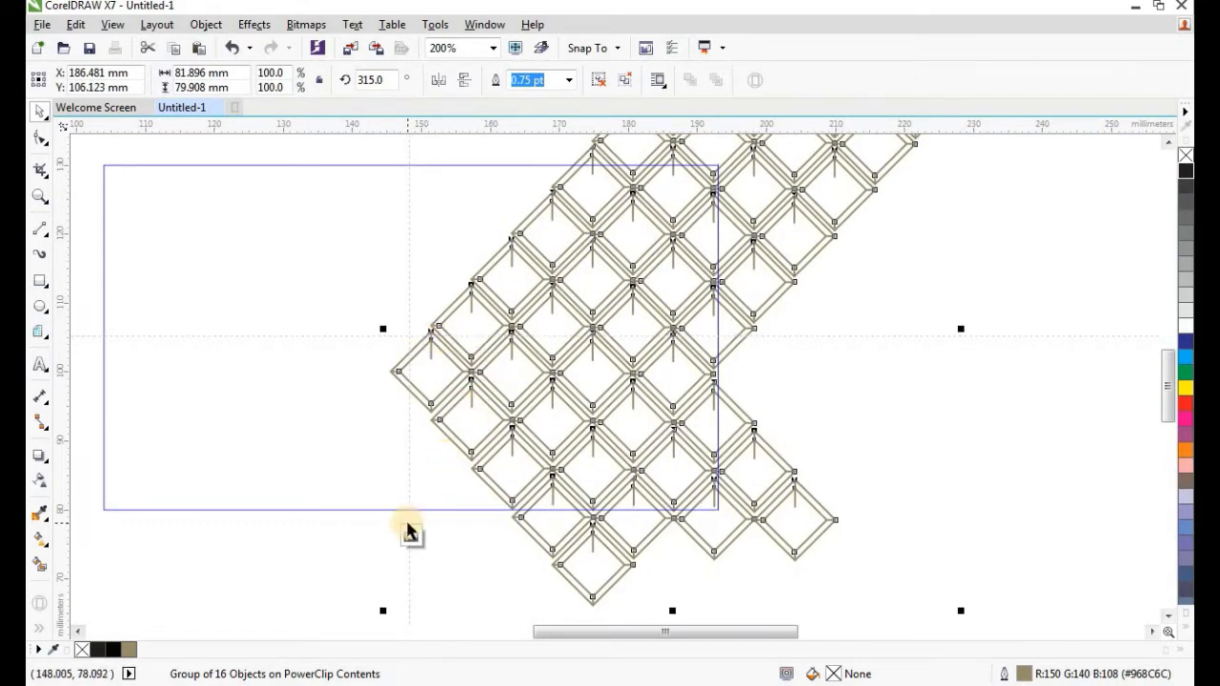
scroll(408, 531, "down", 2)
scroll(436, 504, "up", 2)
scroll(452, 544, "down", 2)
scroll(419, 482, "up", 2)
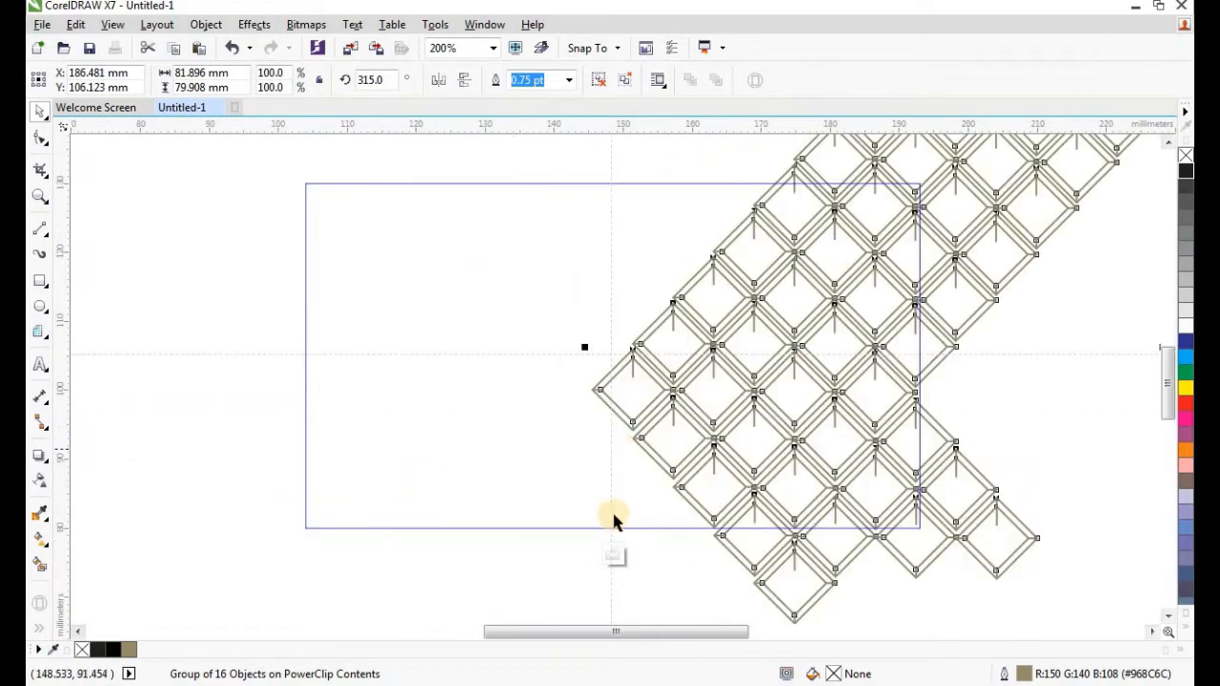
left_click(611, 558)
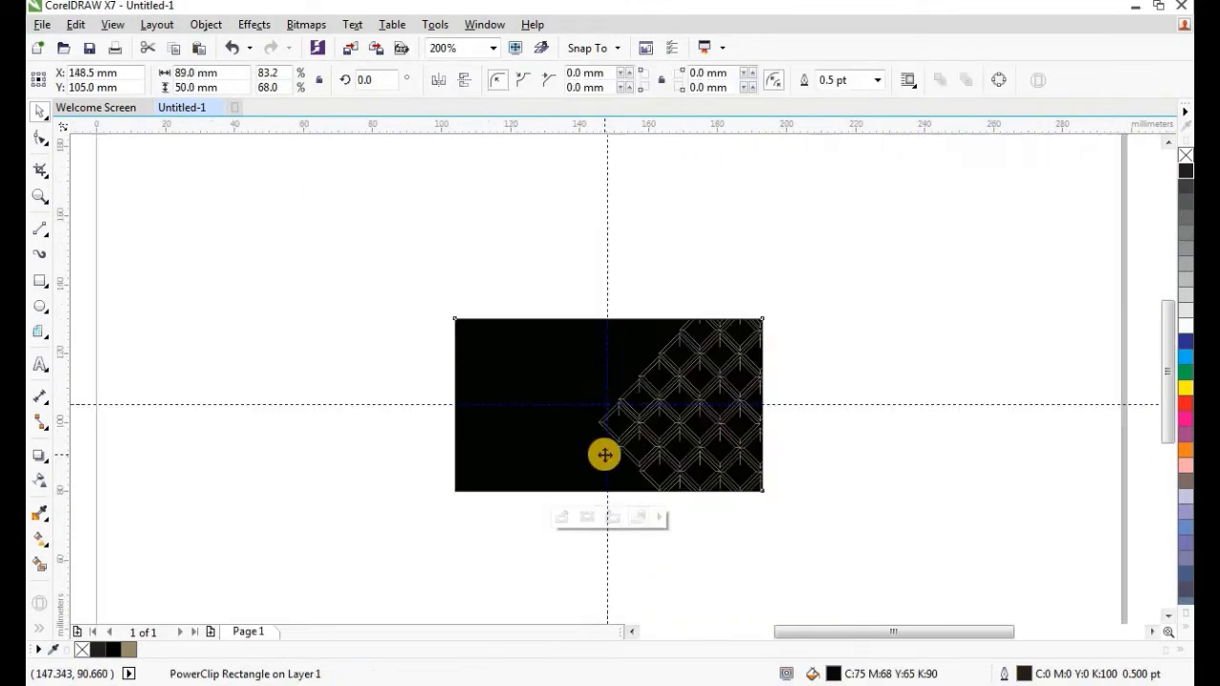
left_click(812, 460)
scroll(702, 458, "up", 2)
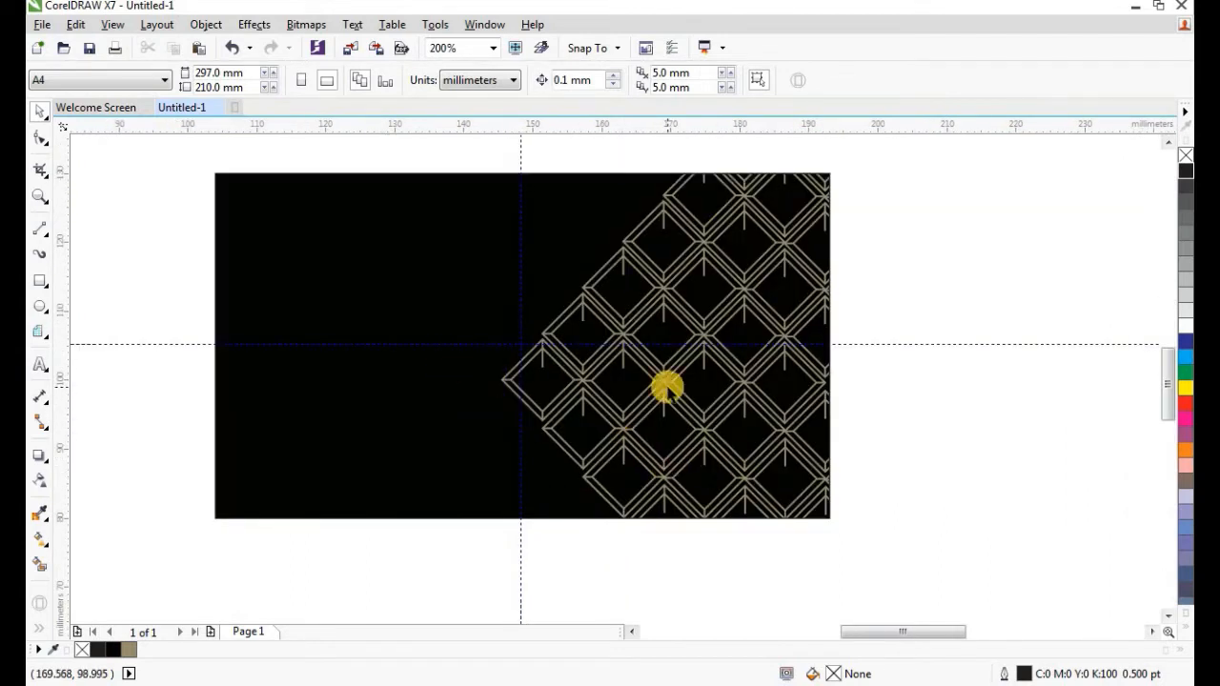
scroll(624, 367, "down", 1)
scroll(384, 355, "up", 1)
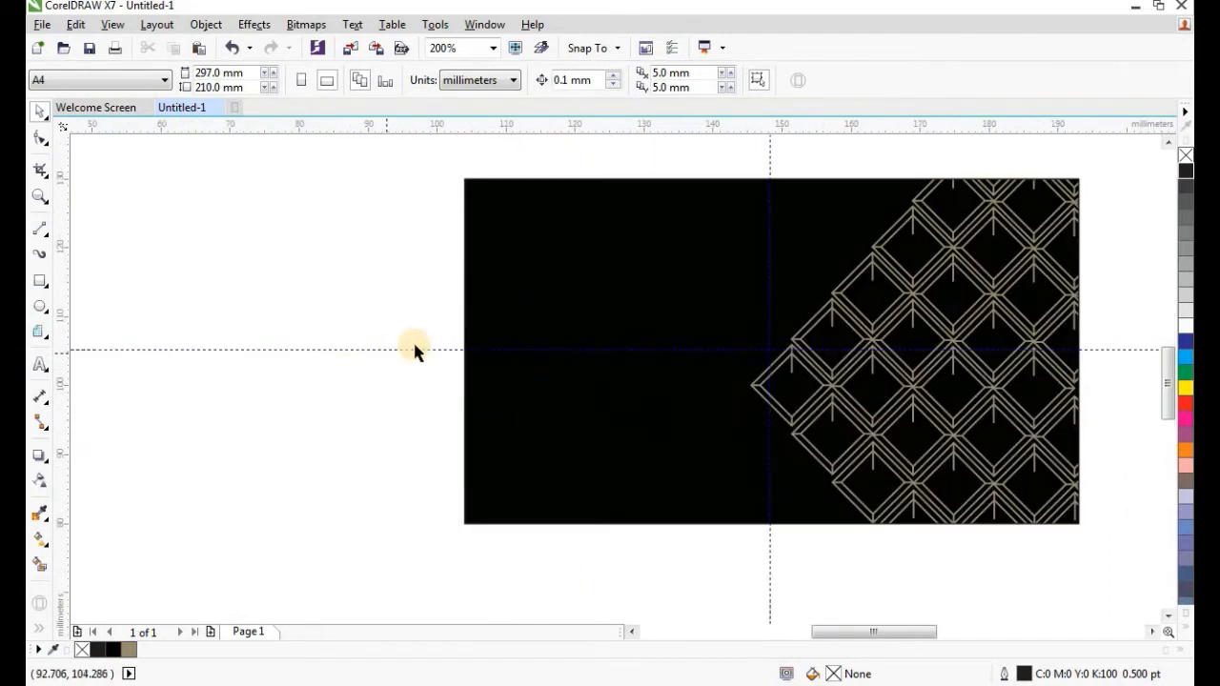
Draw a small square left of the card and size it to 5 x 5 mm.
left_click(40, 281)
left_click_drag(235, 245, 295, 305)
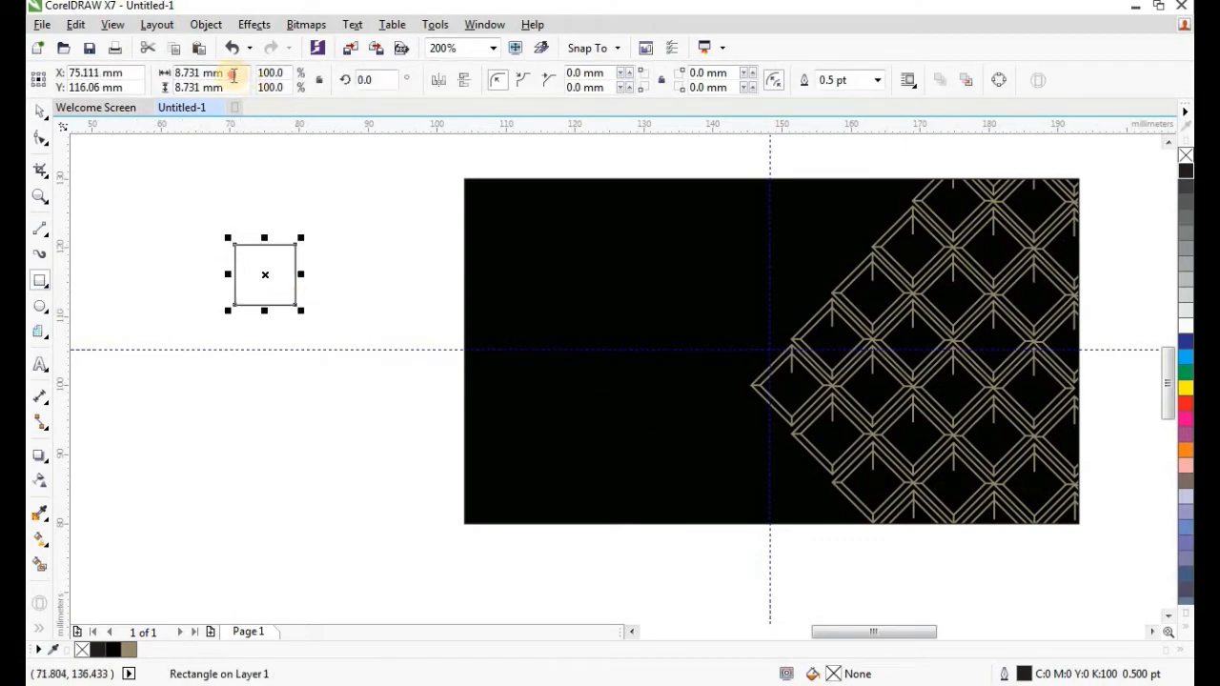
left_click_drag(232, 75, 173, 116)
type("5")
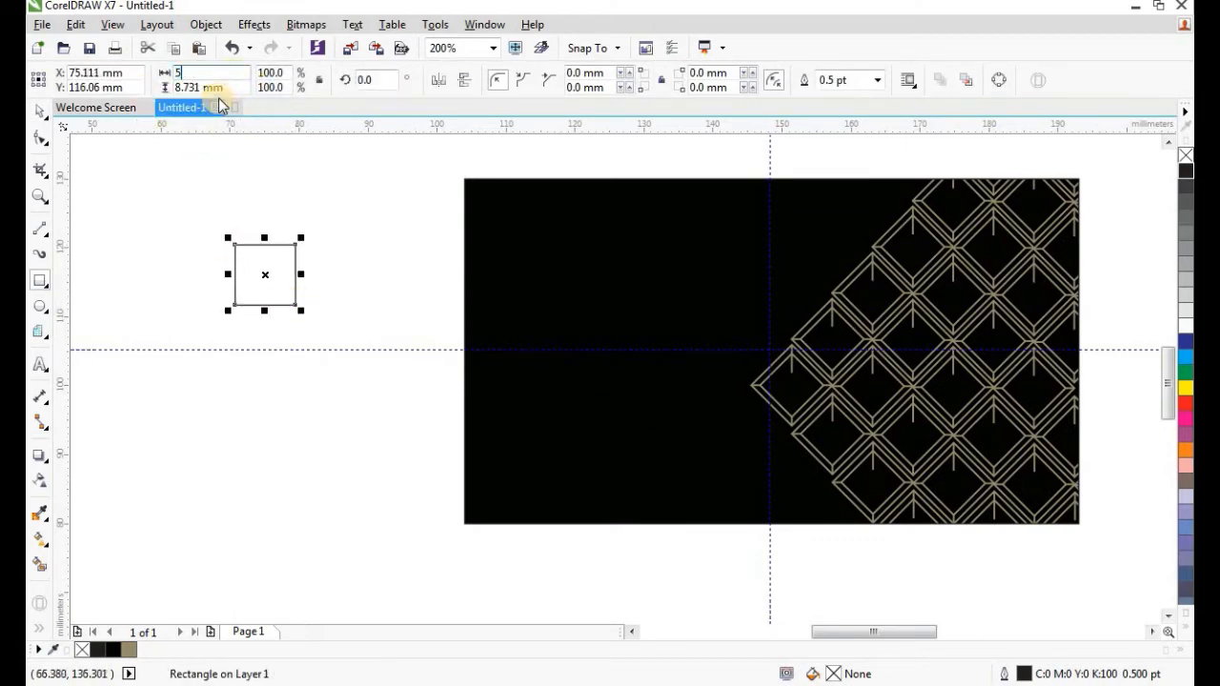
key("Tab")
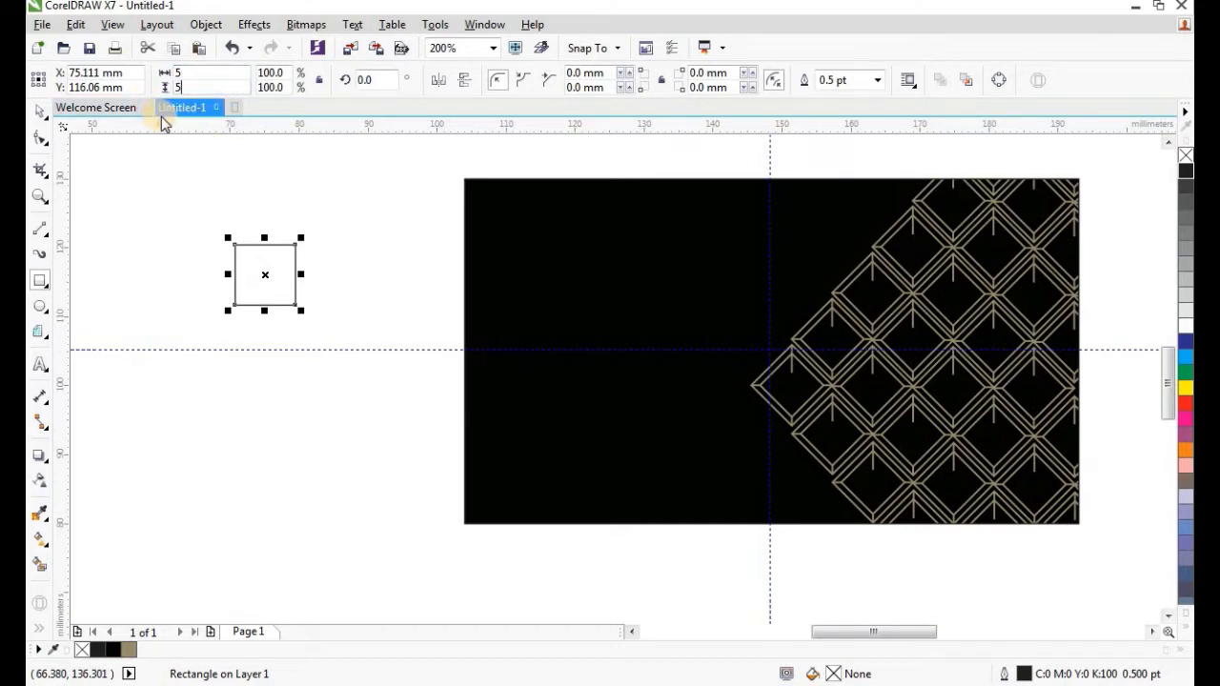
type("5")
key("Return")
Round the square's corners, fill it tan and remove its outline.
scroll(257, 304, "up", 2)
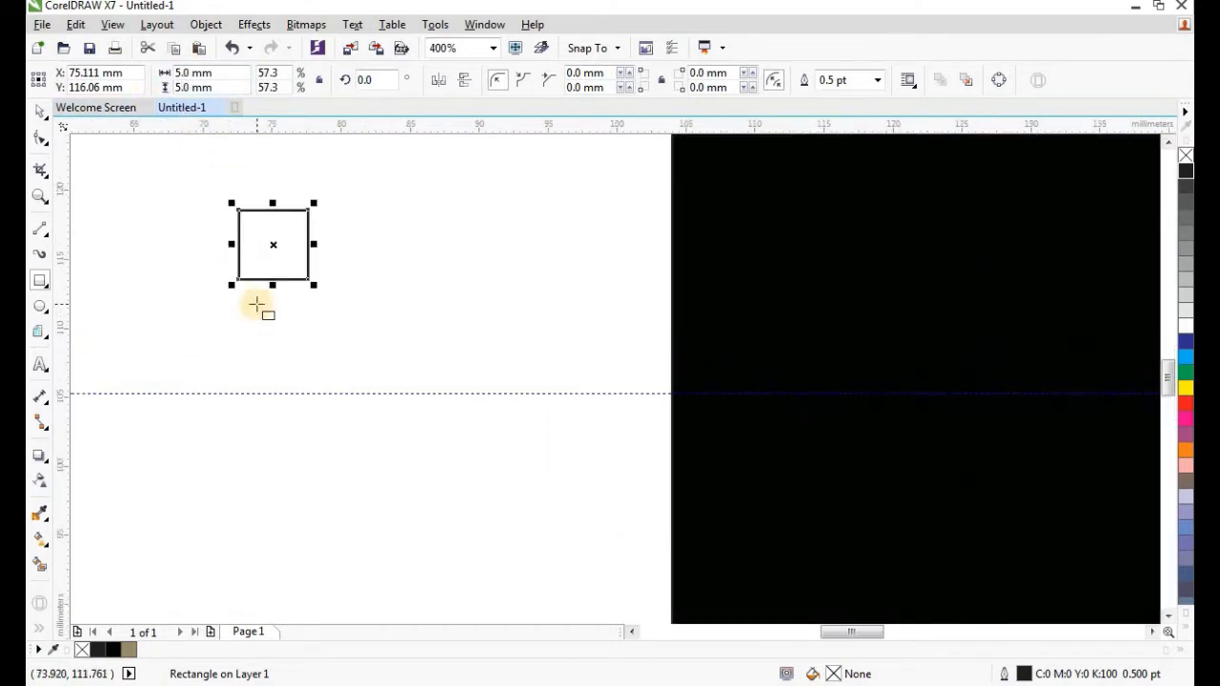
left_click(43, 141)
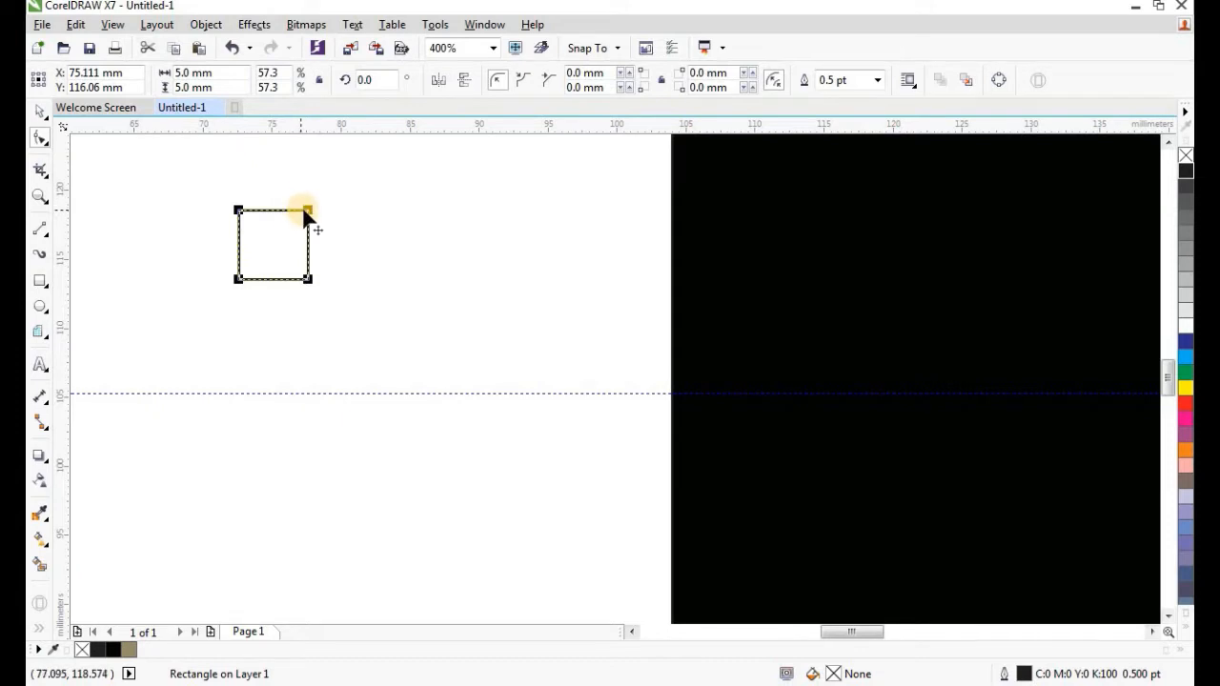
left_click_drag(295, 209, 295, 207)
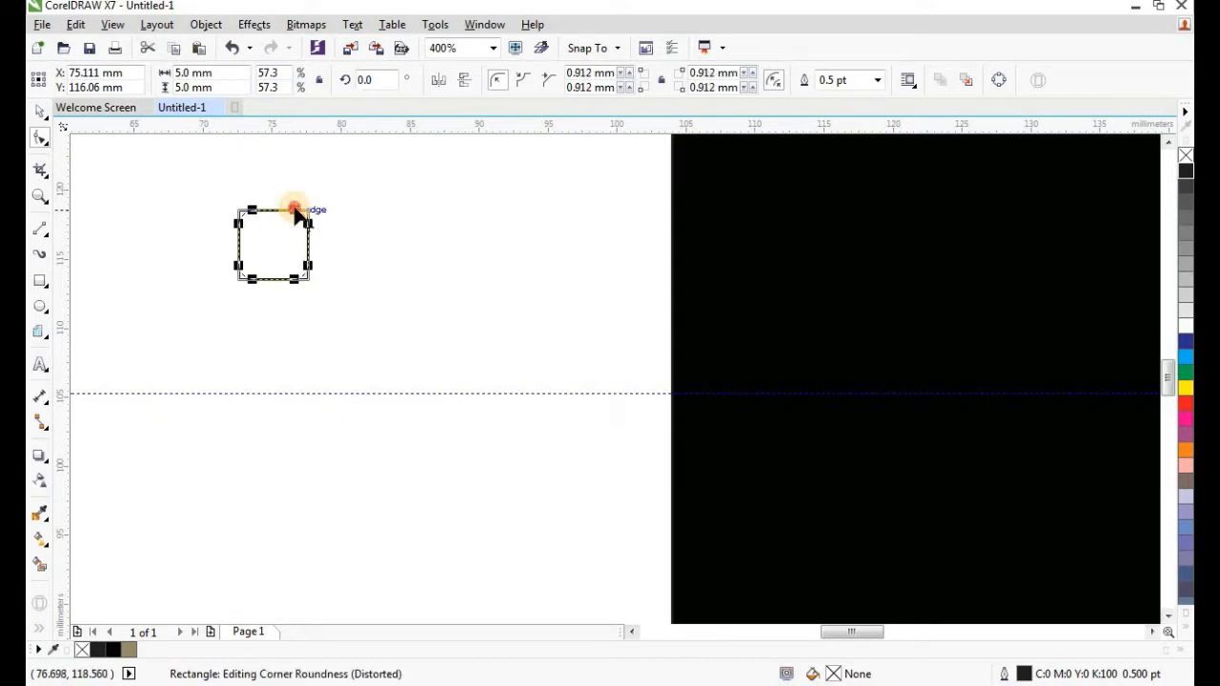
left_click(40, 112)
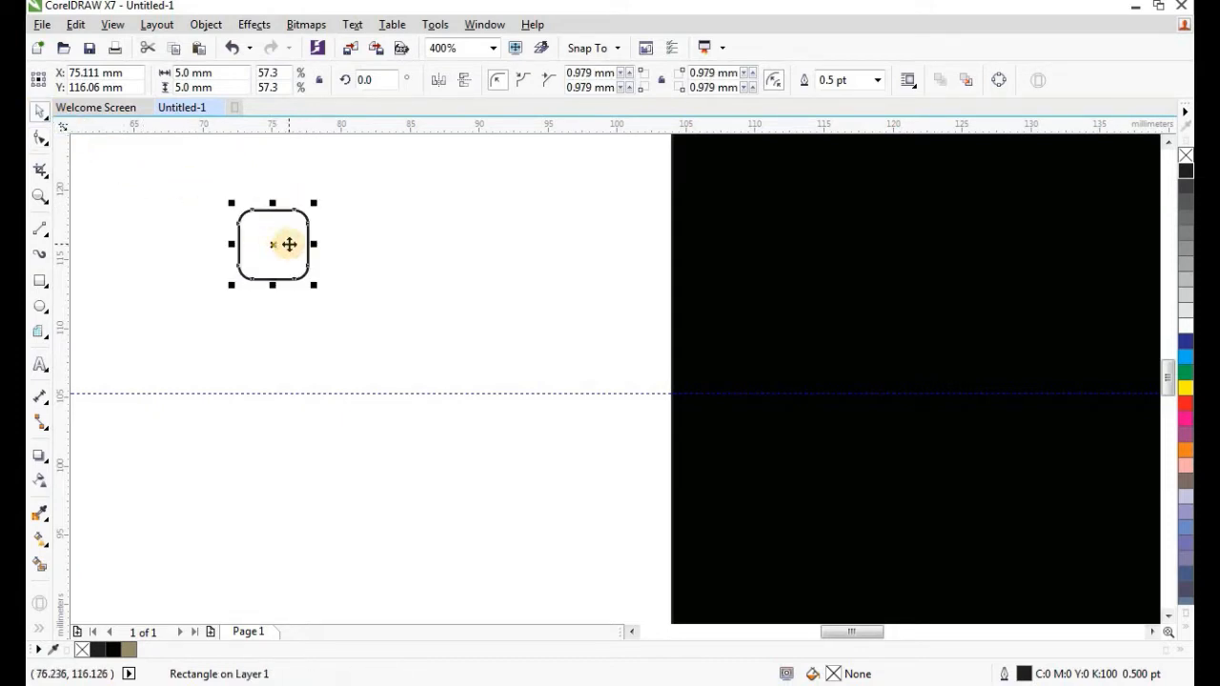
left_click(129, 650)
left_click(873, 81)
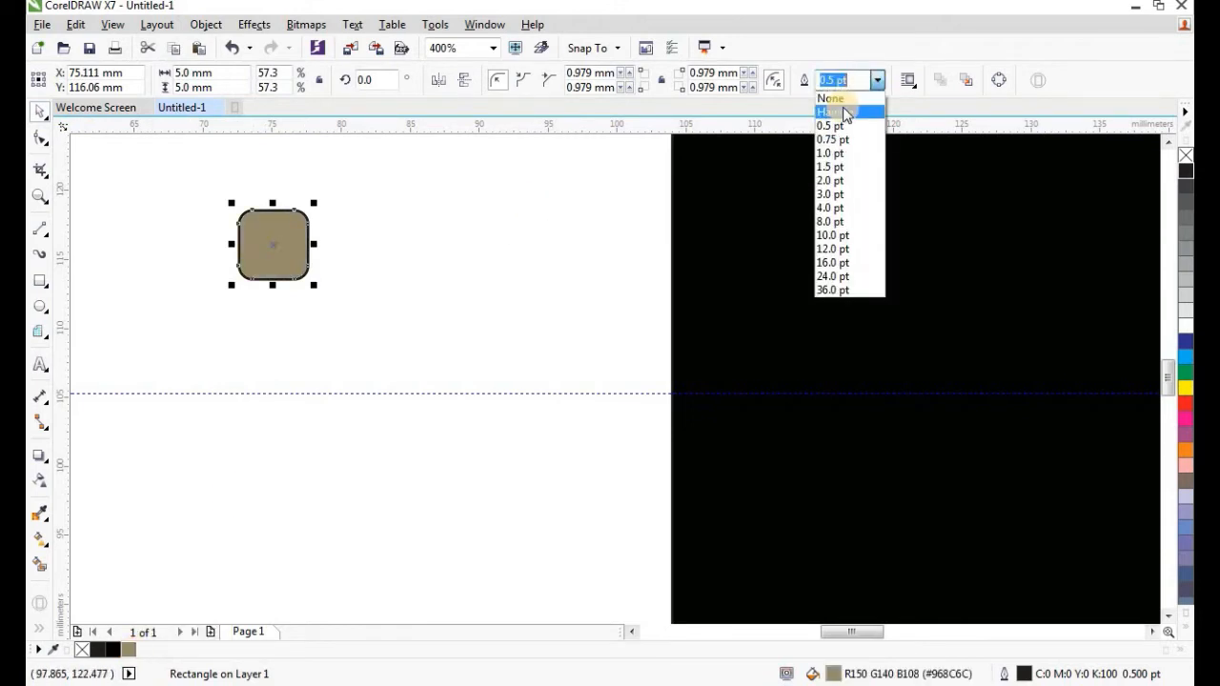
left_click(840, 98)
Move the tan square onto the card's left side and duplicate it into a column of four.
left_click_drag(281, 249, 730, 343)
scroll(419, 274, "down", 1)
scroll(549, 317, "up", 1)
left_click_drag(615, 297, 613, 402)
scroll(461, 211, "down", 1)
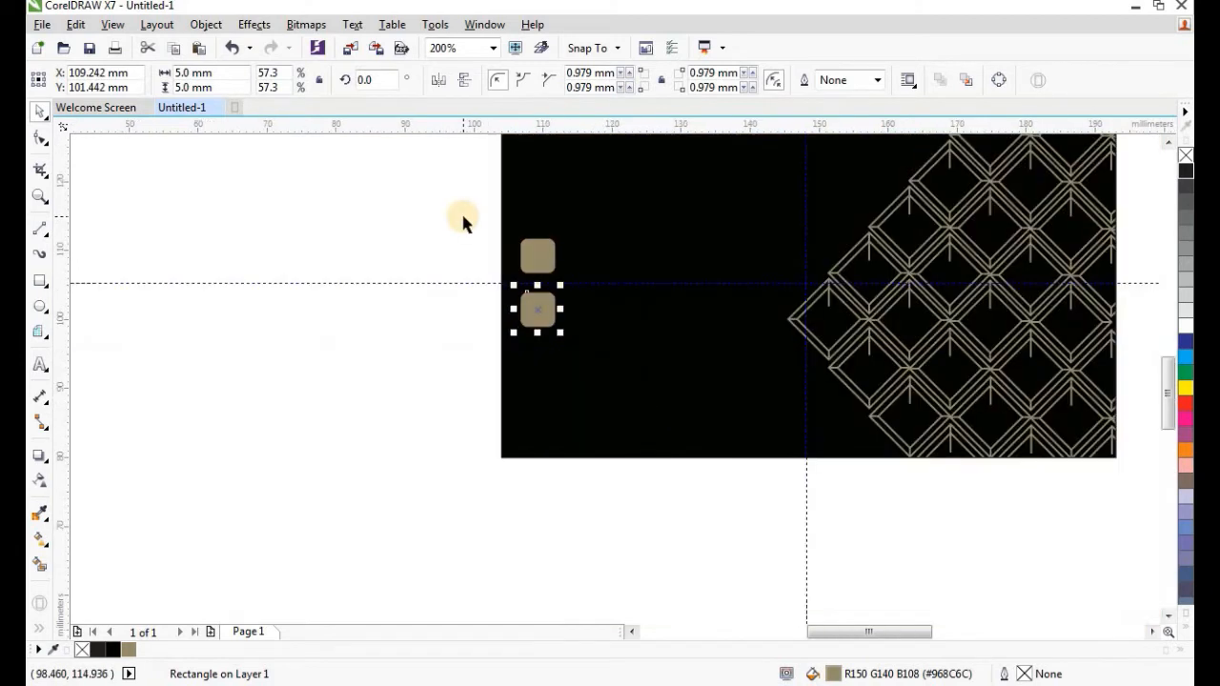
key("ctrl+r")
key("ctrl+r")
left_click(446, 269)
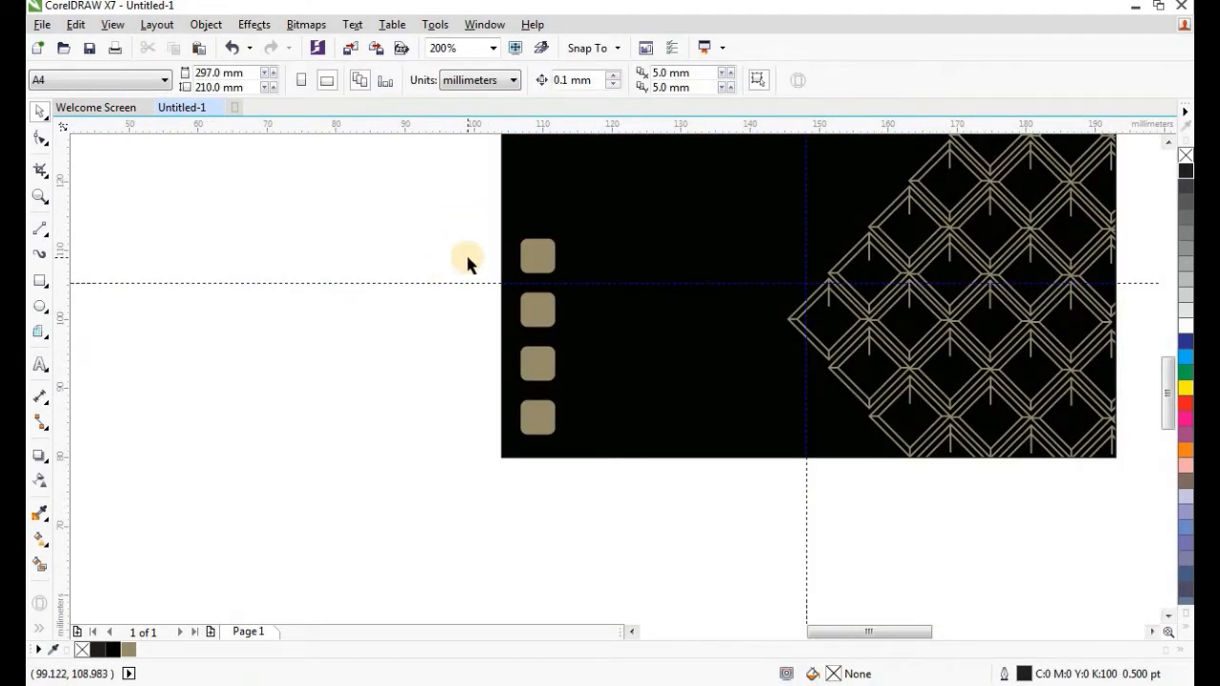
scroll(476, 258, "up", 1)
scroll(504, 256, "down", 2)
scroll(504, 280, "up", 1)
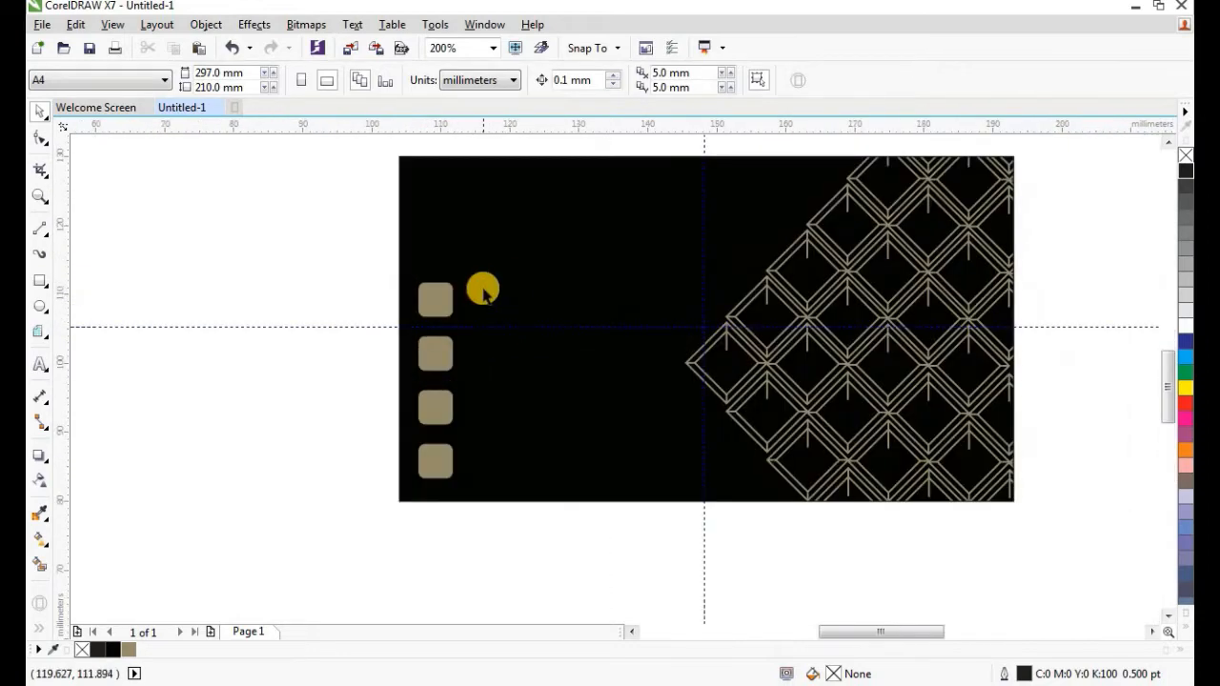
Place the Wingdings 2 telephone symbol on the canvas left of the card.
left_click(359, 26)
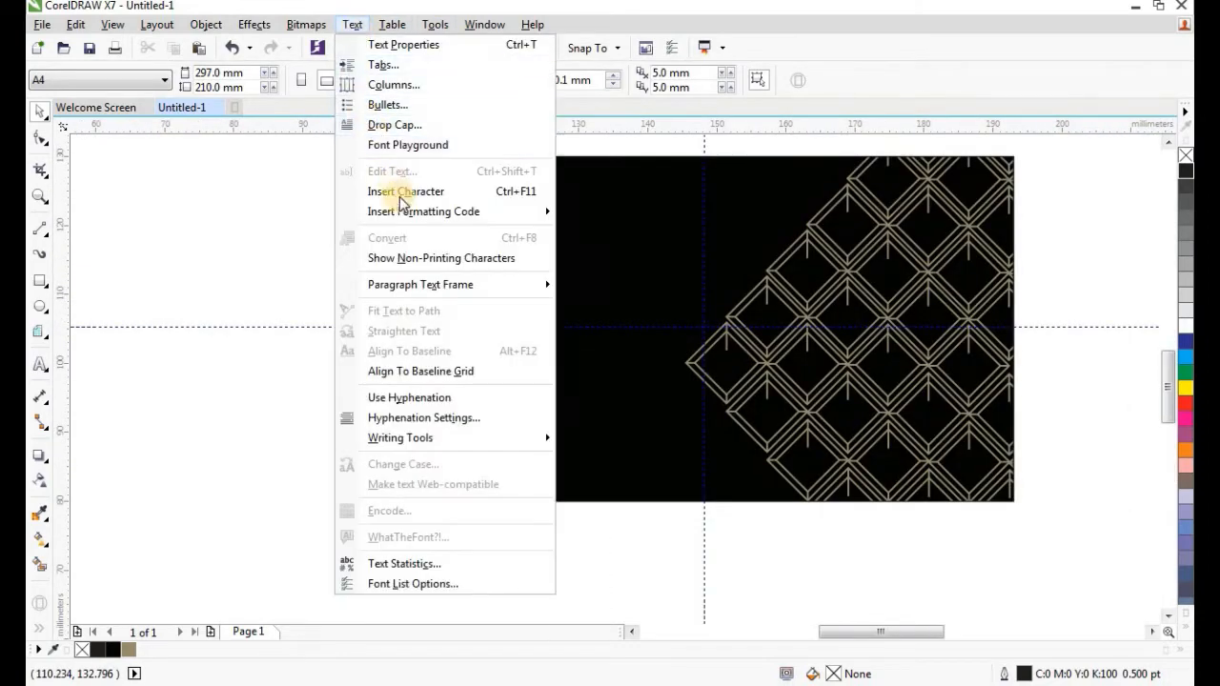
left_click(508, 191)
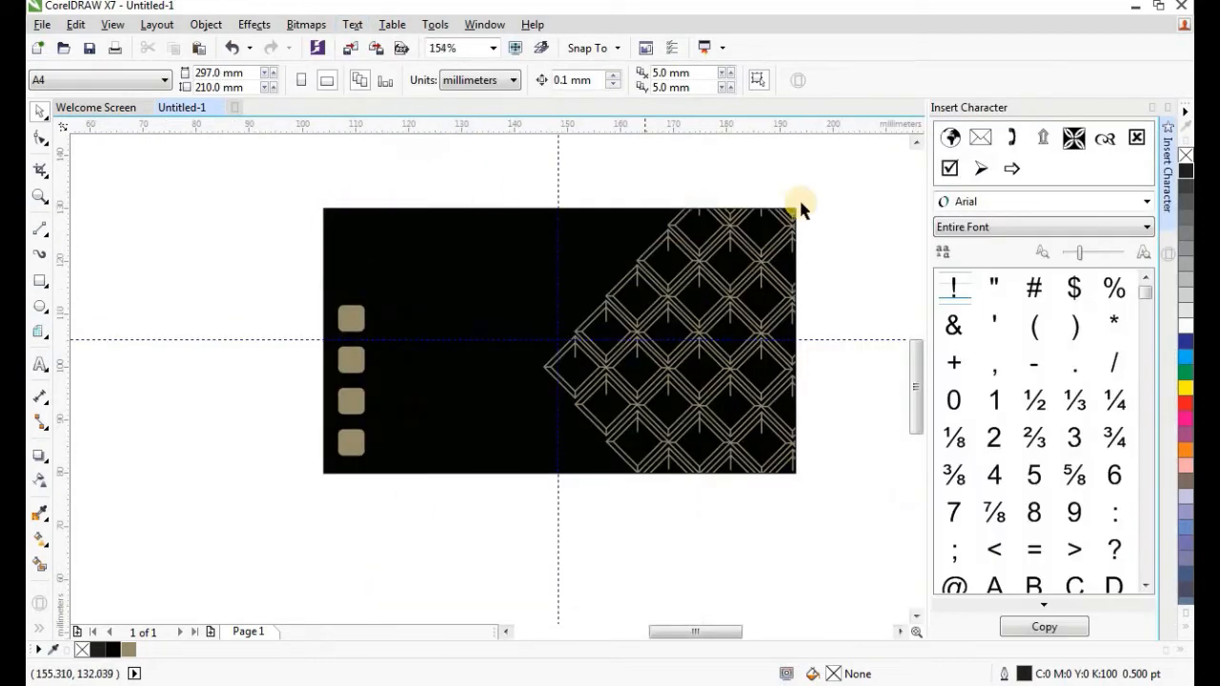
left_click(1067, 203)
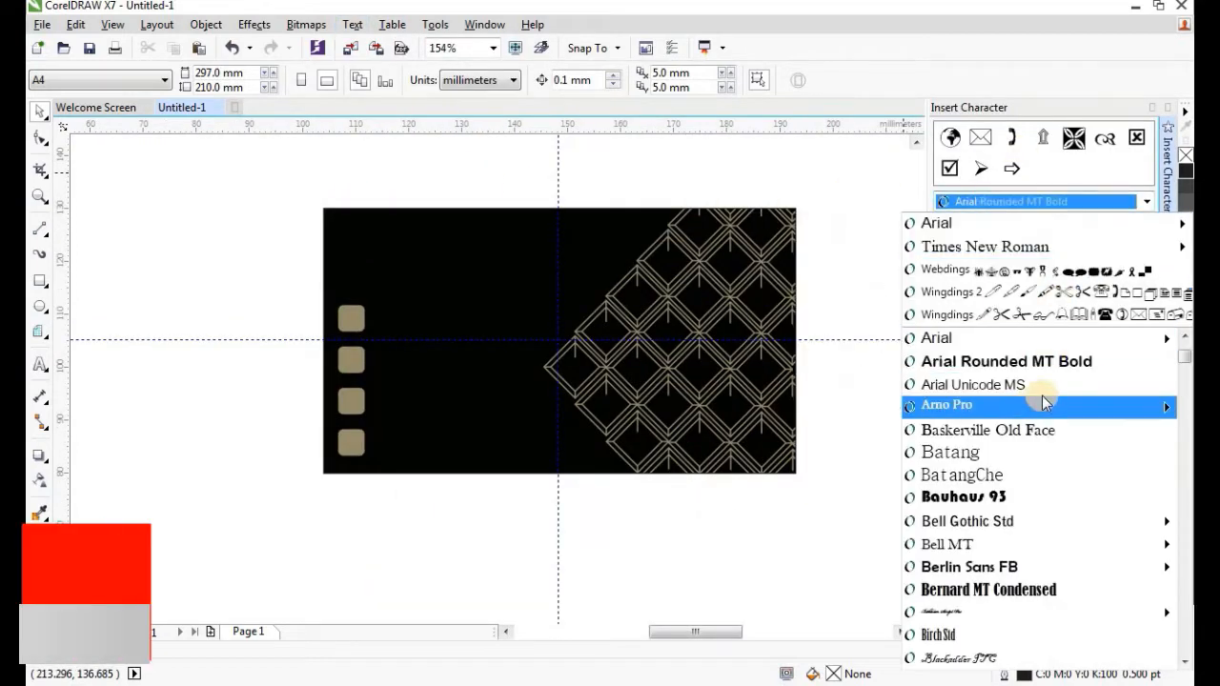
scroll(1056, 481, "down", 1)
scroll(1057, 476, "down", 9)
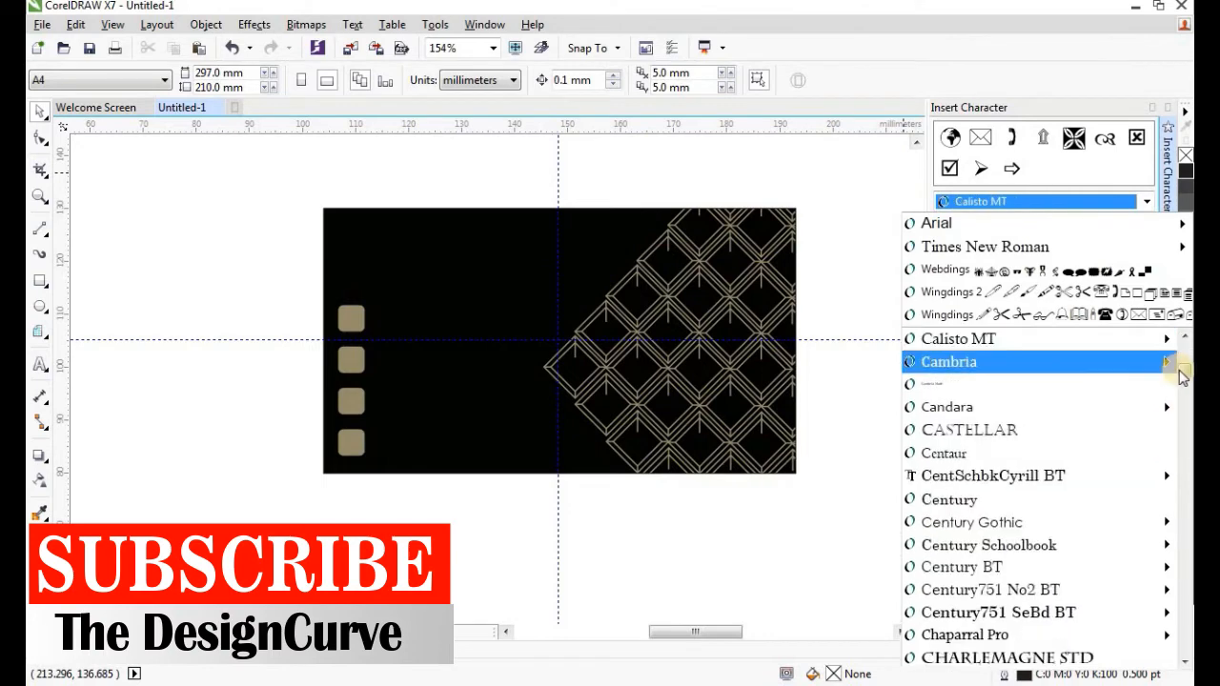
left_click_drag(1182, 372, 1186, 658)
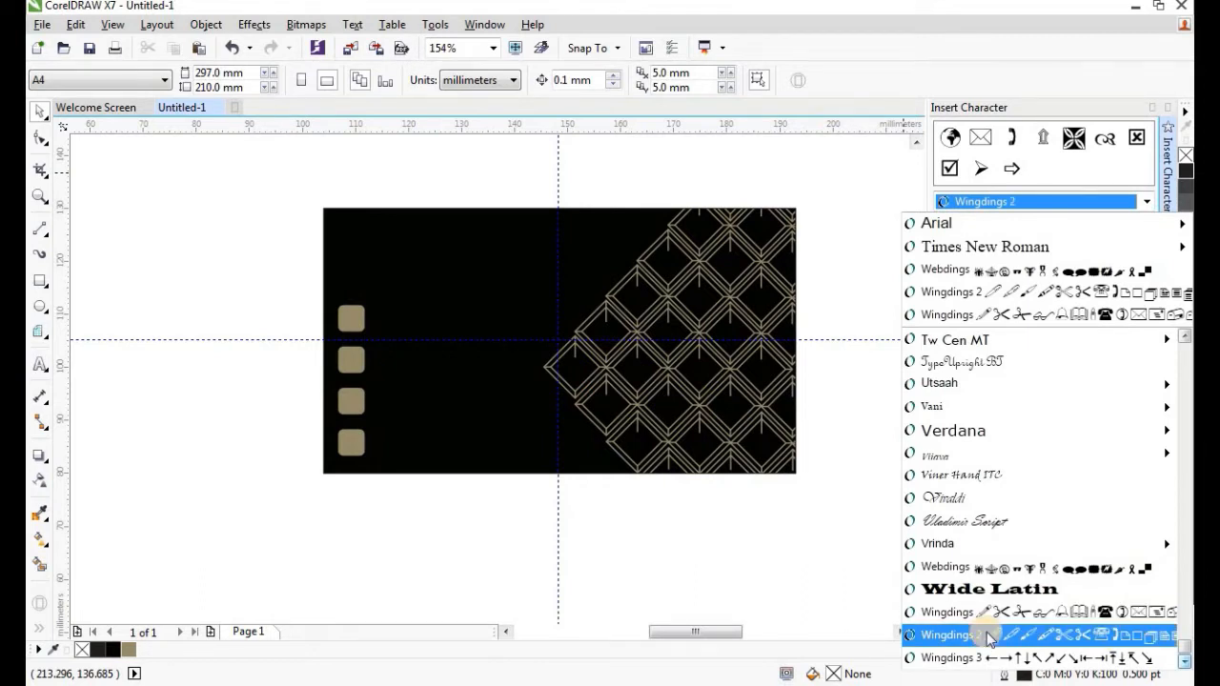
left_click(1120, 635)
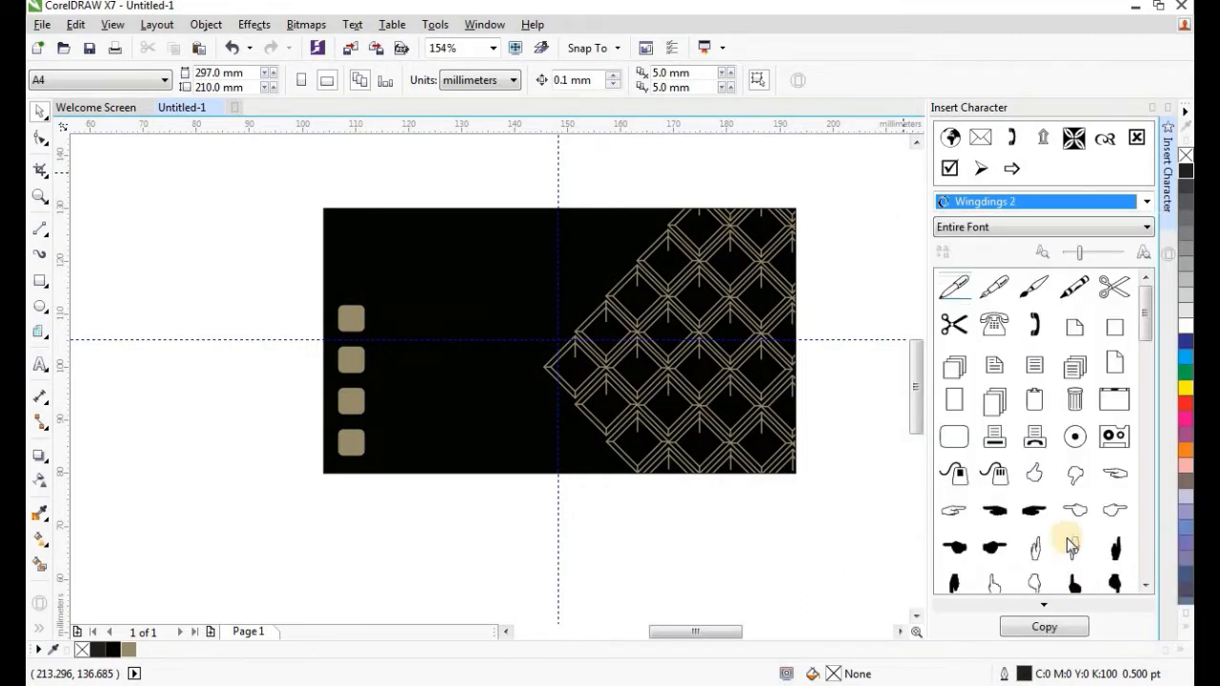
left_click_drag(1037, 324, 254, 360)
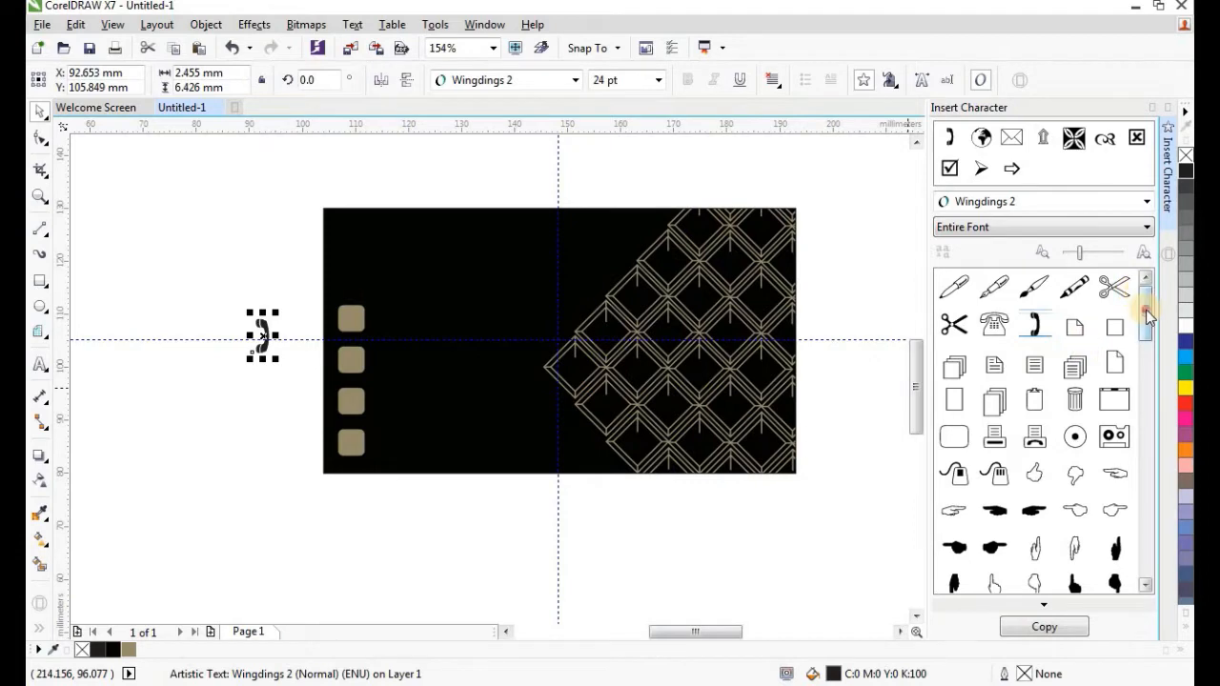
Place the Wingdings envelope symbol left of the card.
left_click_drag(1147, 314, 1151, 357)
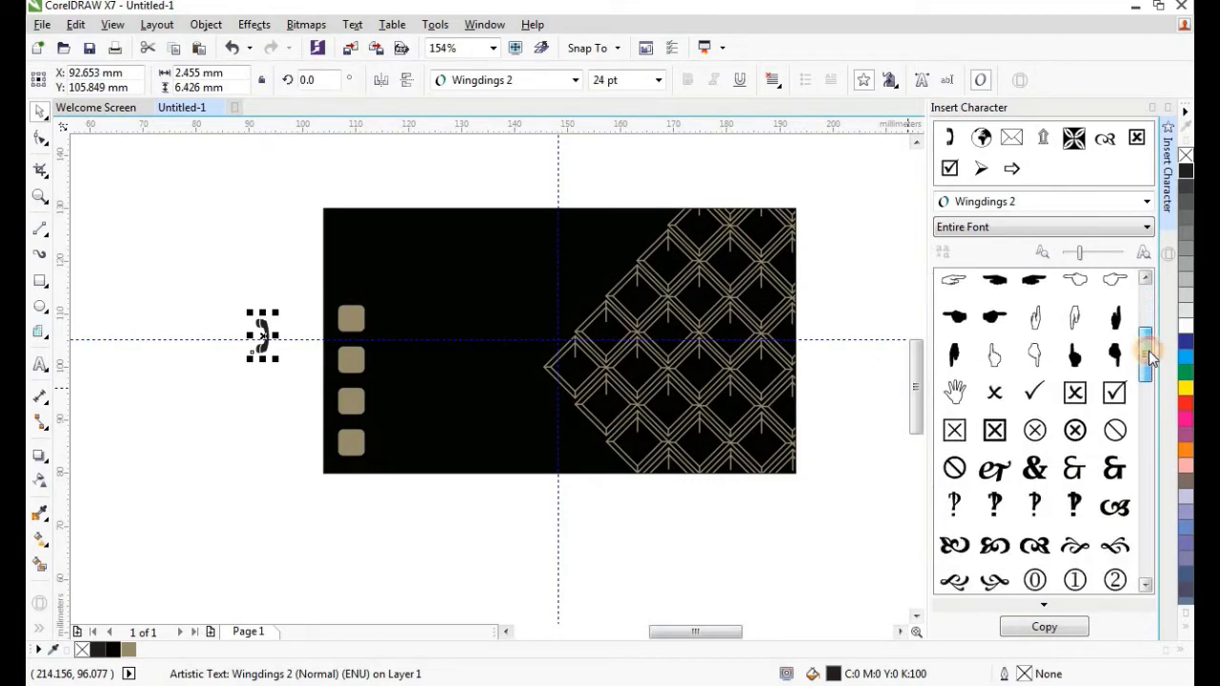
left_click(1120, 211)
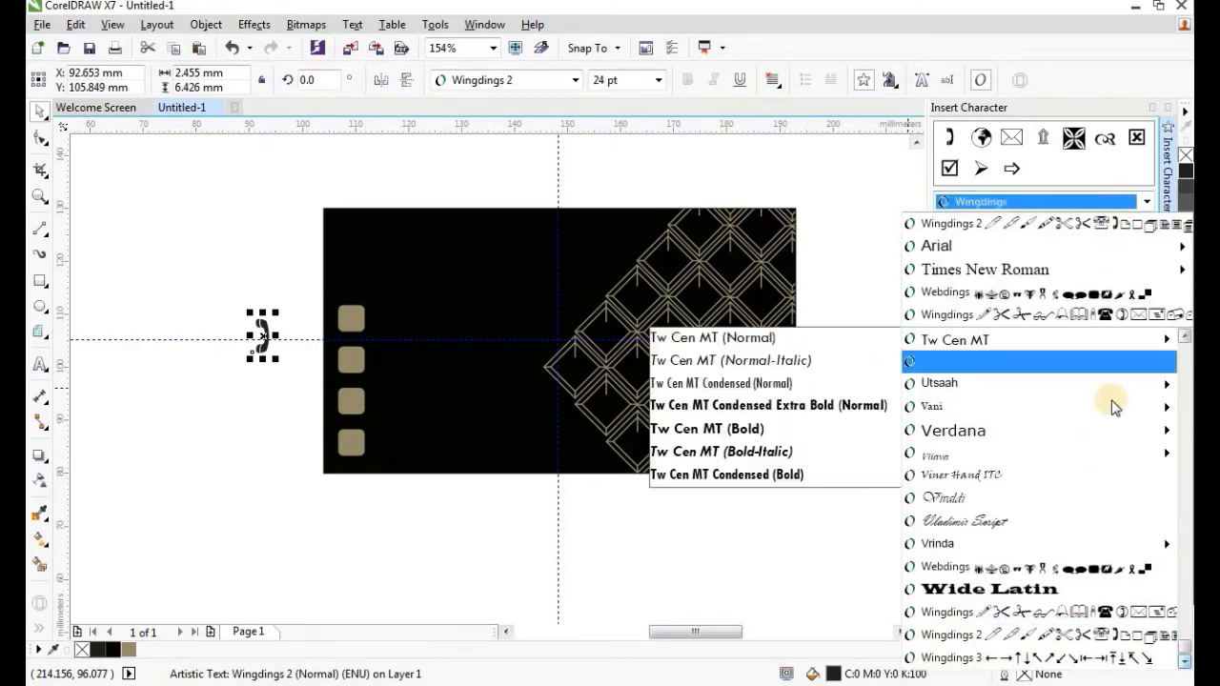
left_click(1110, 615)
left_click_drag(1120, 292, 707, 376)
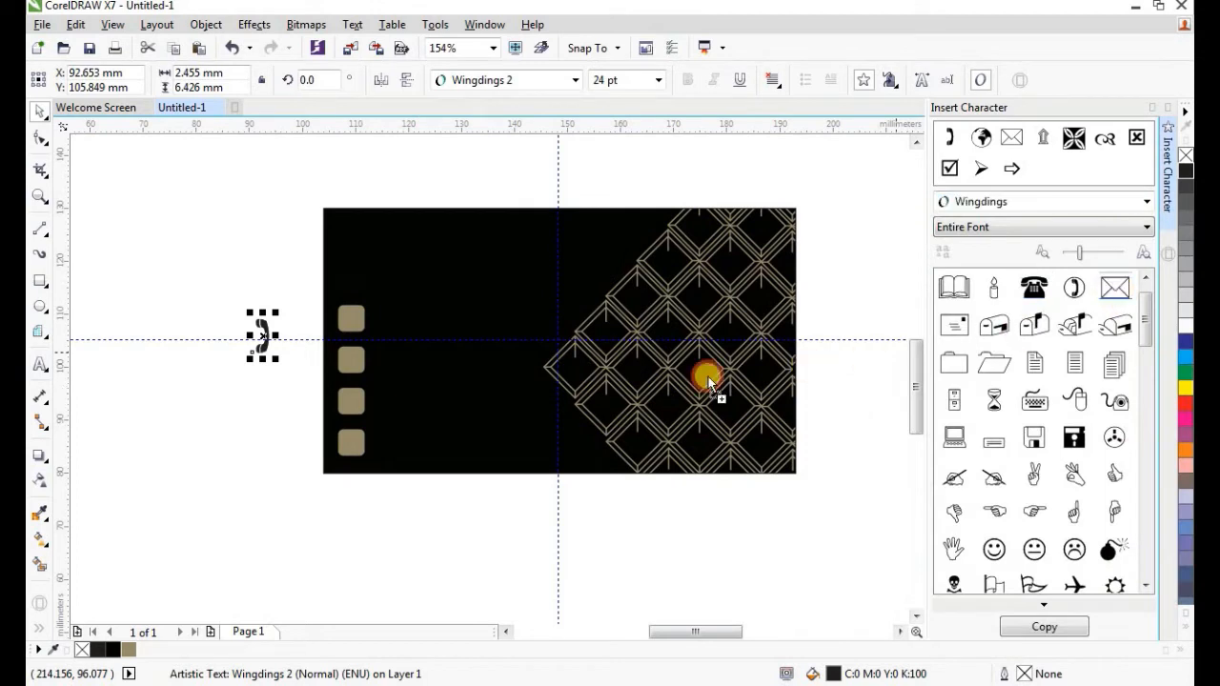
left_click_drag(237, 405, 253, 386)
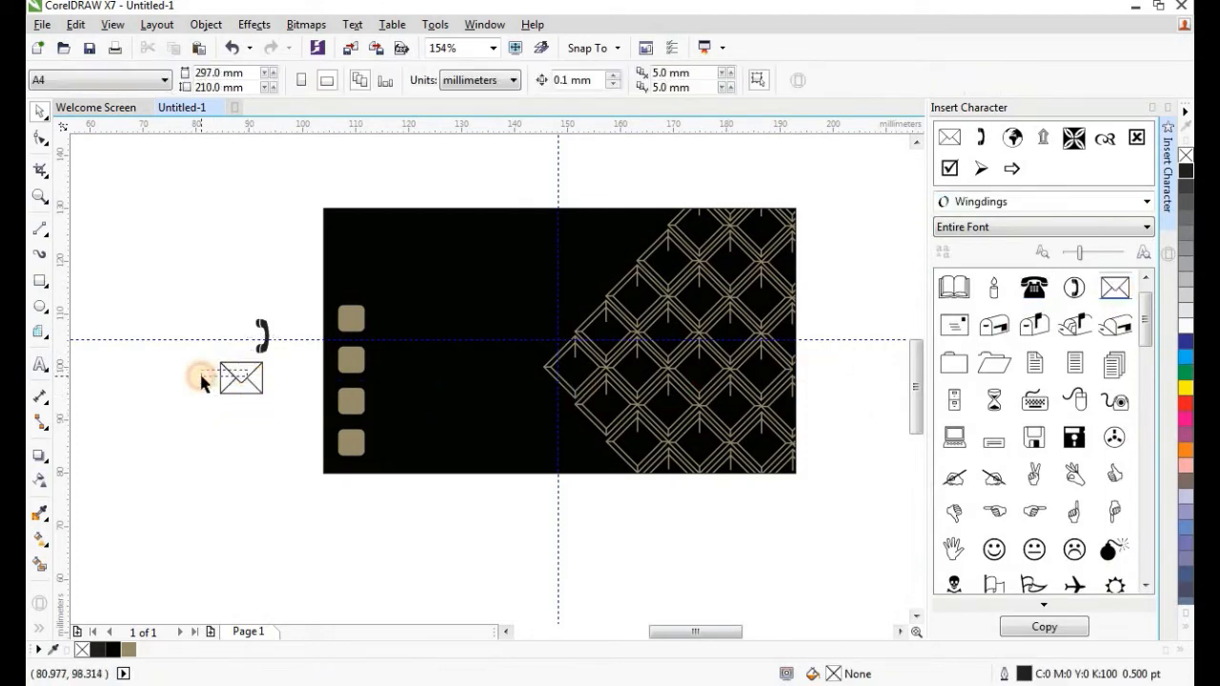
left_click(235, 381)
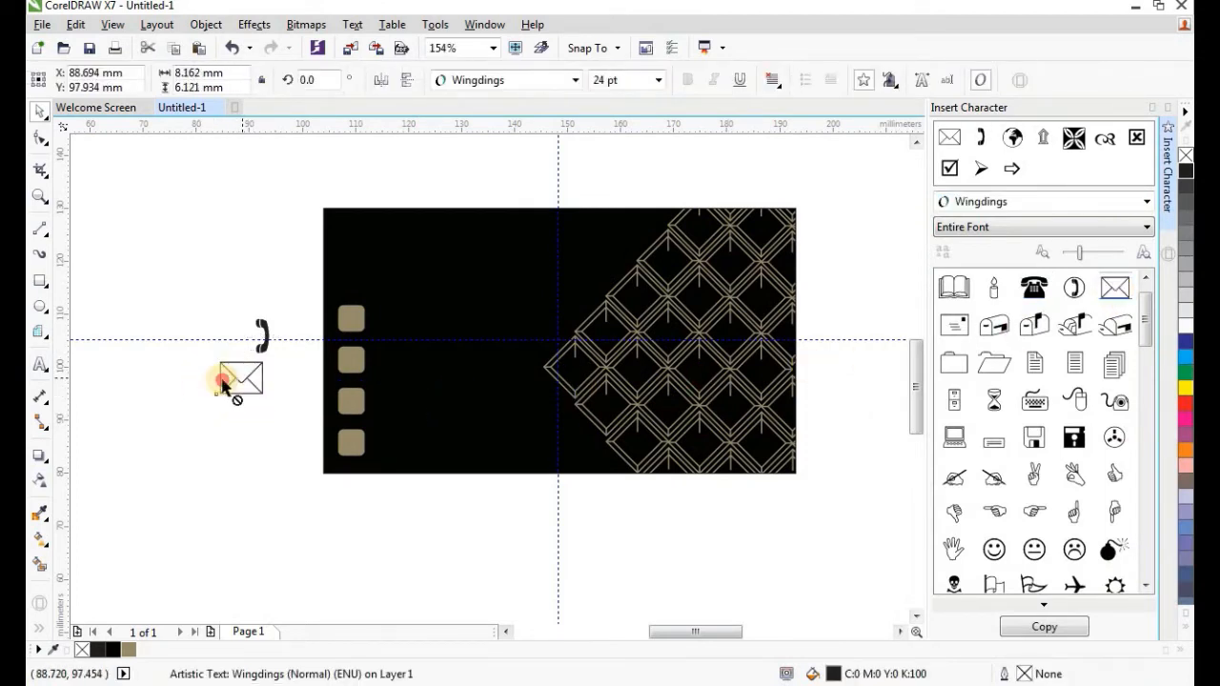
left_click_drag(228, 380, 195, 379)
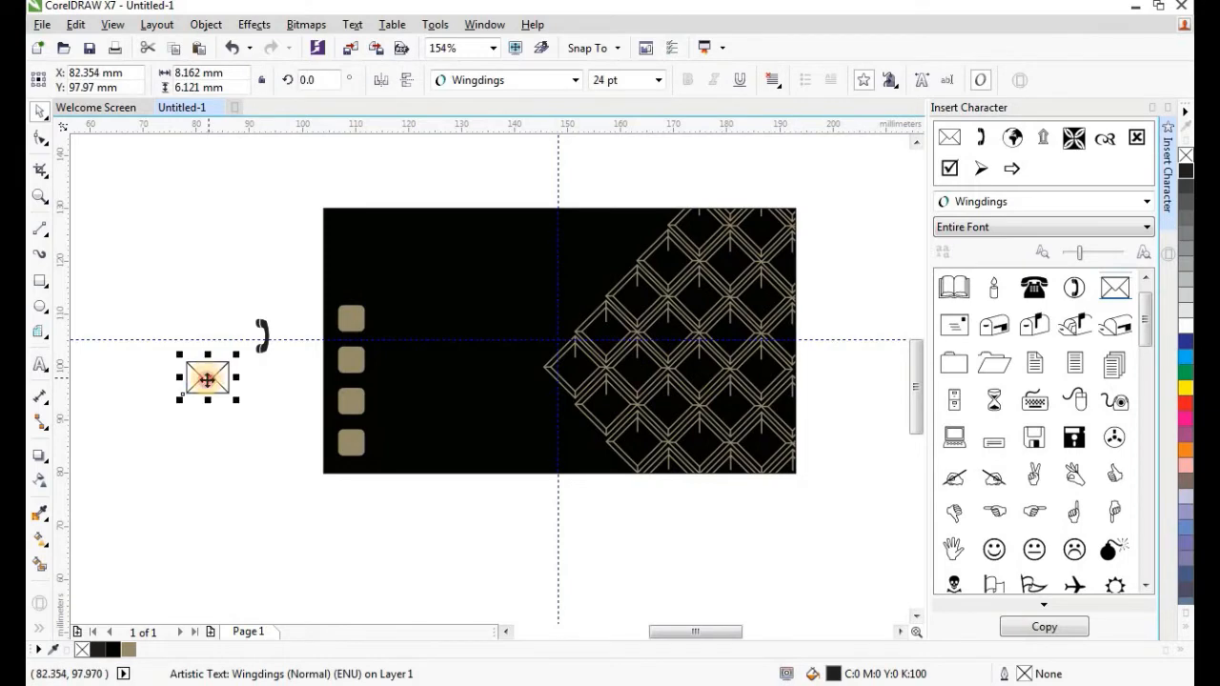
Place the Webdings globe symbol beside the envelope.
left_click(1128, 204)
left_click(1072, 564)
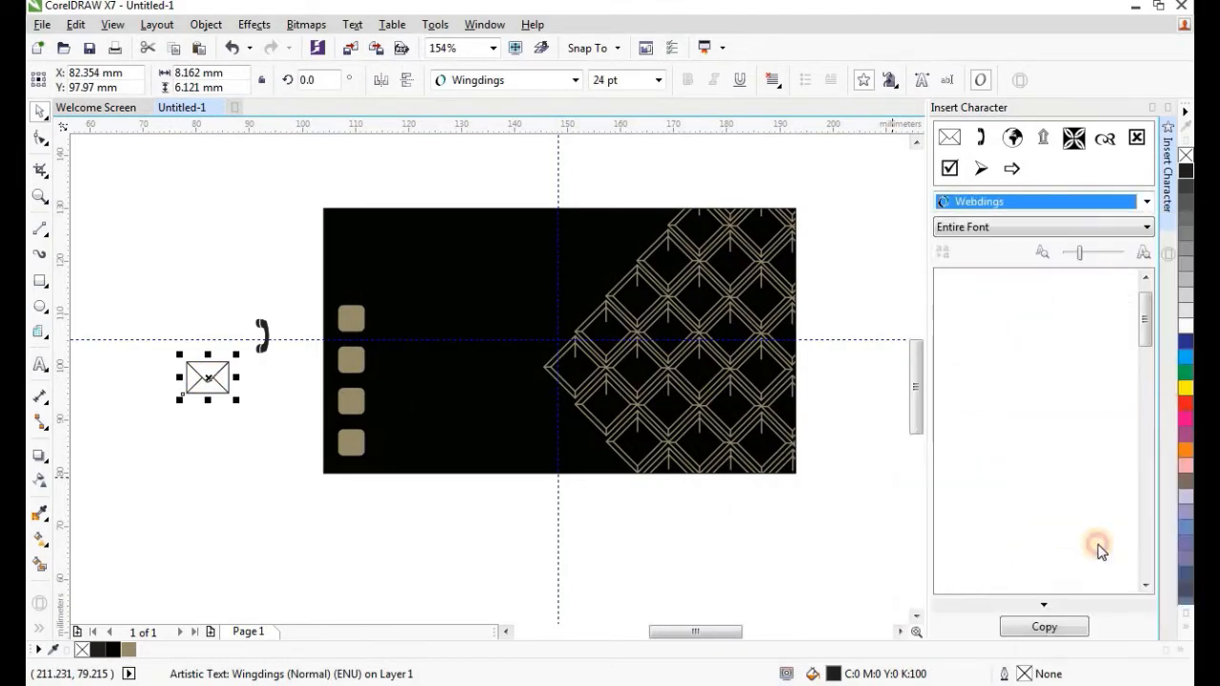
left_click_drag(1145, 319, 1144, 531)
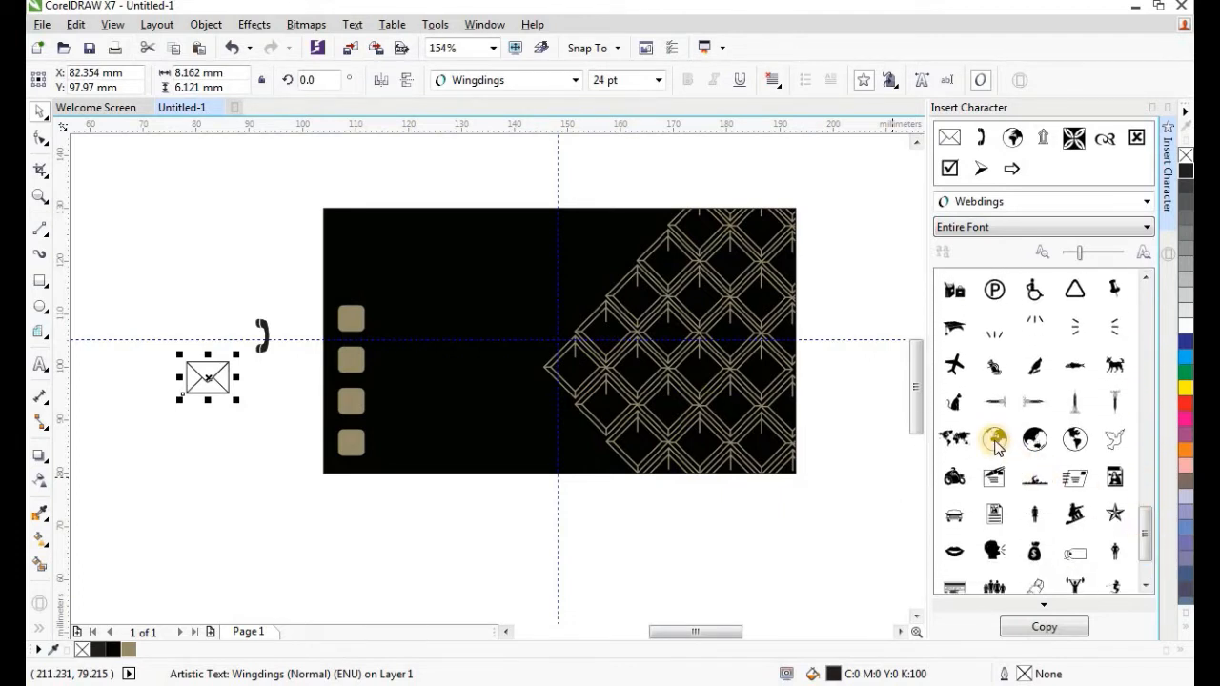
left_click_drag(249, 426, 245, 425)
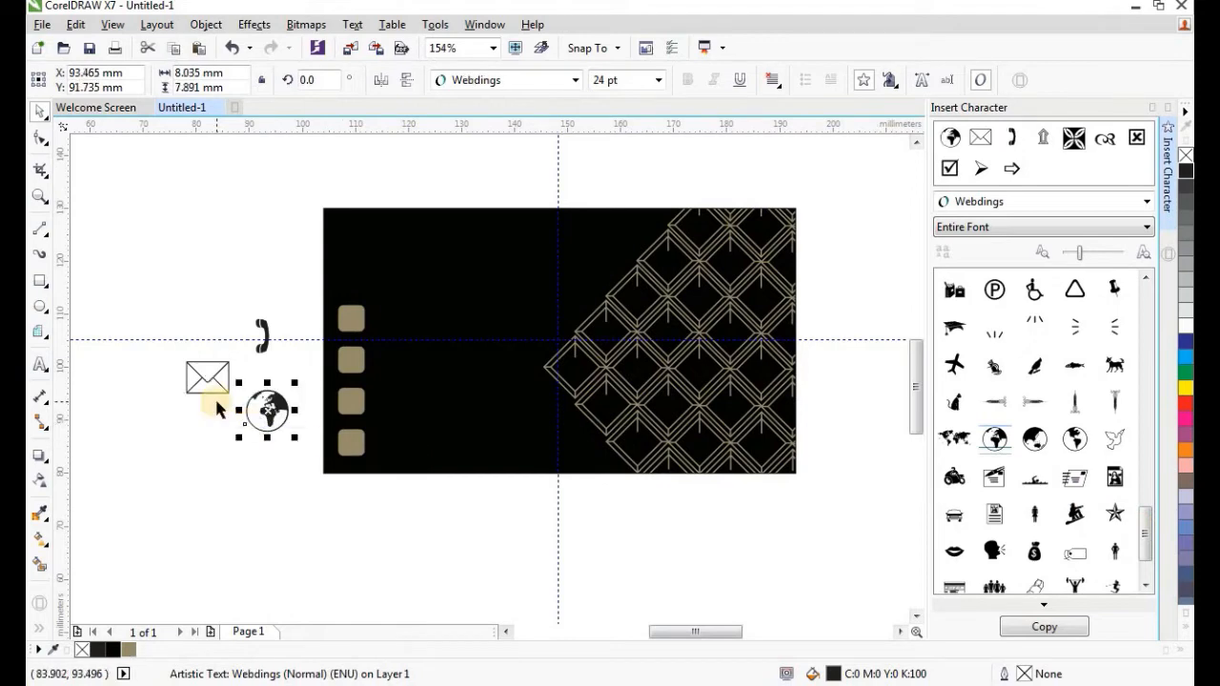
left_click(1170, 224)
scroll(740, 313, "up", 1)
left_click(315, 333)
scroll(319, 329, "up", 2)
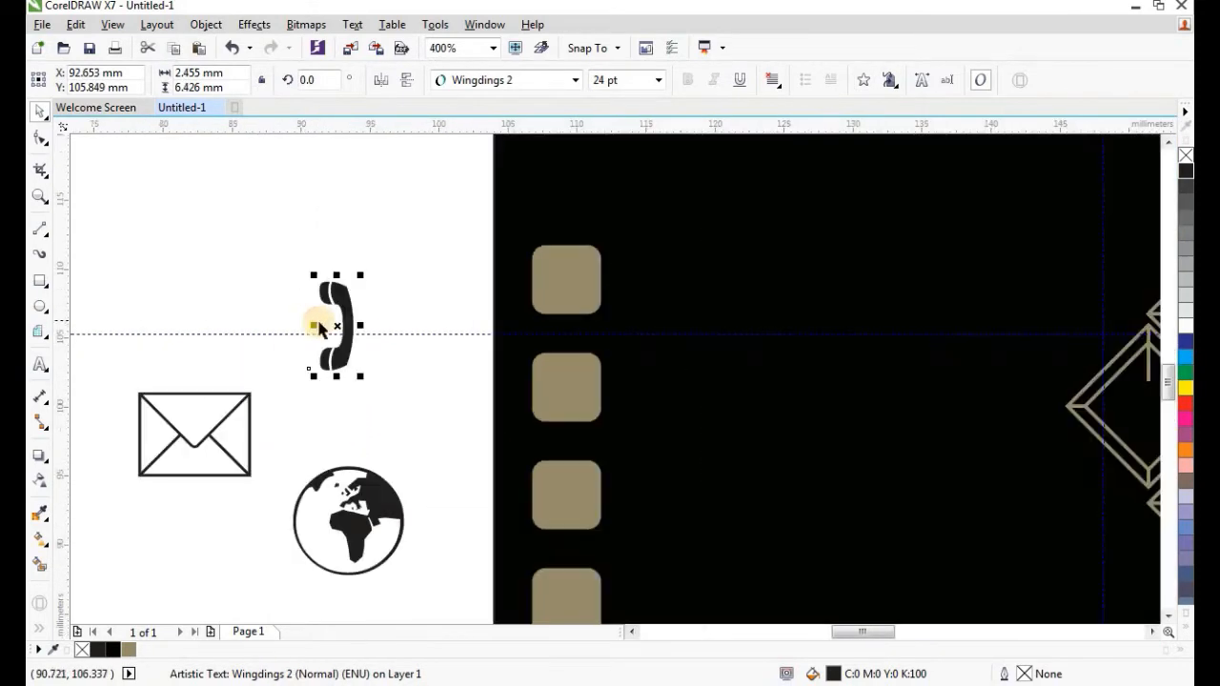
Move the phone onto the first tan square, make it white, rotate it to 316° and shrink it.
left_click_drag(319, 327, 582, 300)
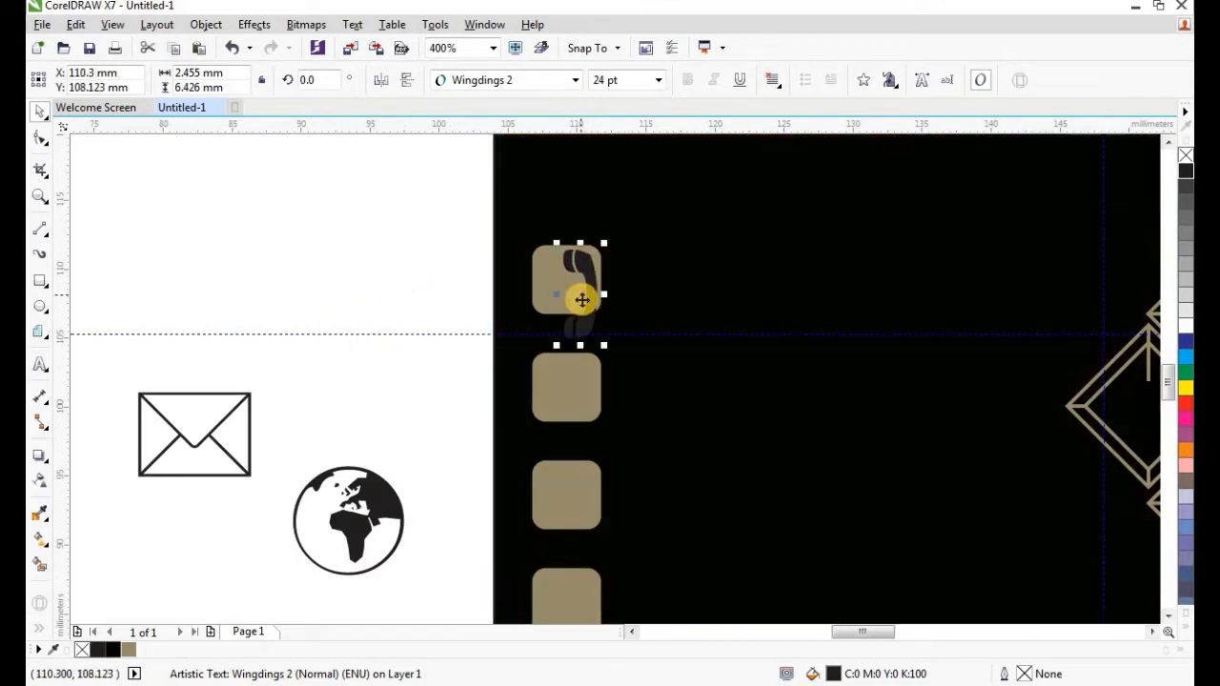
left_click(1185, 326)
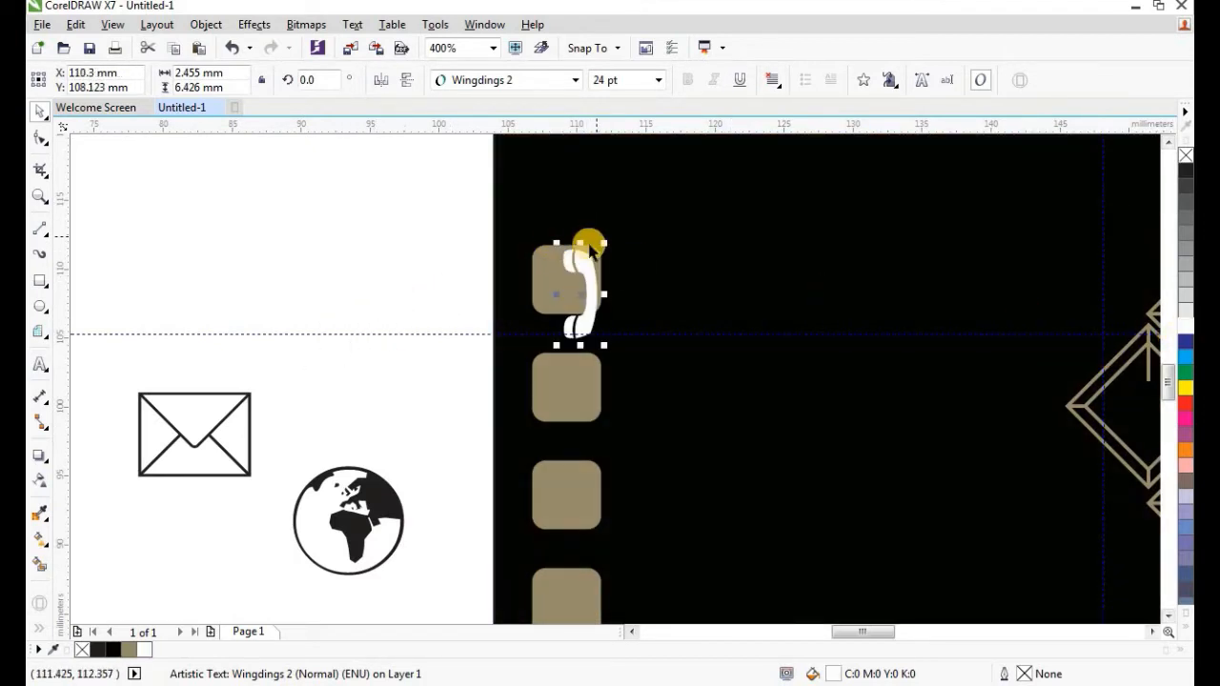
left_click(579, 251)
left_click_drag(604, 242, 583, 286)
left_click(608, 277)
left_click(407, 279)
scroll(515, 233, "down", 1)
scroll(538, 276, "up", 1)
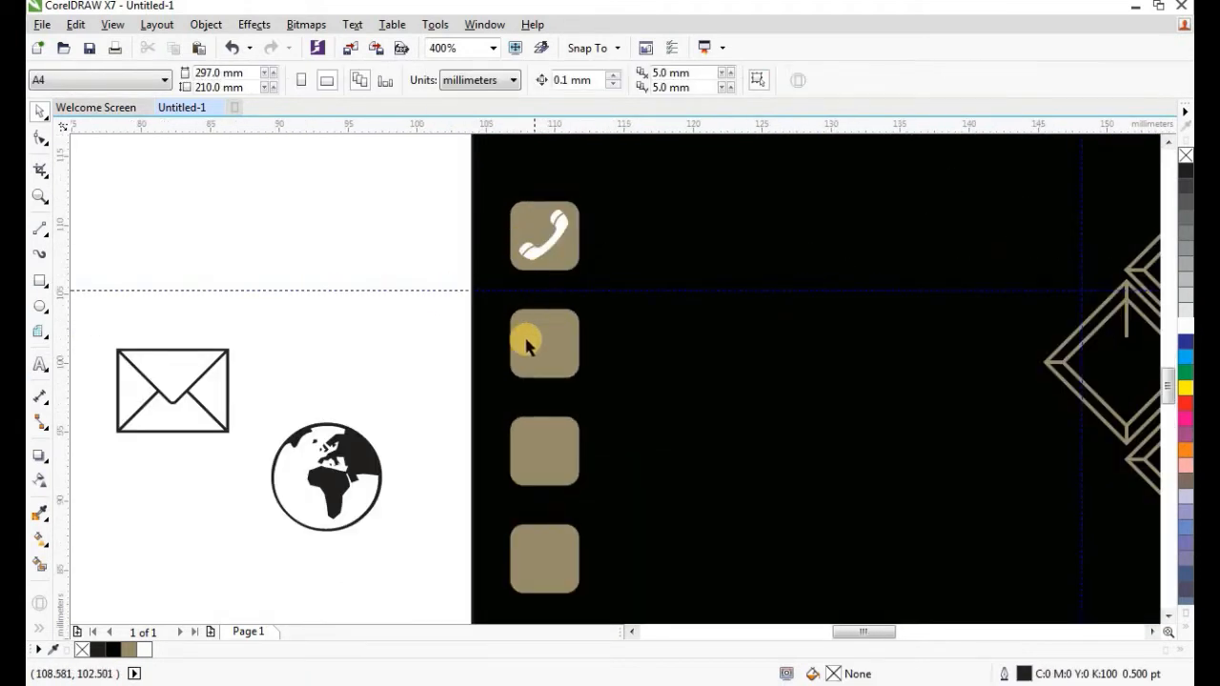
Size the envelope to 12 pt, make it white and move it onto the second square.
left_click(191, 386)
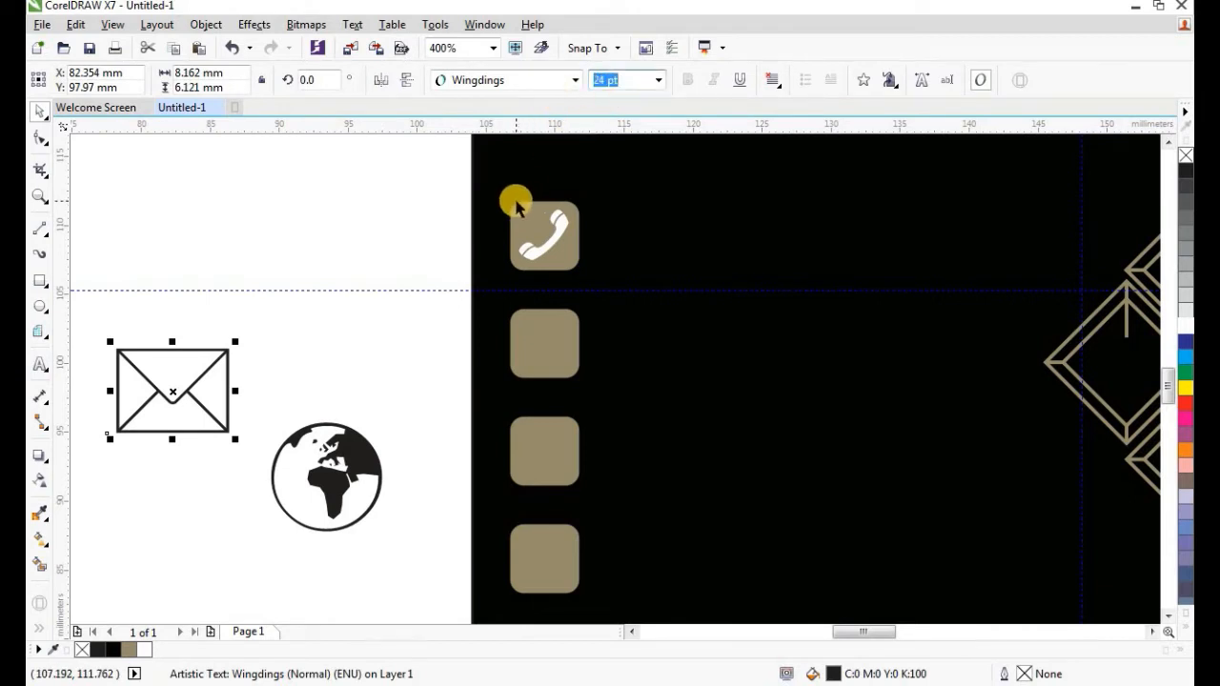
key("Return")
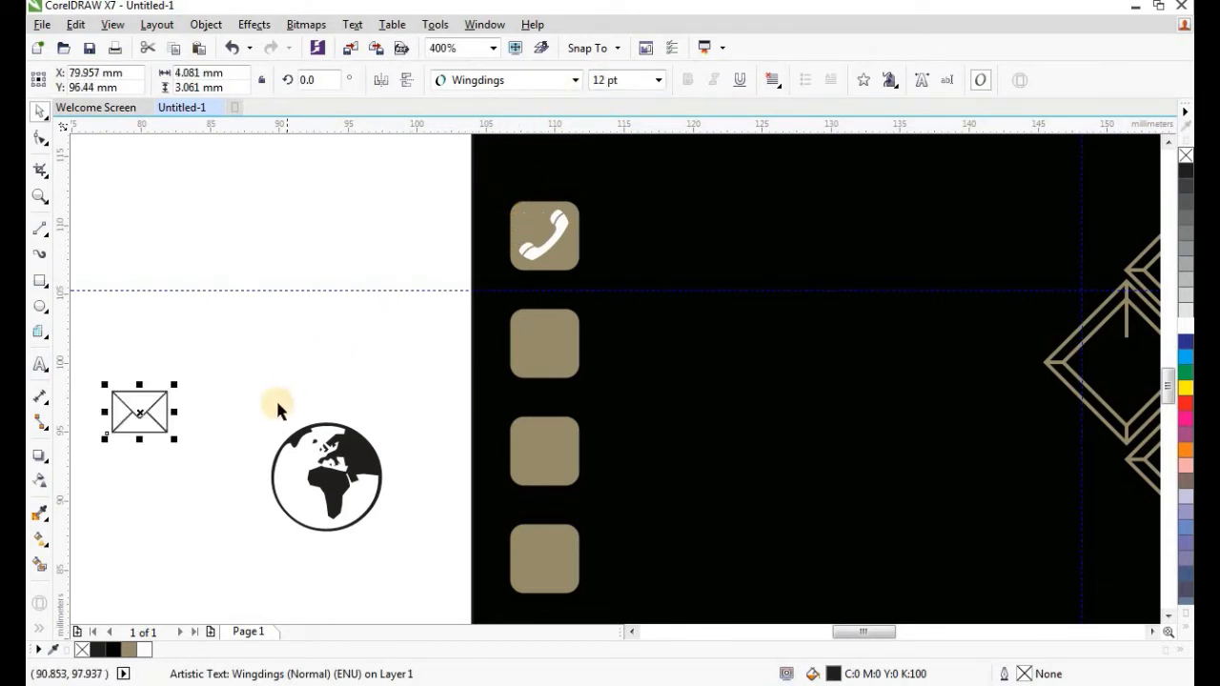
left_click(1185, 329)
right_click(1186, 329)
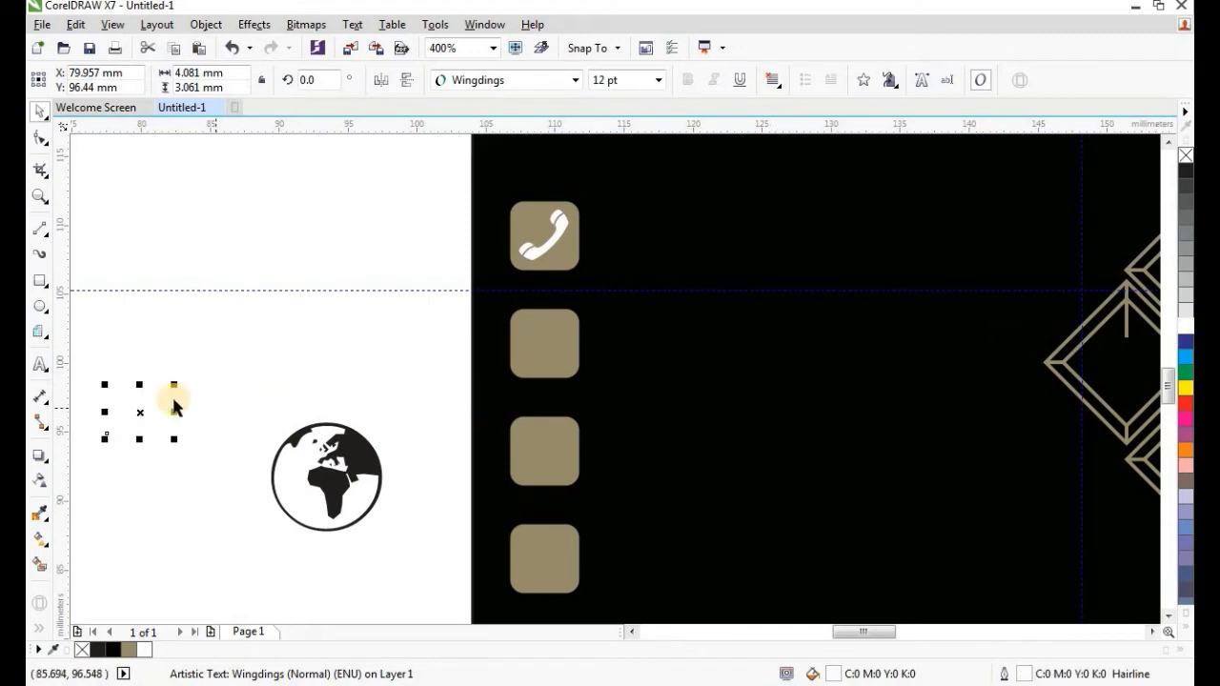
left_click_drag(138, 410, 536, 363)
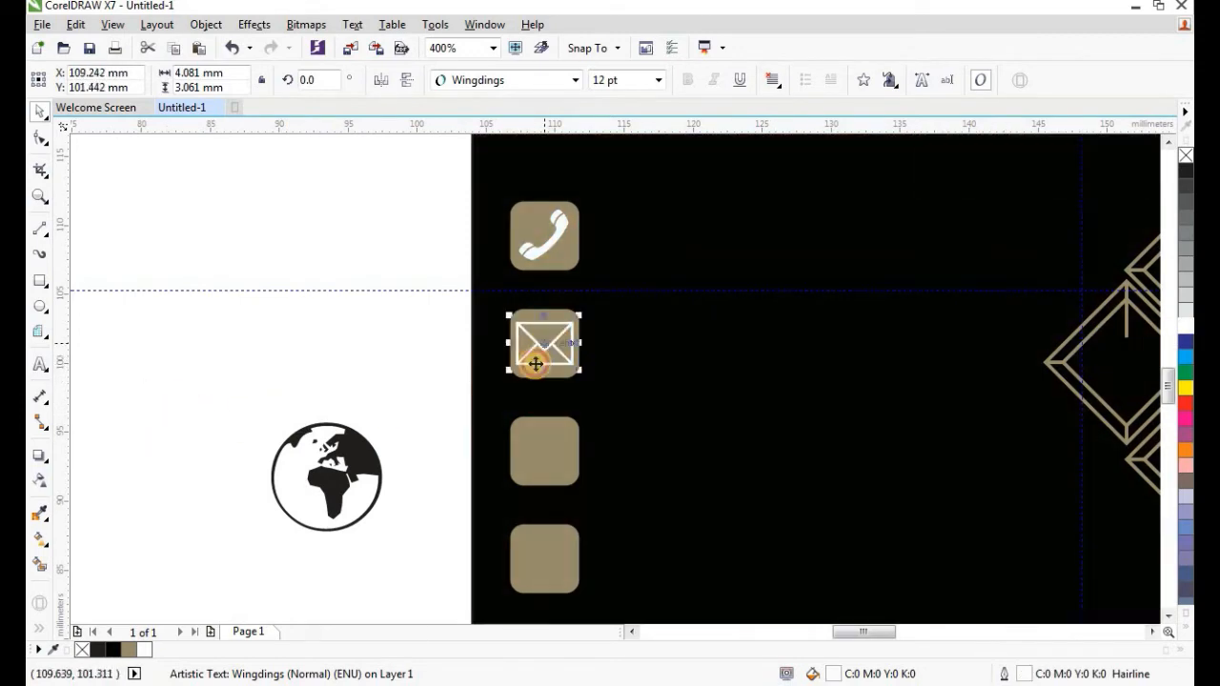
left_click(408, 370)
scroll(550, 303, "down", 2)
scroll(521, 343, "up", 2)
Move the globe onto the fourth square, shrink it and make it white.
left_click_drag(381, 423, 636, 411)
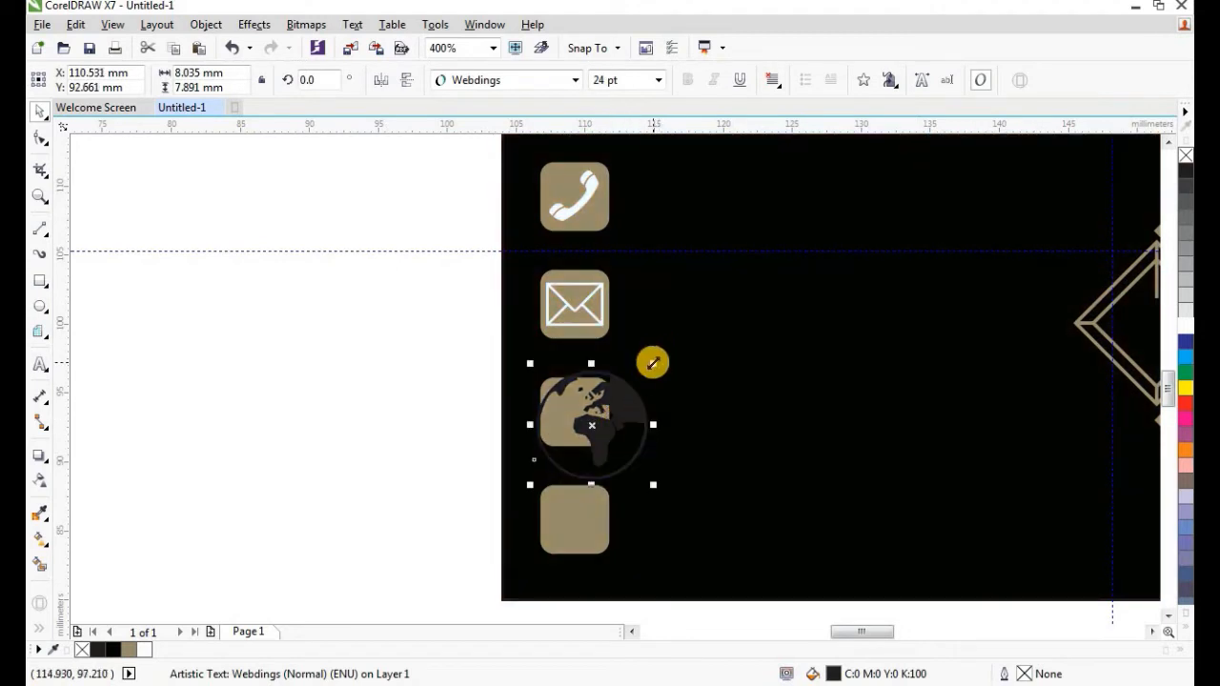
left_click_drag(652, 363, 598, 488)
left_click(1184, 335)
right_click(1184, 336)
scroll(619, 491, "up", 2)
left_click(272, 394)
scroll(569, 373, "down", 1)
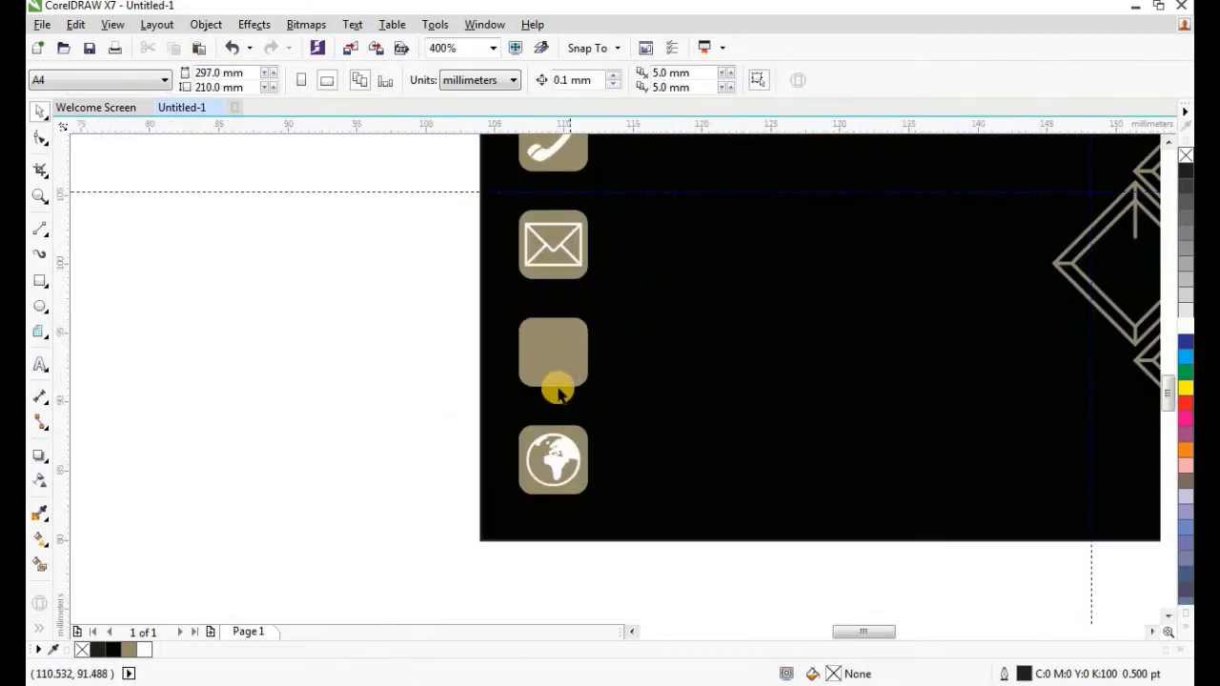
scroll(517, 416, "down", 1)
scroll(492, 414, "up", 1)
scroll(591, 413, "down", 1)
scroll(584, 438, "up", 1)
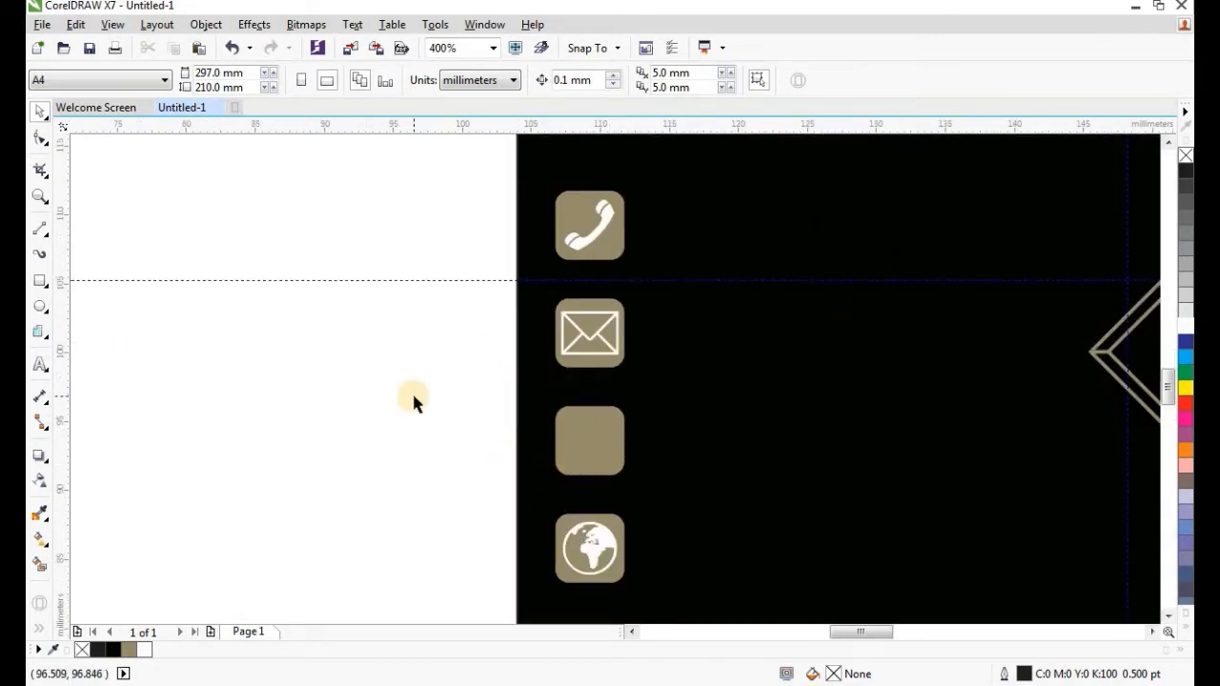
scroll(412, 394, "down", 1)
scroll(352, 381, "up", 1)
Draw a circle with a smaller concentric copy and move both up onto the guideline.
left_click(40, 306)
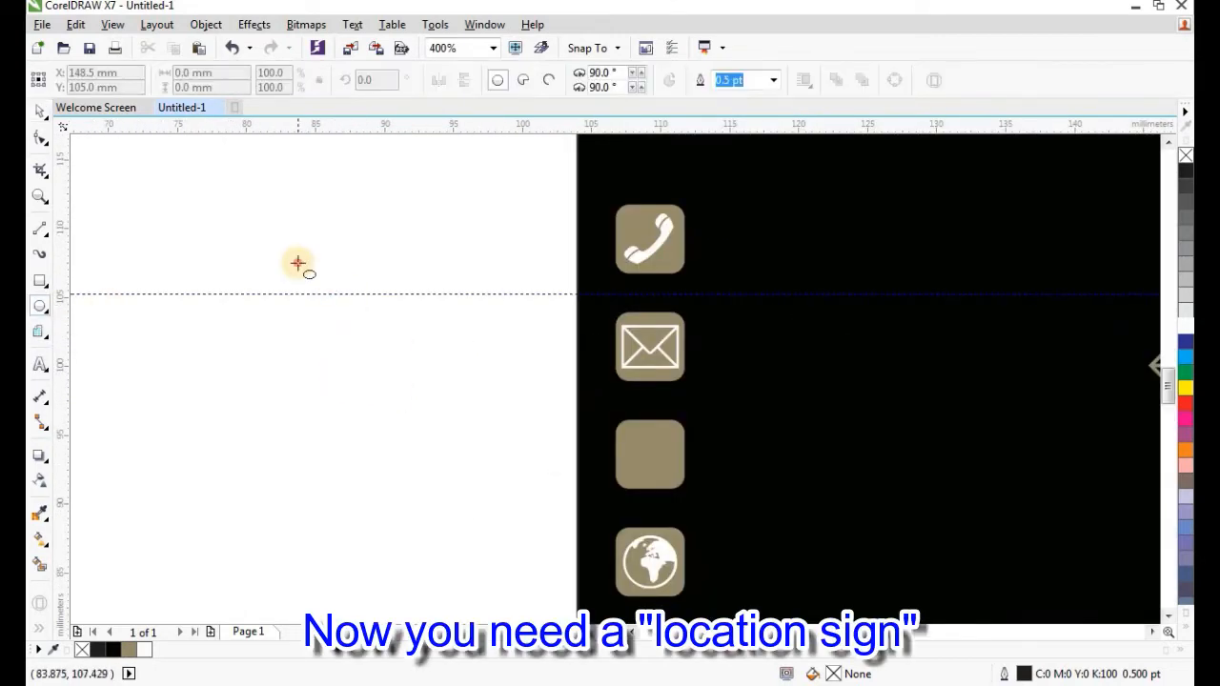
left_click_drag(298, 263, 403, 397)
left_click_drag(442, 259, 425, 289)
scroll(467, 272, "down", 1)
scroll(423, 293, "up", 1)
scroll(481, 272, "down", 1)
key("space")
left_click_drag(371, 245, 498, 345)
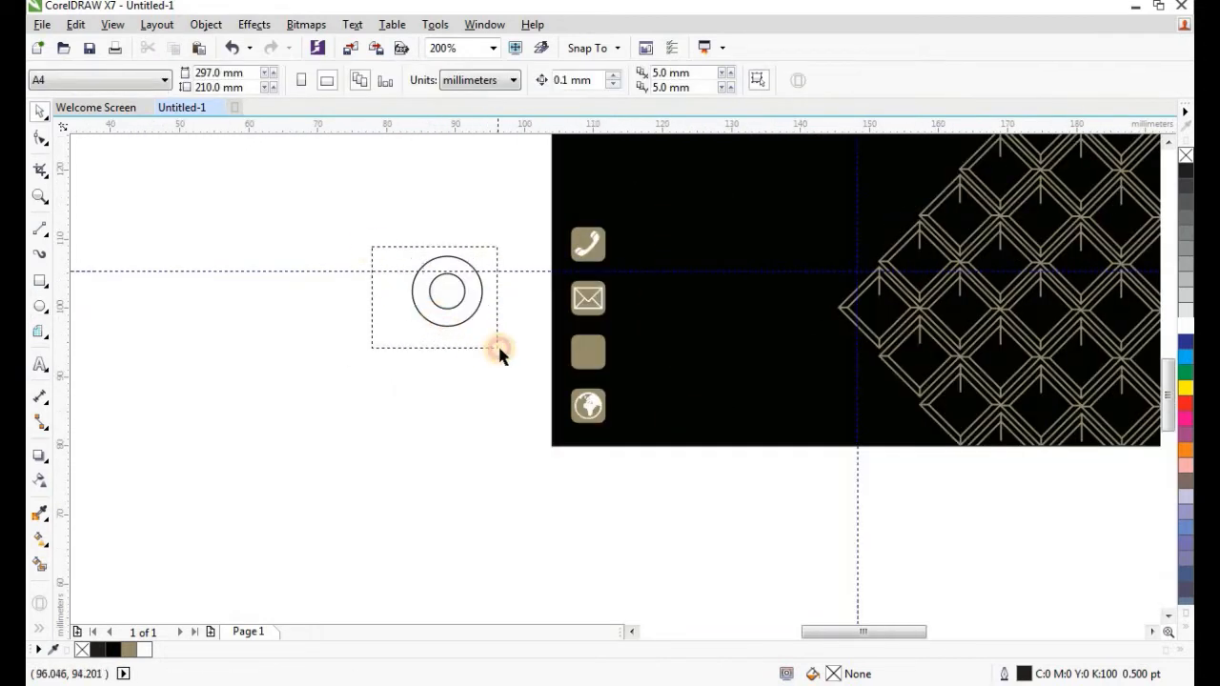
scroll(433, 311, "up", 1)
left_click_drag(462, 273, 462, 238)
Draw the cone lines below the circles and add a vertical guide through their centre.
left_click(38, 231)
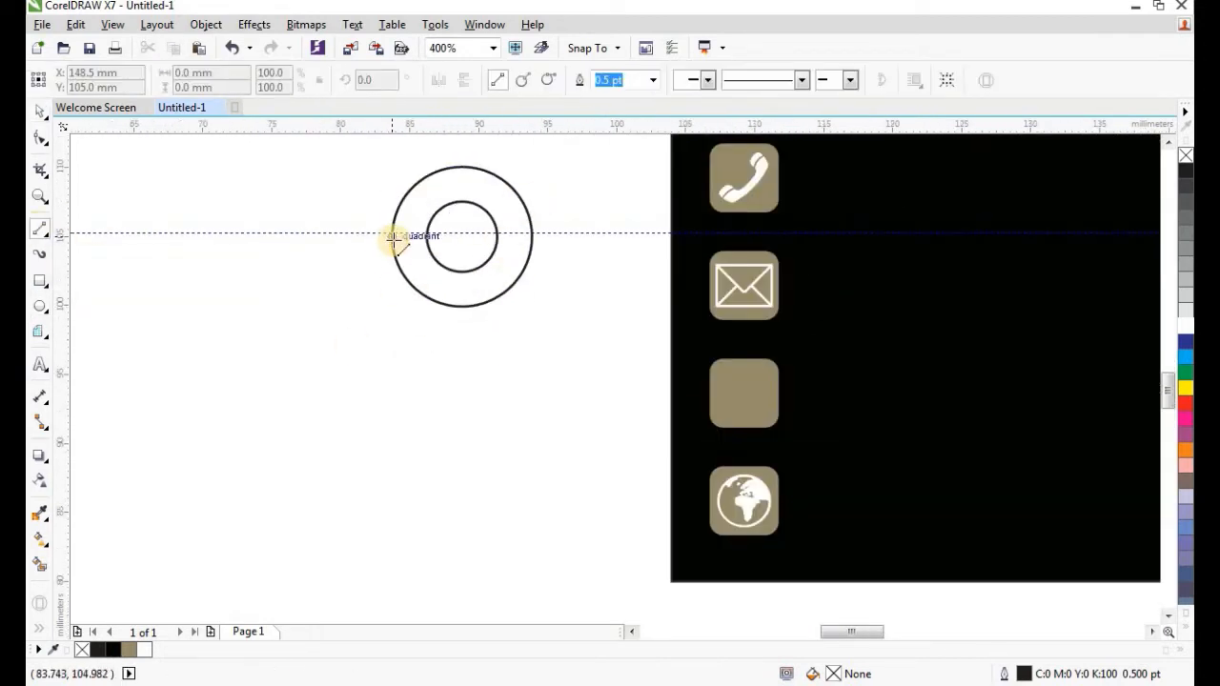
mouse_move(446, 436)
left_mouse_down()
mouse_move(455, 464)
mouse_move(525, 261)
mouse_move(397, 260)
left_mouse_up()
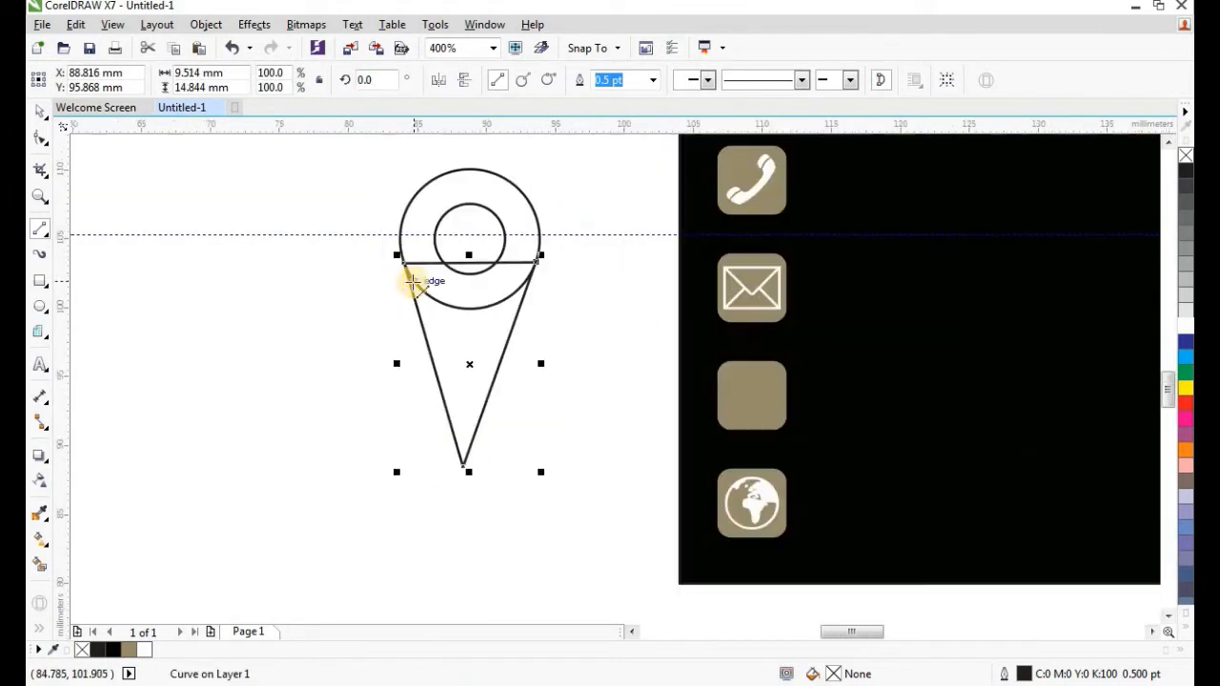
left_click(44, 112)
left_click_drag(61, 275, 468, 397)
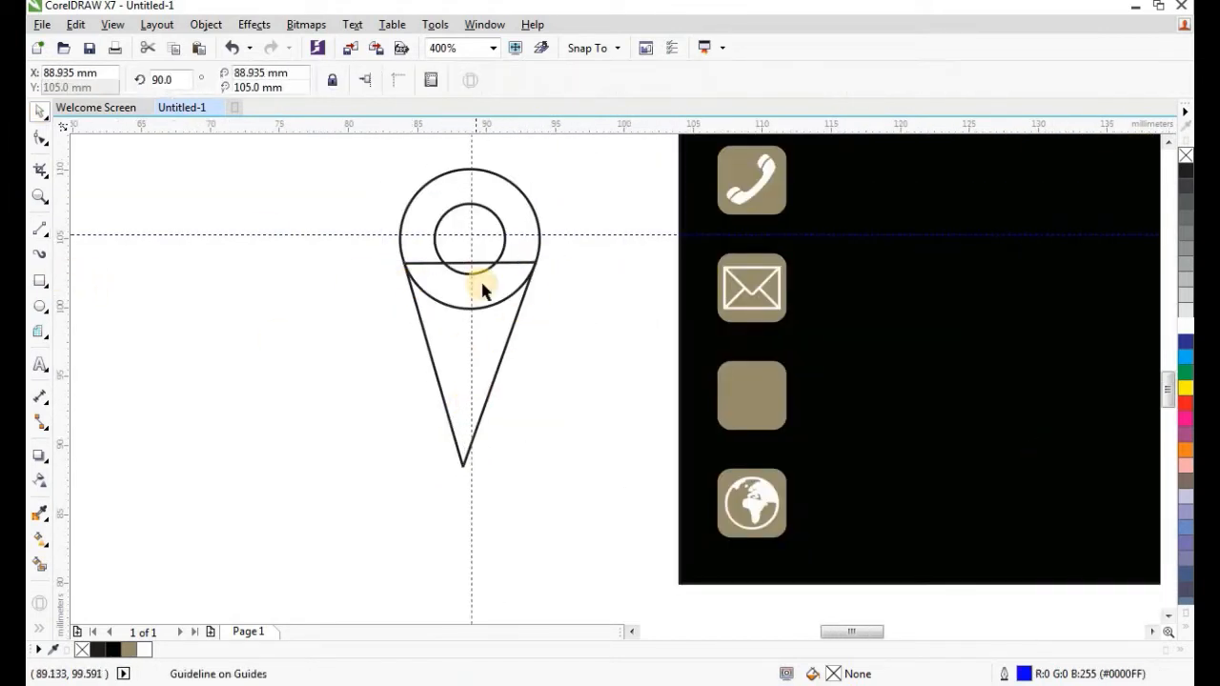
left_click(505, 244)
left_click(468, 331)
left_click(535, 259)
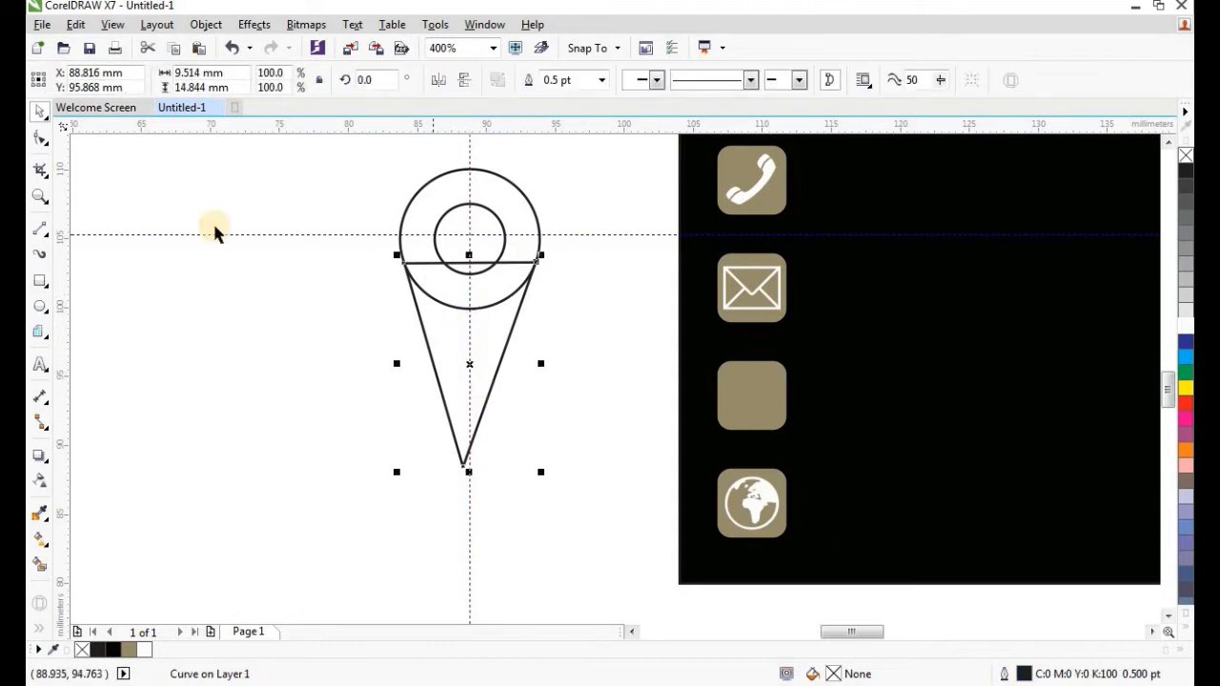
left_click(40, 138)
scroll(461, 463, "up", 1)
scroll(466, 461, "down", 1)
scroll(422, 272, "up", 1)
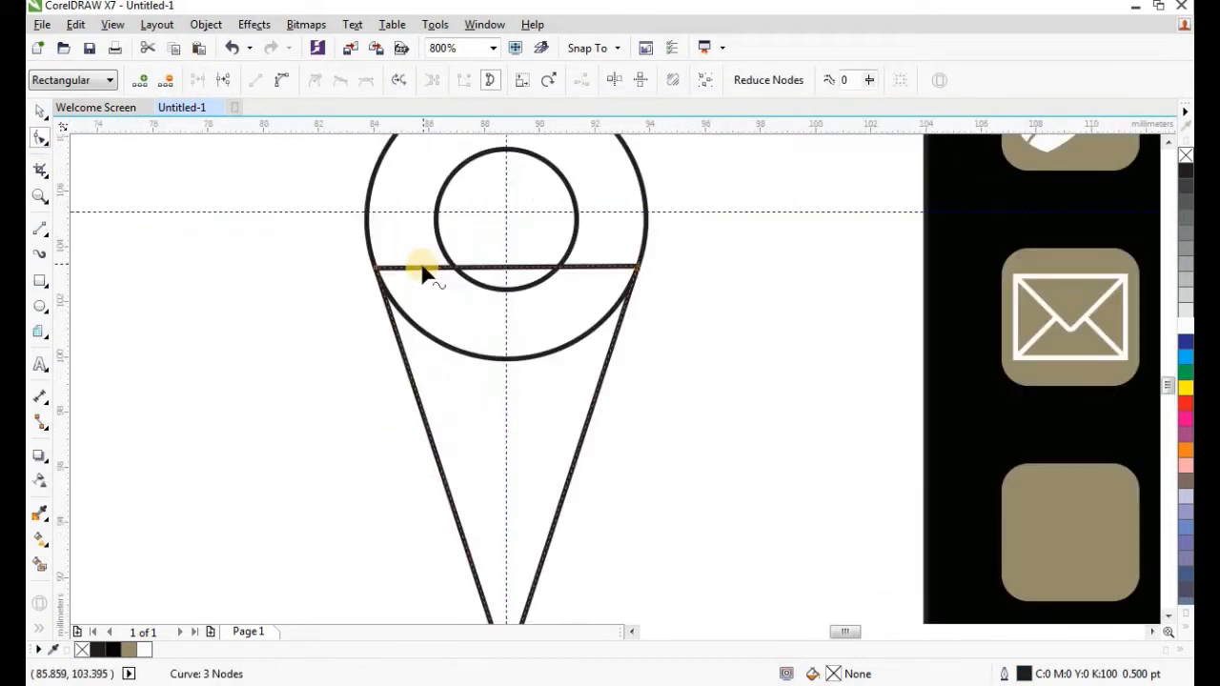
Weld the outer circle and the cone into a teardrop pin shape.
left_click(40, 112)
left_click(399, 325)
scroll(490, 366, "down", 1)
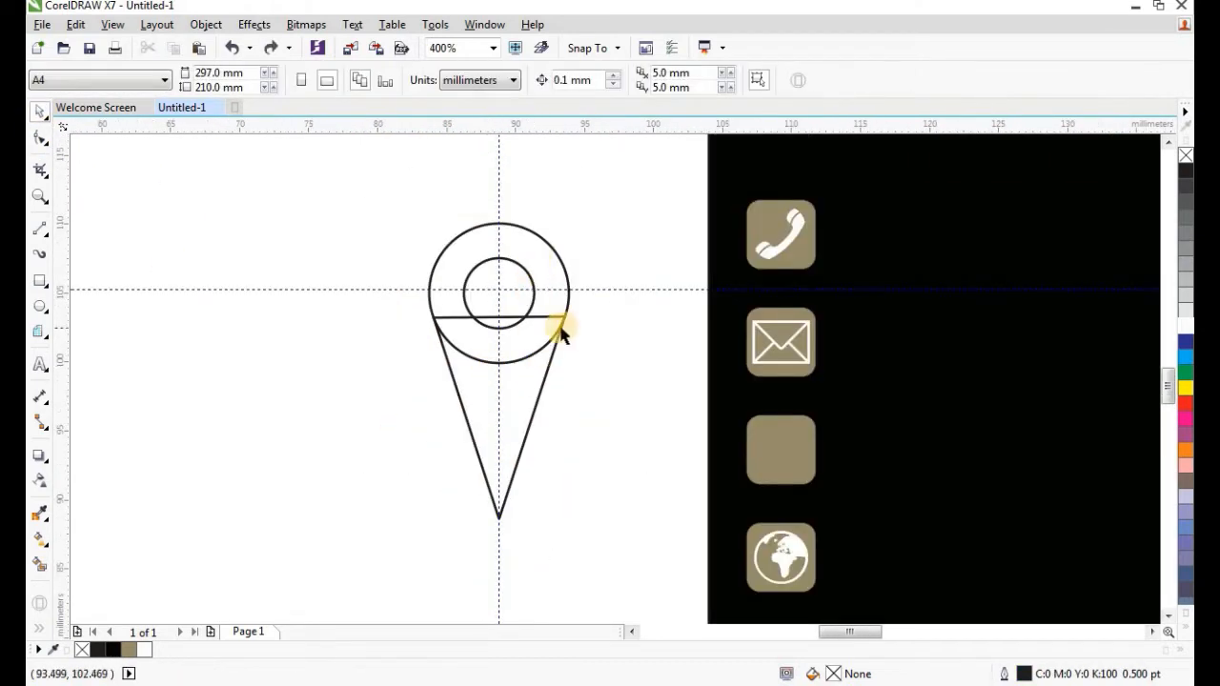
left_click(525, 277)
left_click(565, 315)
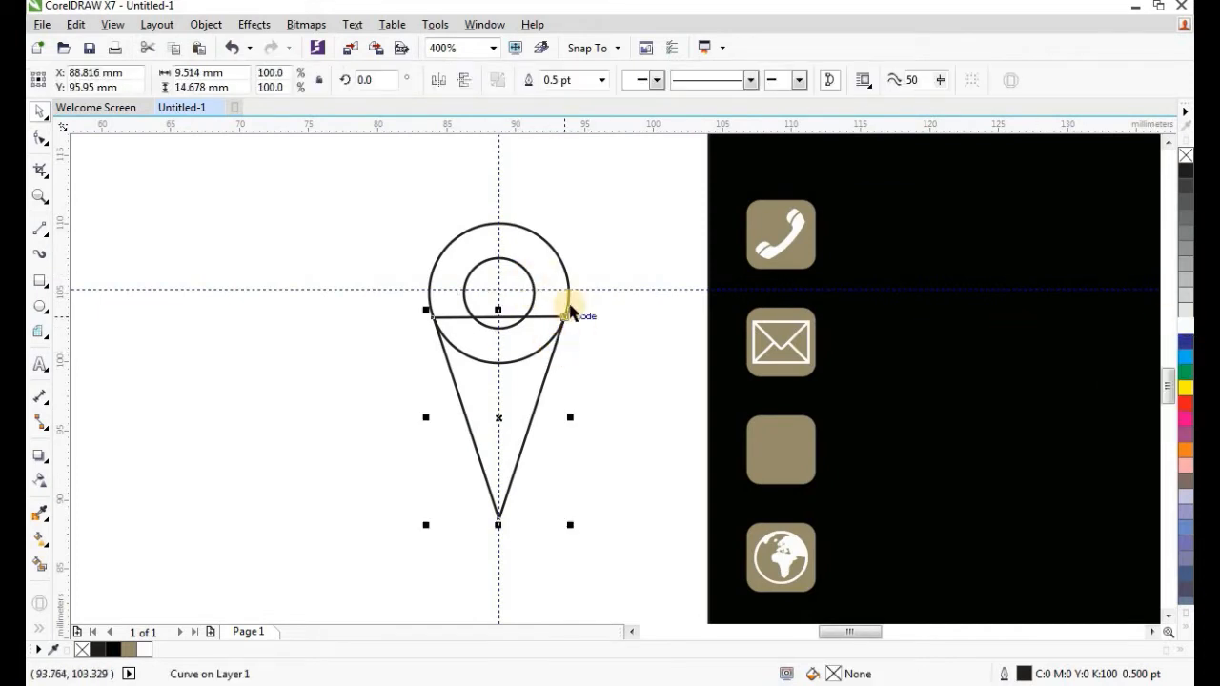
left_click(569, 295, "shift")
left_click(530, 79)
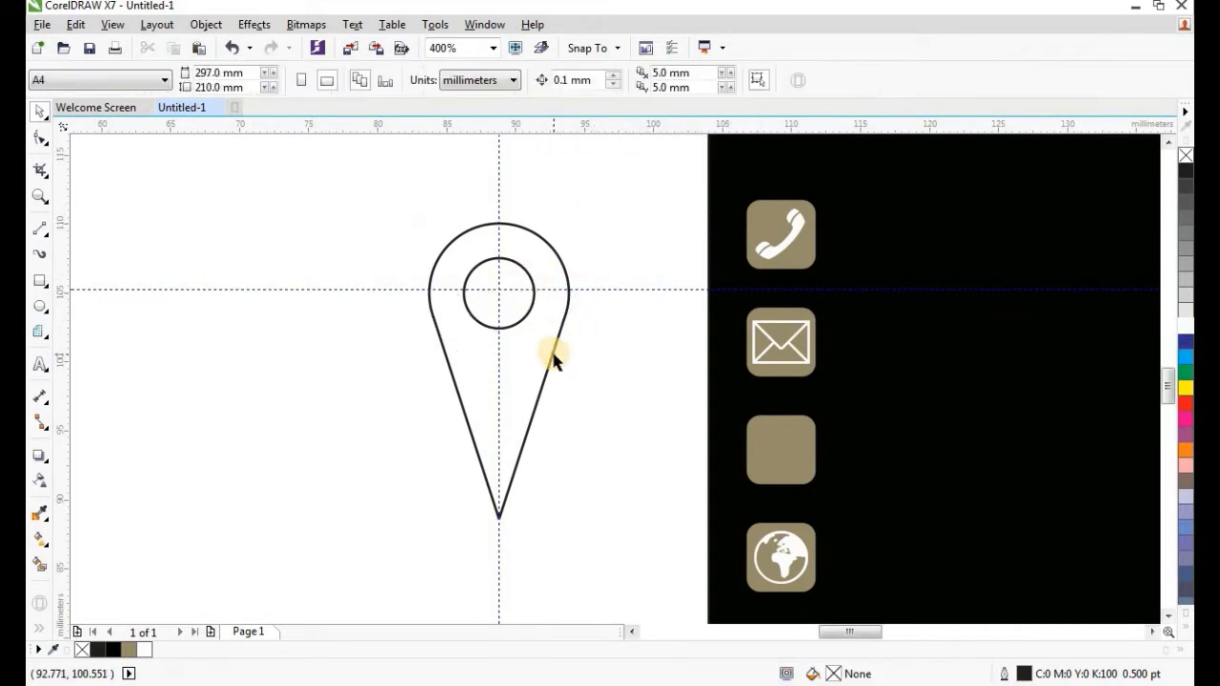
left_click(481, 24)
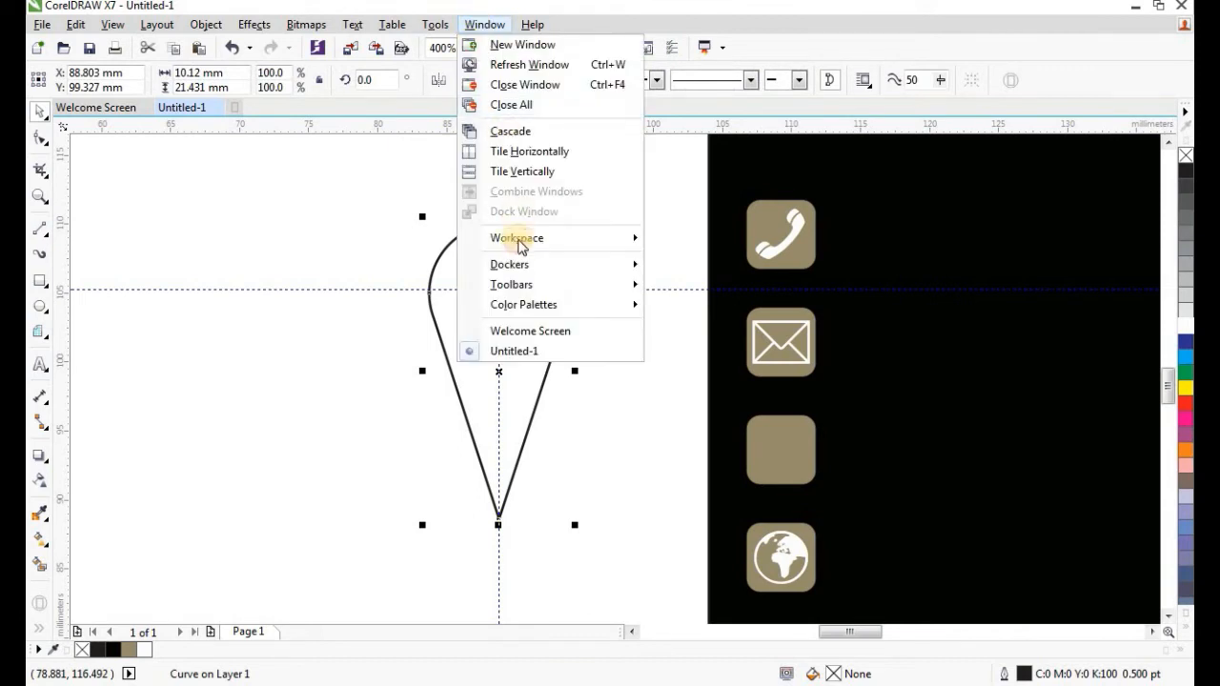
Apply a 0.5 mm fillet to the teardrop's corners, dismissing the short-edges warning.
mouse_move(524, 270)
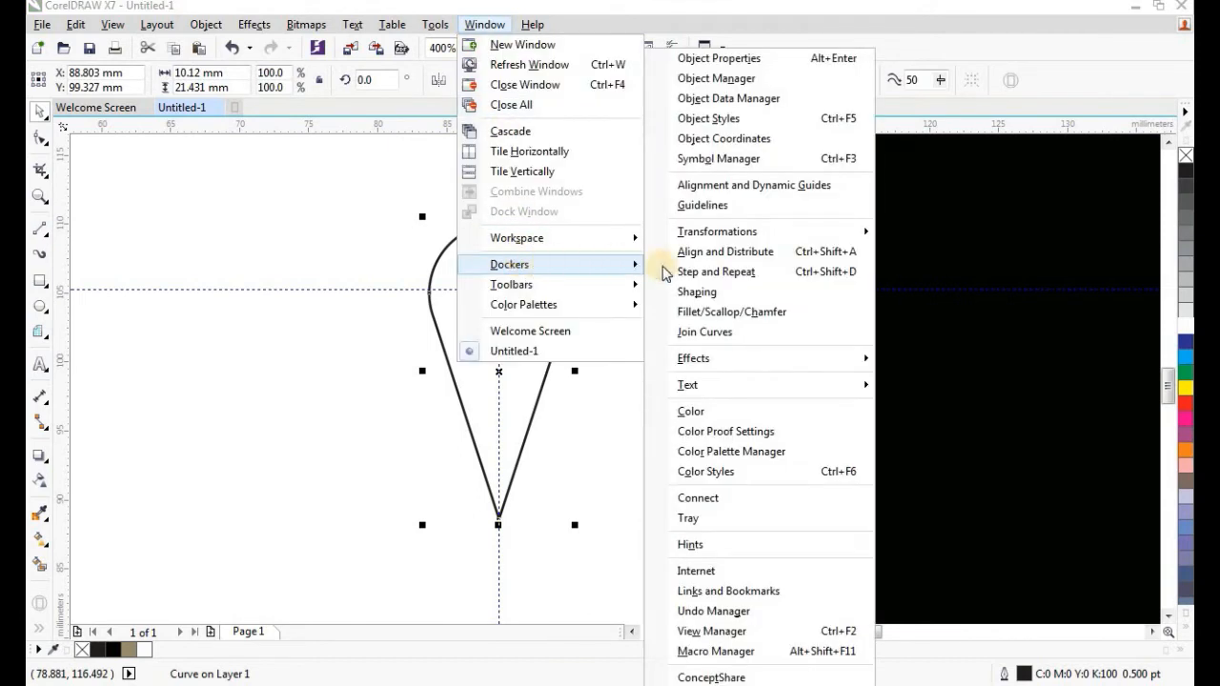
left_click(802, 314)
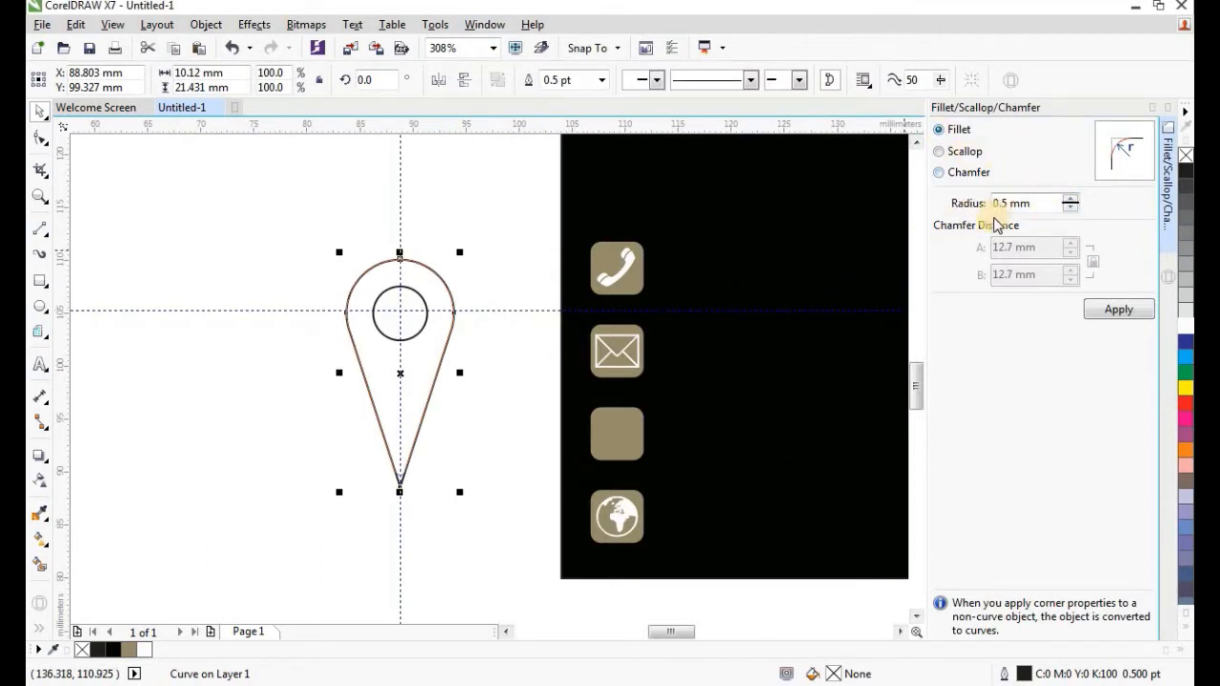
left_click(1120, 311)
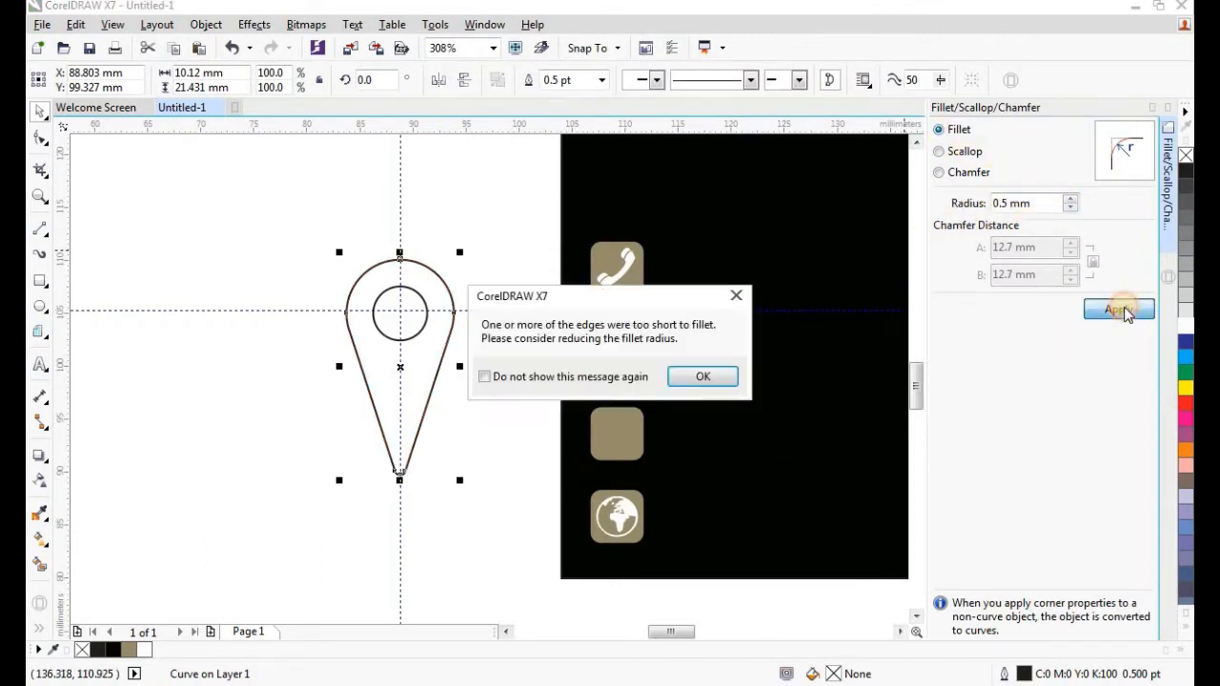
left_click(698, 377)
Pull the extra inner circle out of the teardrop and delete it.
left_click(426, 336)
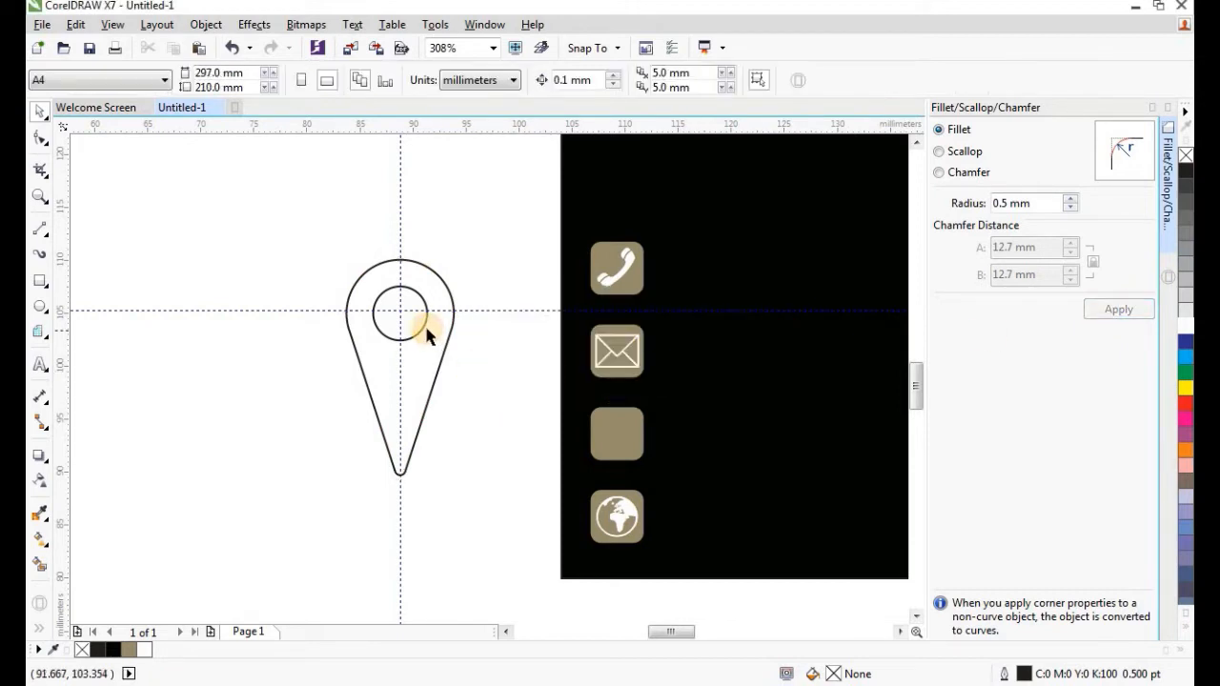
left_click(430, 333)
left_click(428, 309)
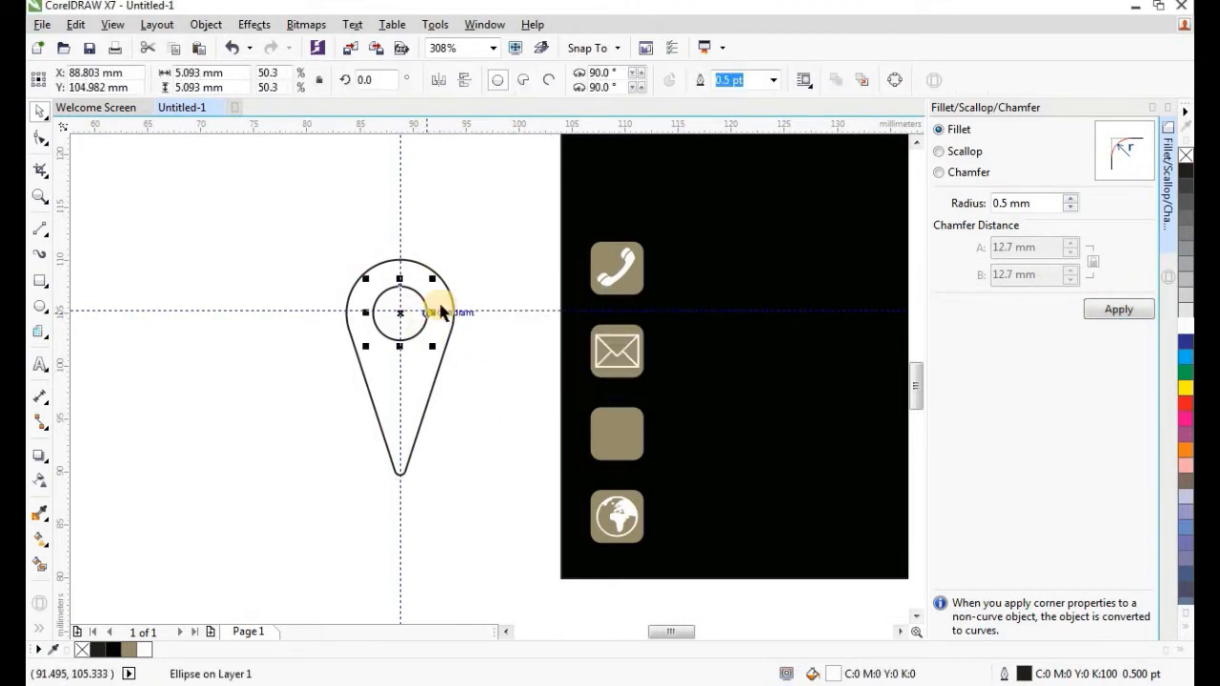
left_click(452, 309, "shift")
left_click(492, 204)
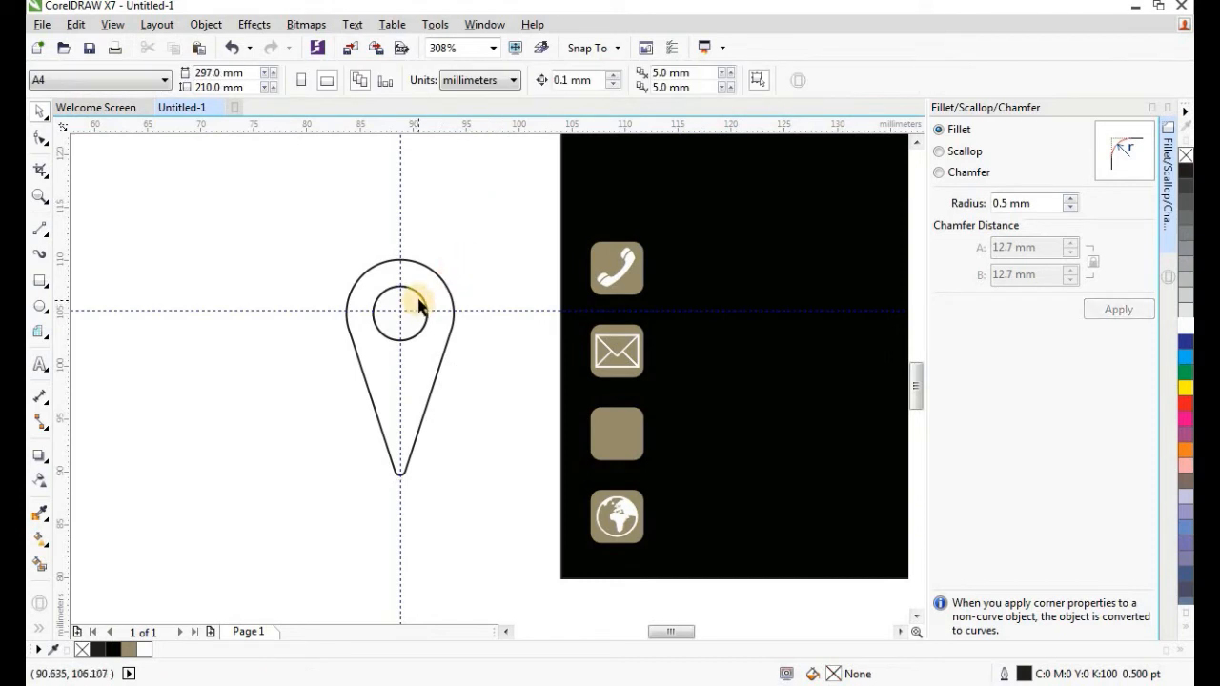
left_click_drag(416, 303, 196, 227)
right_click(201, 217)
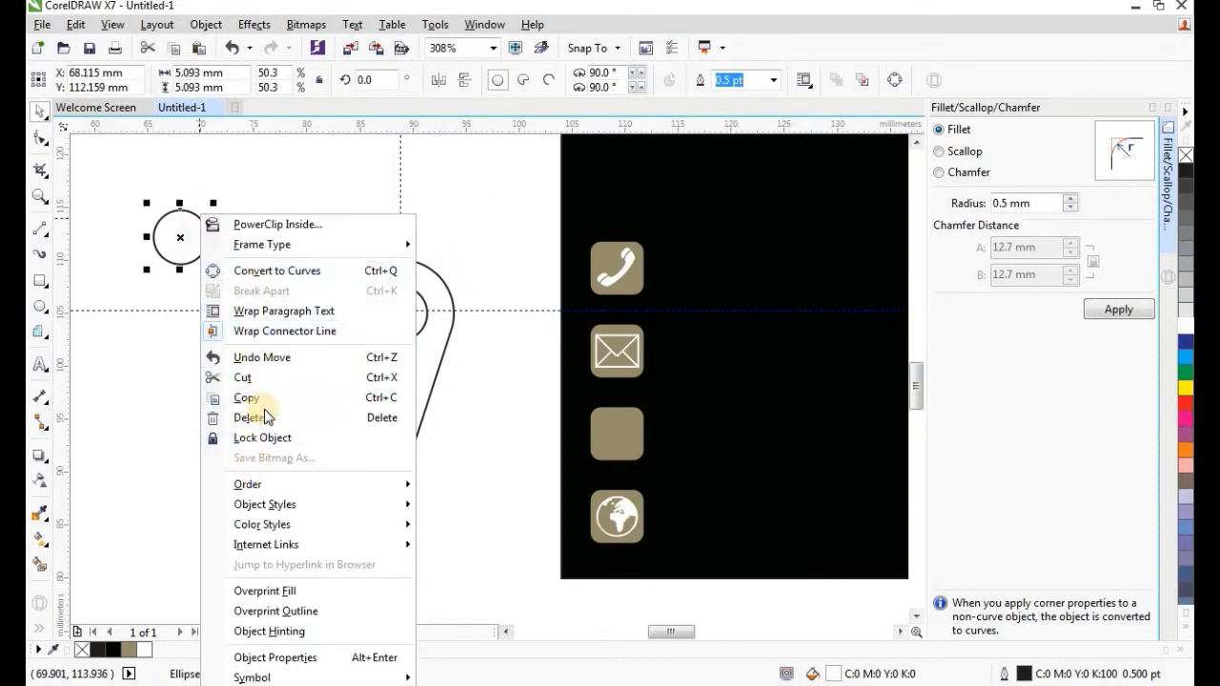
left_click(250, 418)
Fill the holed teardrop solid black.
left_click(427, 299)
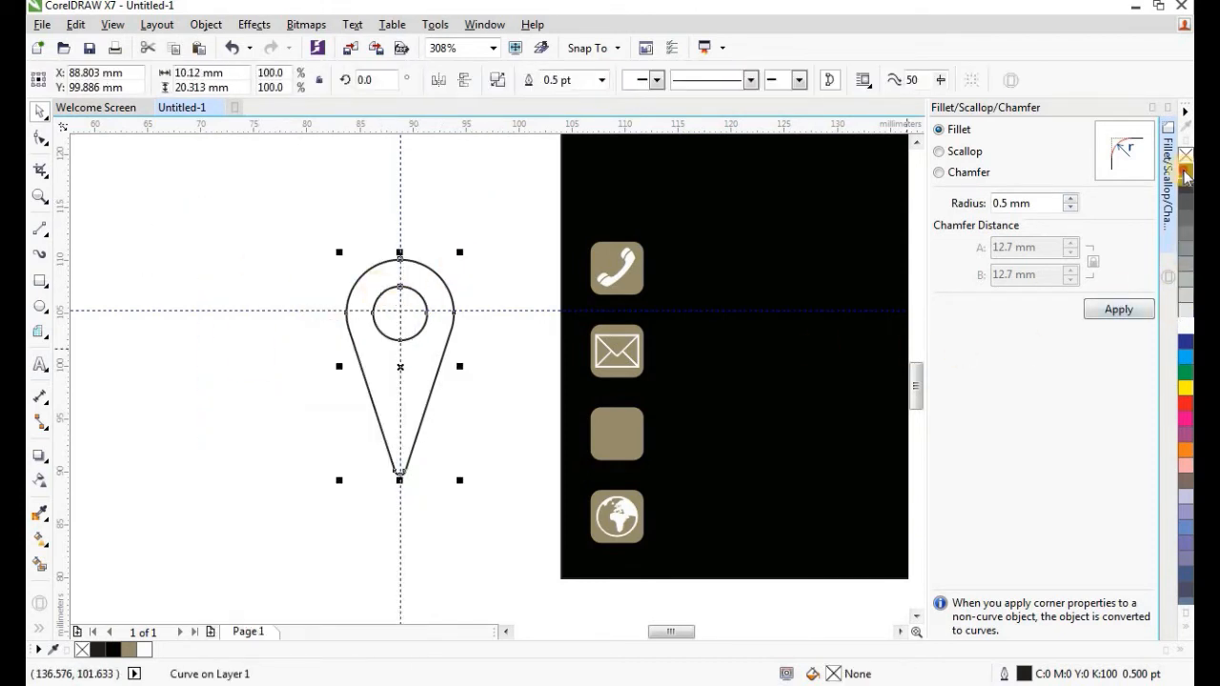
left_click(1185, 172)
left_click(606, 250)
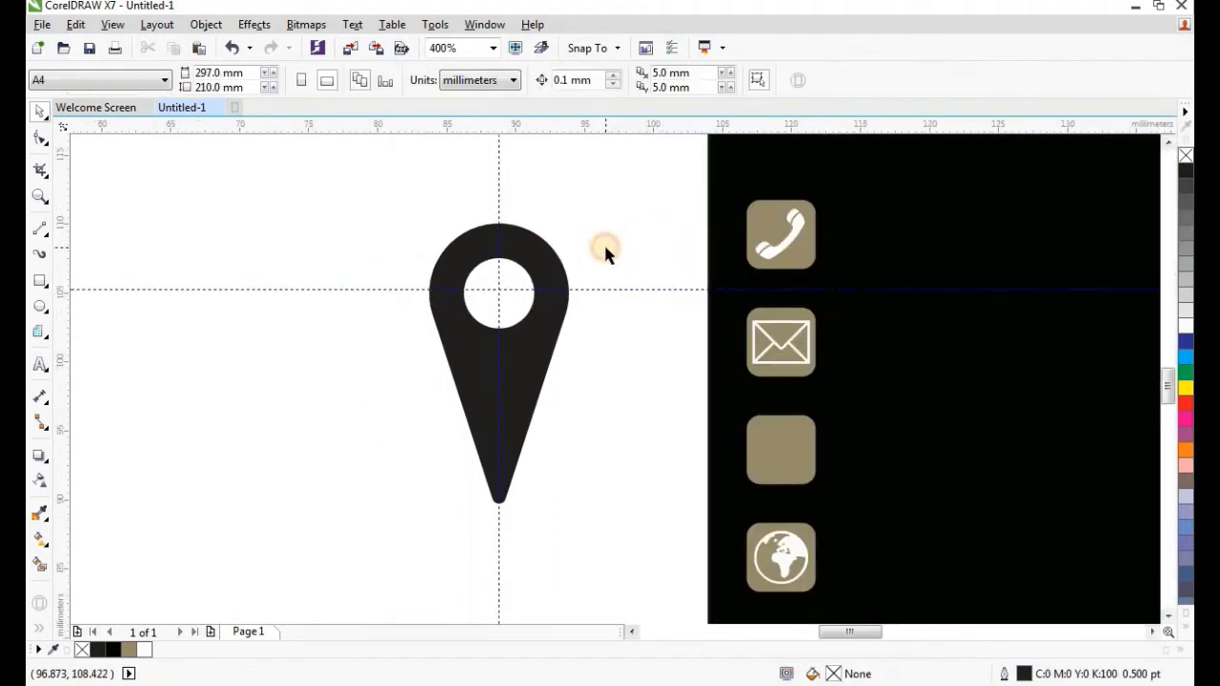
Draw a circle beside the pin with a smaller 9.525 mm circle inside it.
left_click(540, 240)
scroll(523, 346, "down", 2)
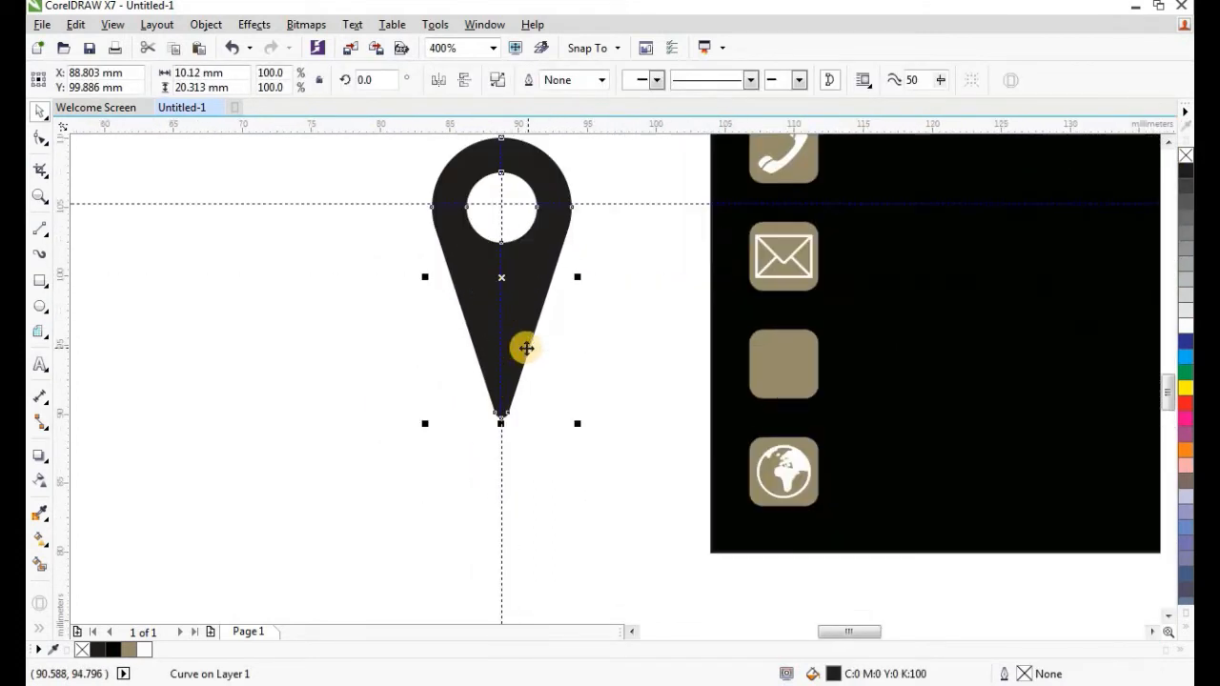
left_click(41, 308)
left_click_drag(229, 290, 392, 454)
left_click_drag(401, 282, 367, 324)
left_click_drag(318, 372, 310, 337)
left_click_drag(370, 393, 385, 409)
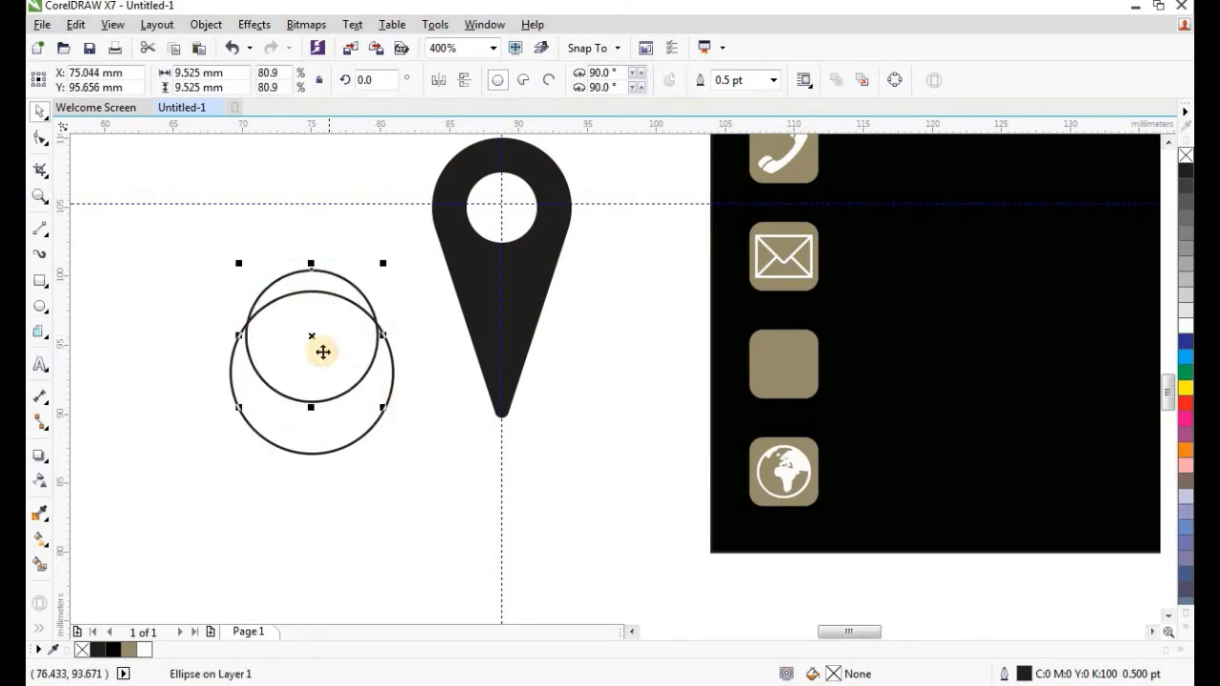
left_click_drag(312, 336, 219, 254)
Cut the inner circle from the outer one, delete the leftover, and fill the crescent black.
left_click(393, 381, "shift")
left_click(604, 83)
key("Escape")
right_click(219, 254)
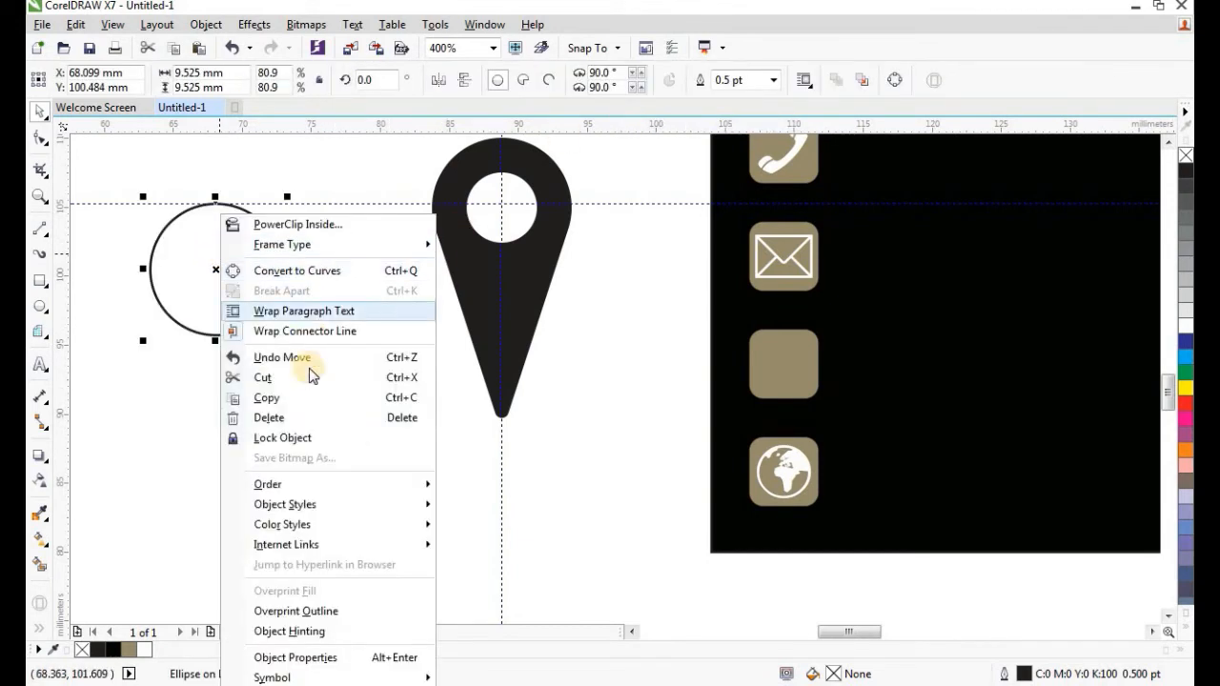
left_click(295, 417)
left_click(283, 415)
left_click(1185, 172)
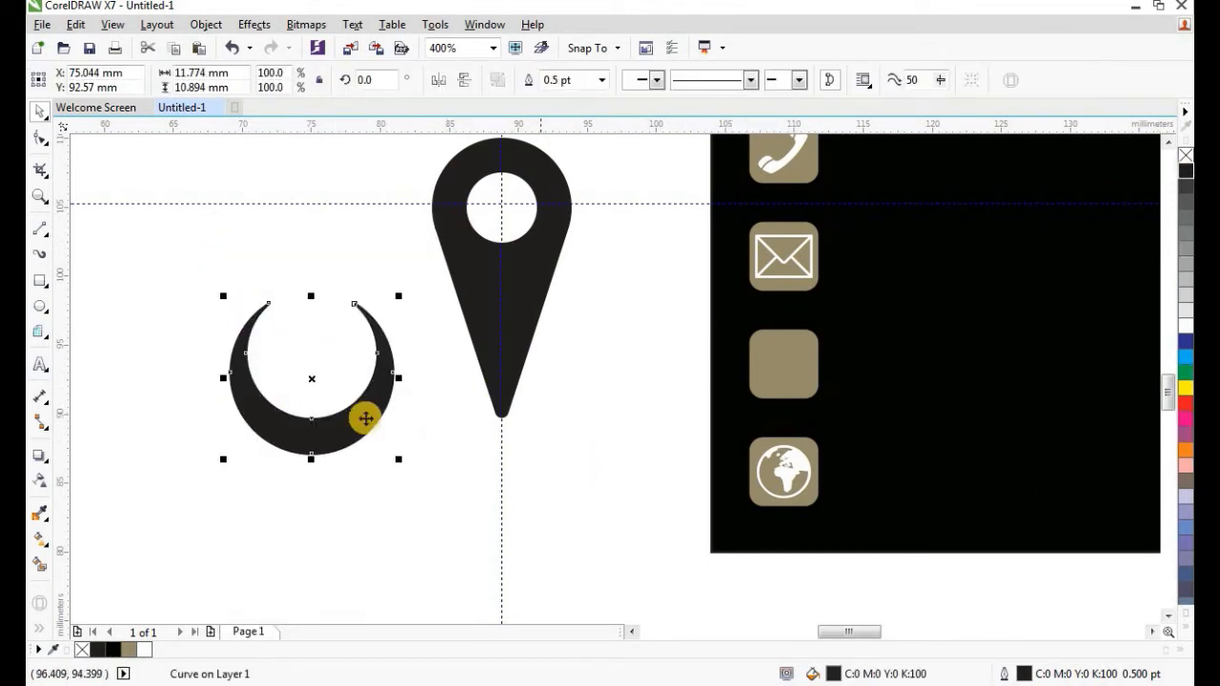
Flatten and shrink the crescent beneath the pin's tip, then select pin and crescent together.
left_click_drag(309, 461, 499, 425)
mouse_move(588, 468)
left_mouse_down()
mouse_move(565, 454)
mouse_move(585, 469)
left_mouse_up()
left_click(565, 455)
left_click(515, 345)
left_click(567, 389)
left_click(555, 413)
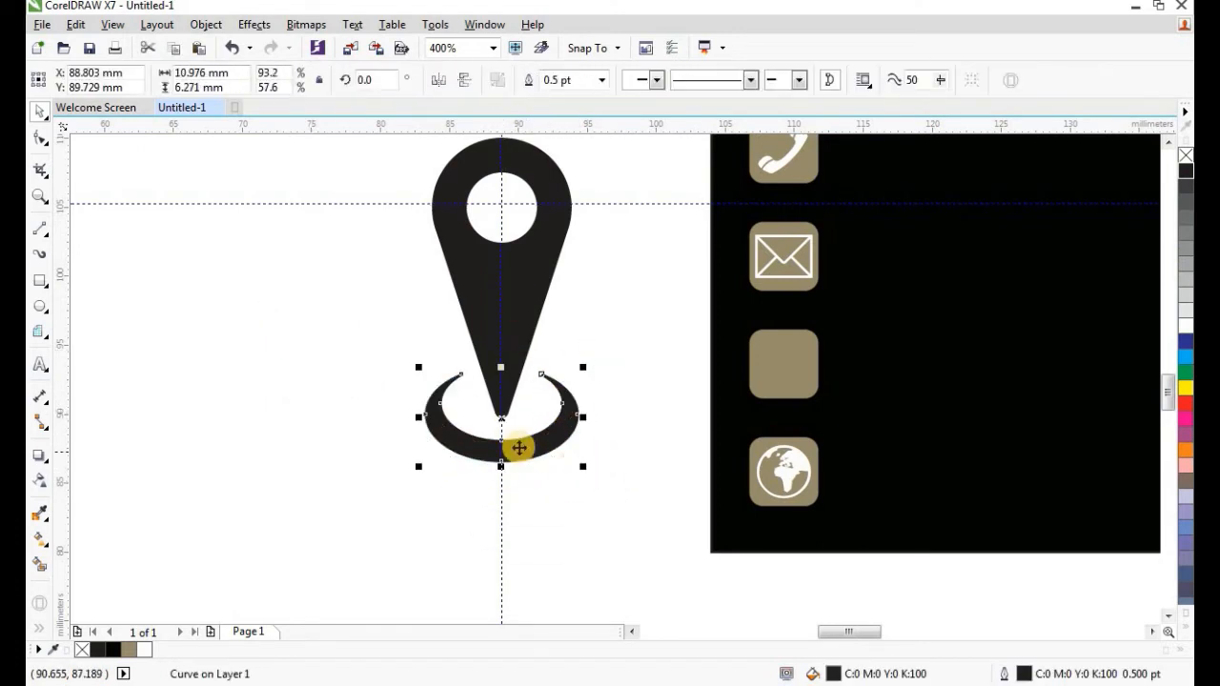
scroll(519, 448, "down", 1)
left_click(421, 261)
left_click_drag(421, 267, 577, 509)
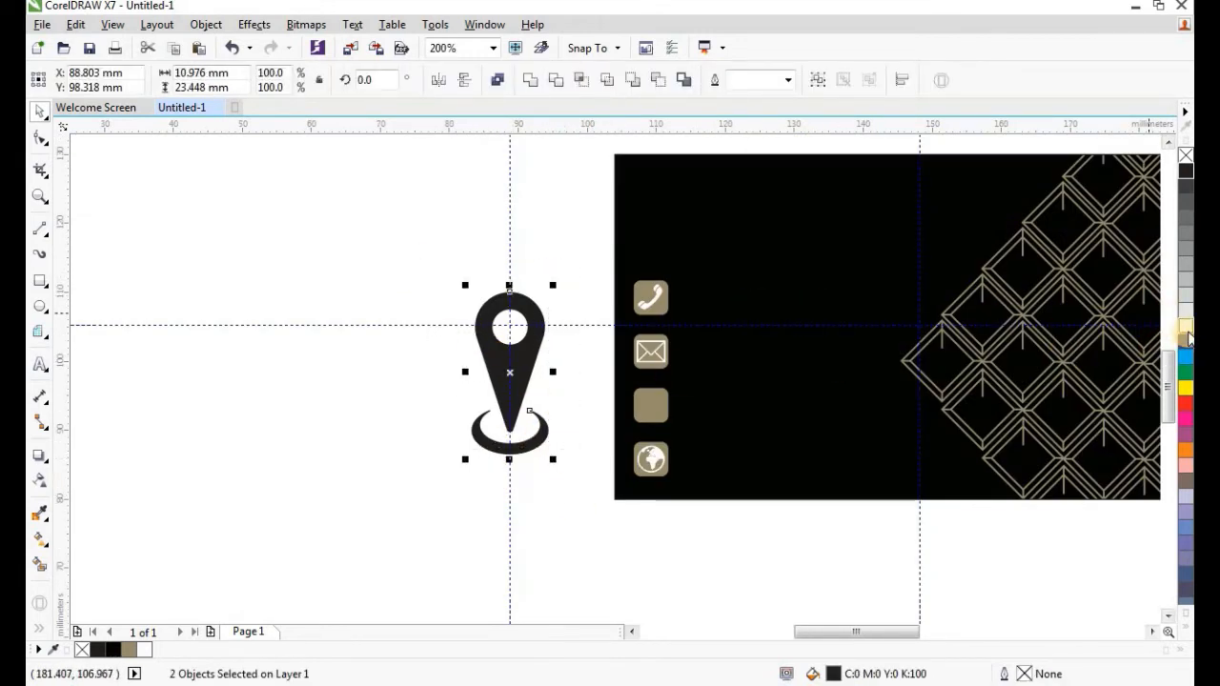
Fill the pin and crescent white, move them onto the card and shrink them down.
left_click(1186, 338)
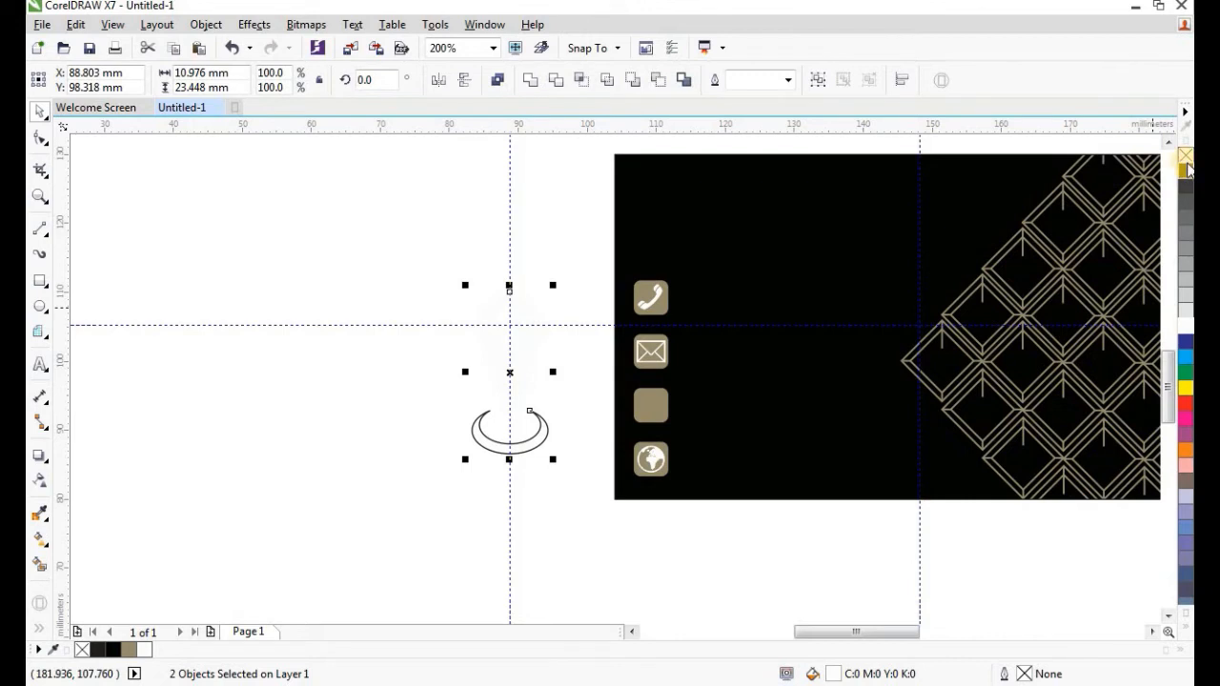
left_click_drag(514, 370, 798, 351)
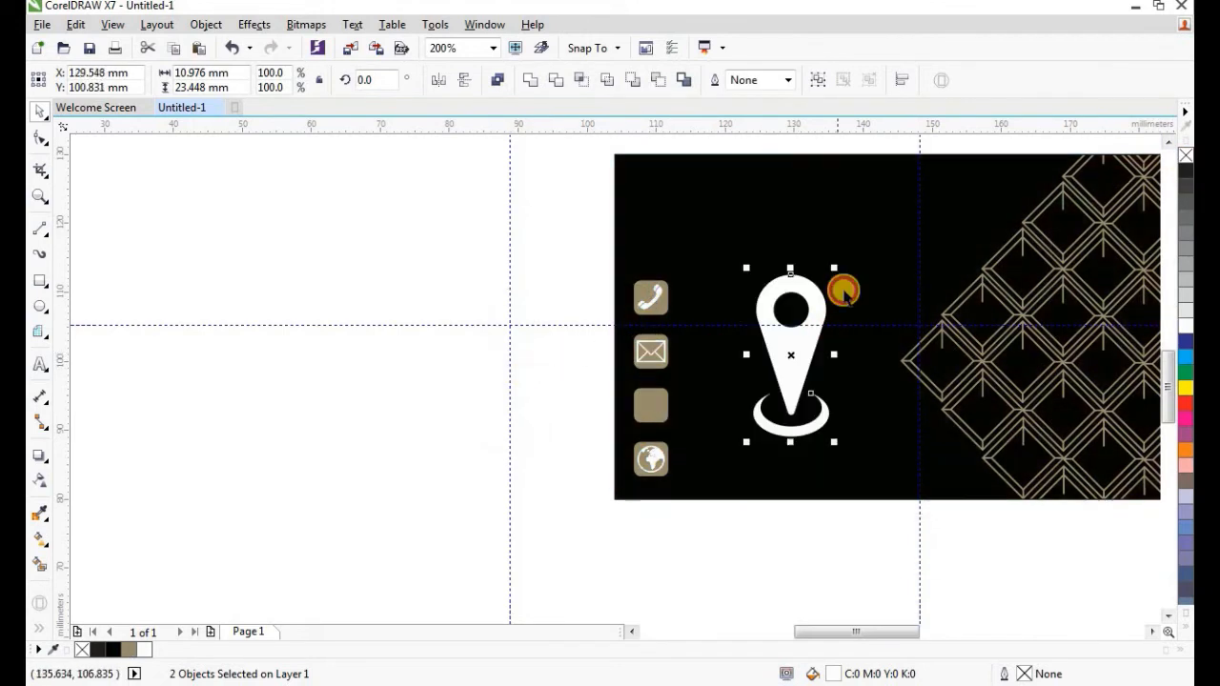
left_click_drag(834, 267, 658, 401)
Fine-tune the pin's size and centre it in the third tan square.
scroll(652, 409, "up", 2)
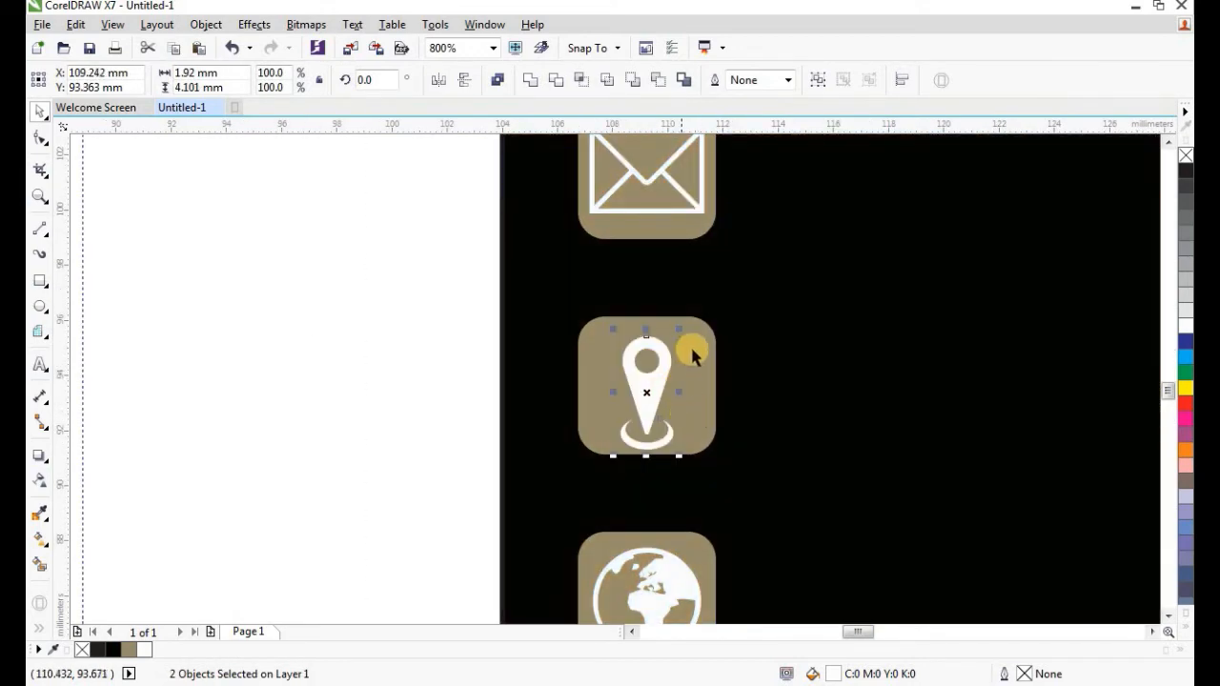
left_click_drag(677, 326, 691, 318)
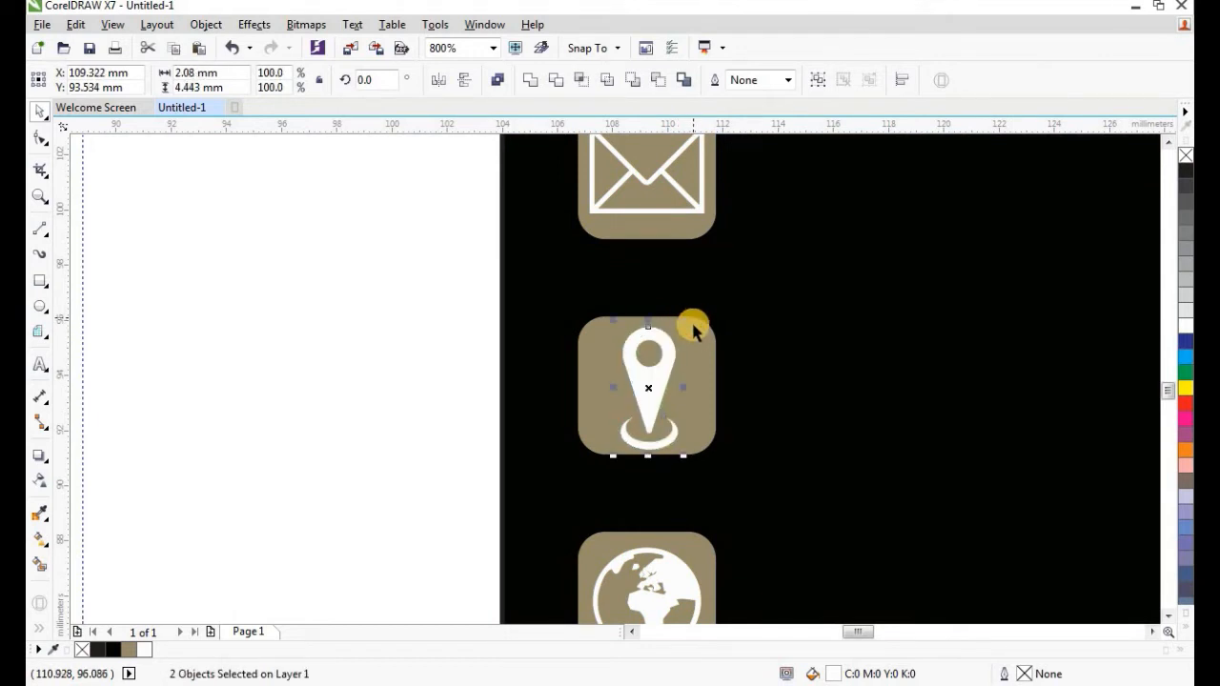
scroll(644, 378, "up", 1)
left_click_drag(644, 378, 644, 377)
scroll(644, 378, "down", 1)
left_click(394, 313)
scroll(702, 315, "down", 3)
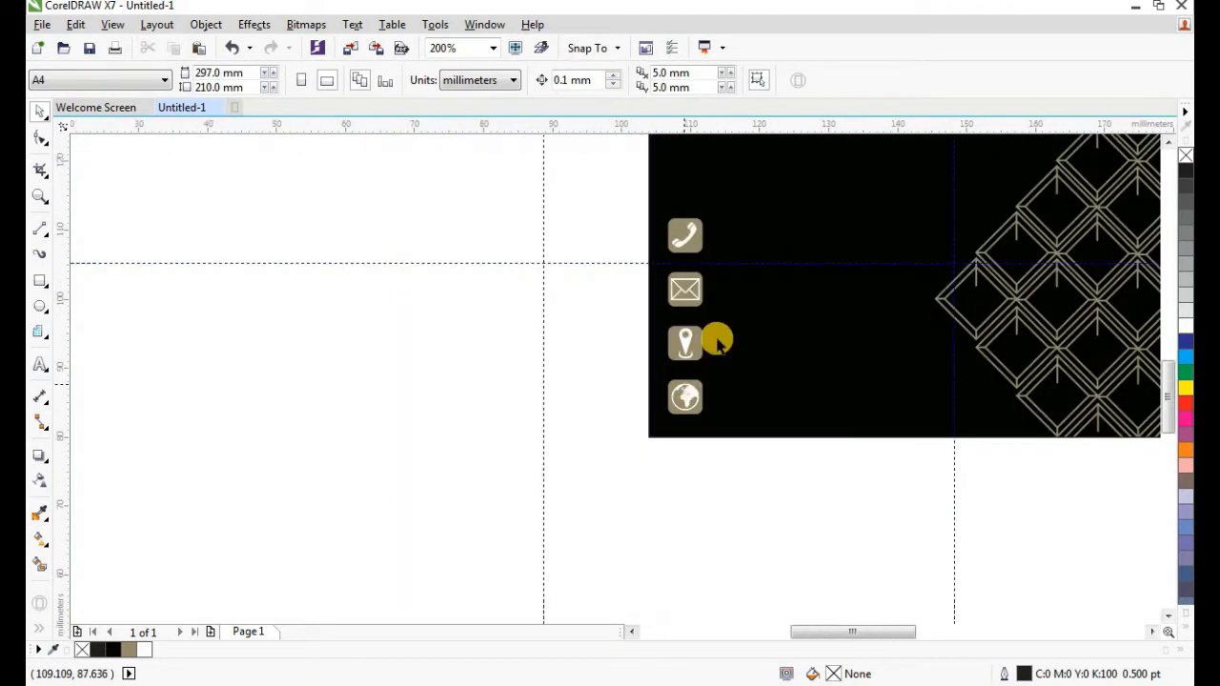
scroll(706, 335, "up", 1)
scroll(713, 286, "down", 1)
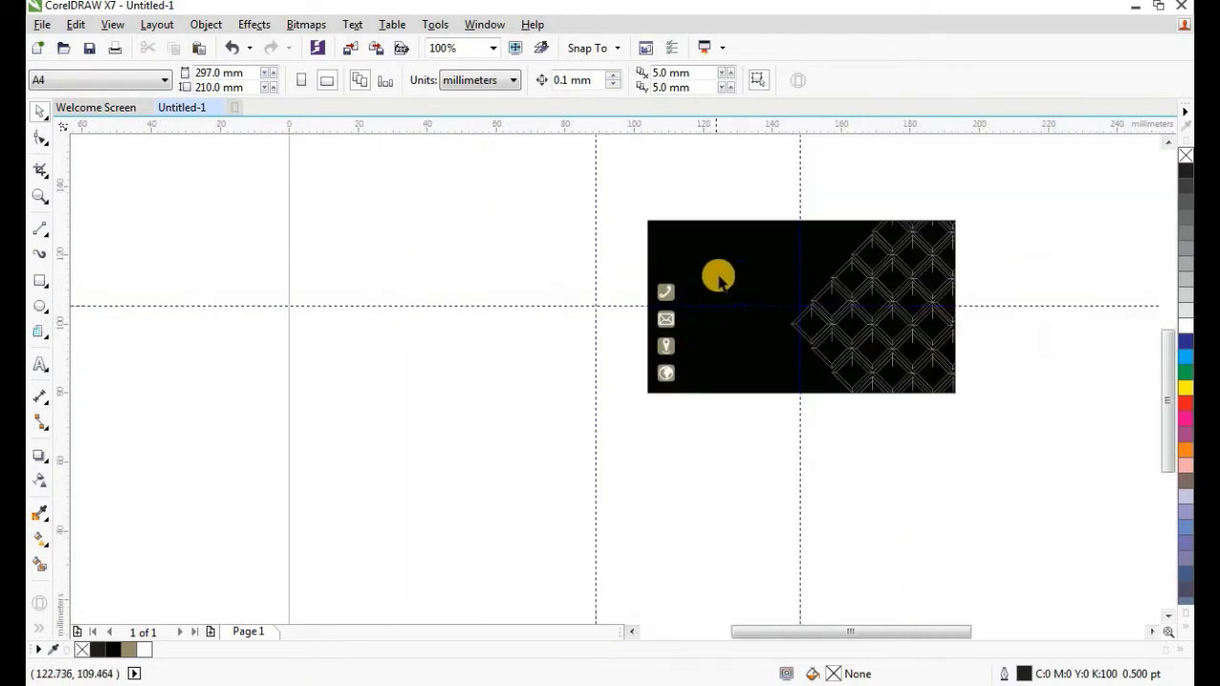
scroll(706, 280, "up", 1)
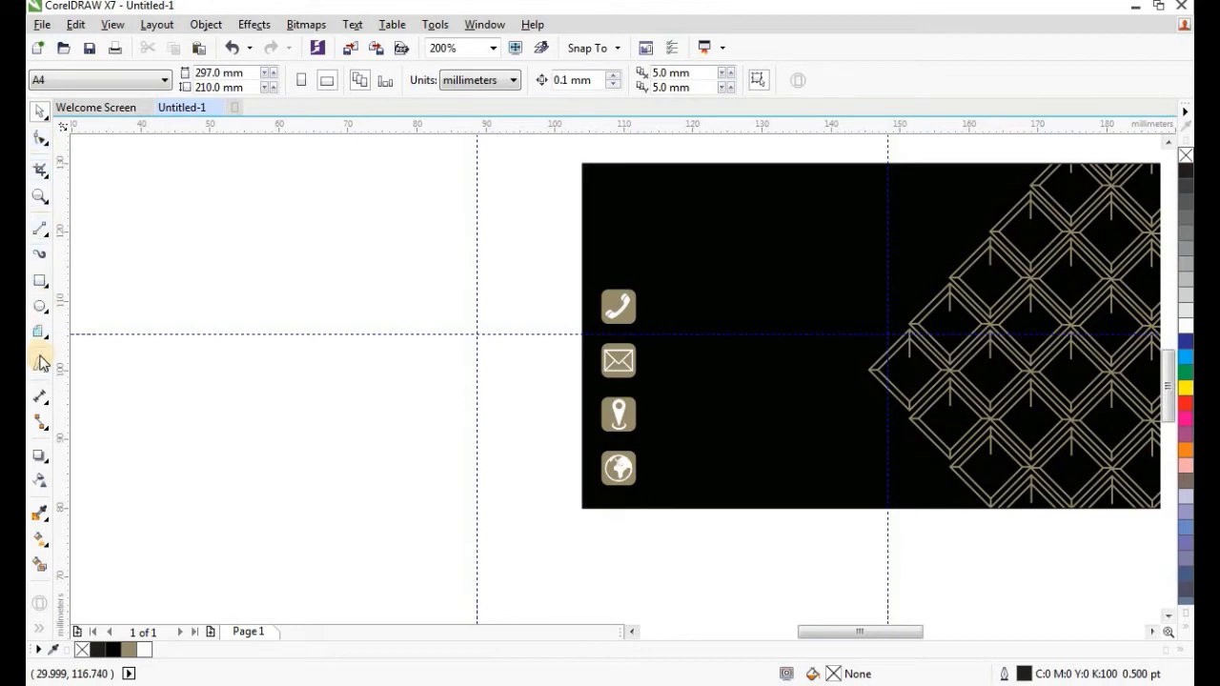
left_click(154, 233)
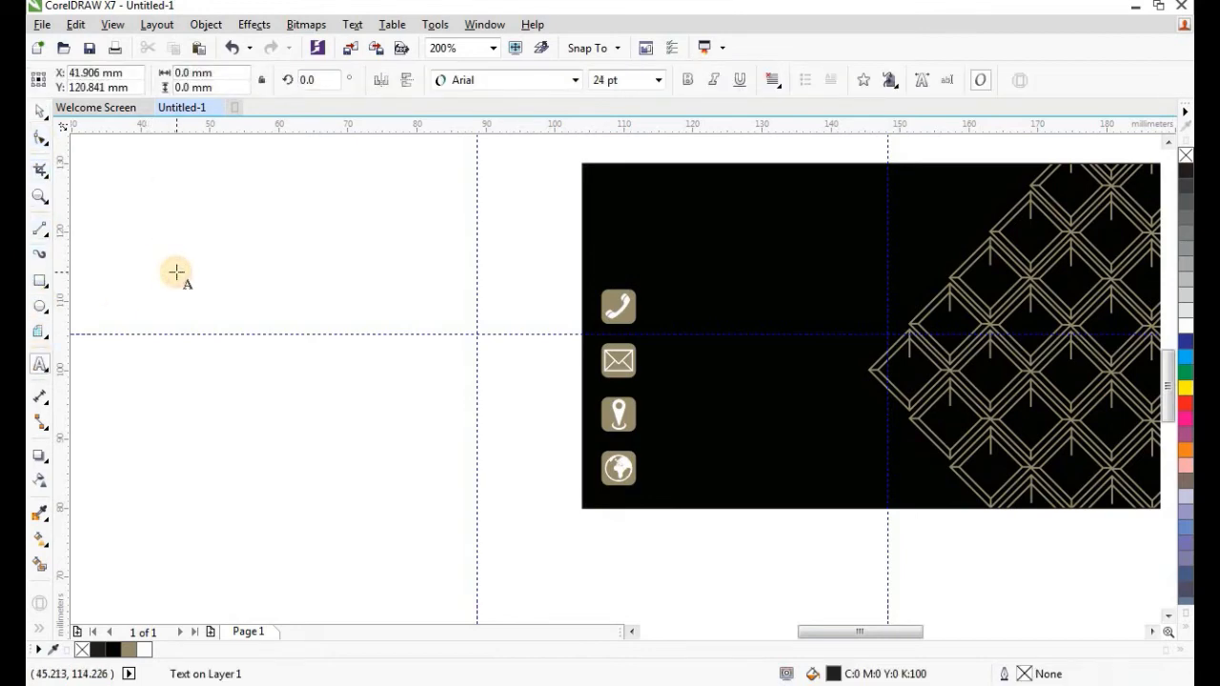
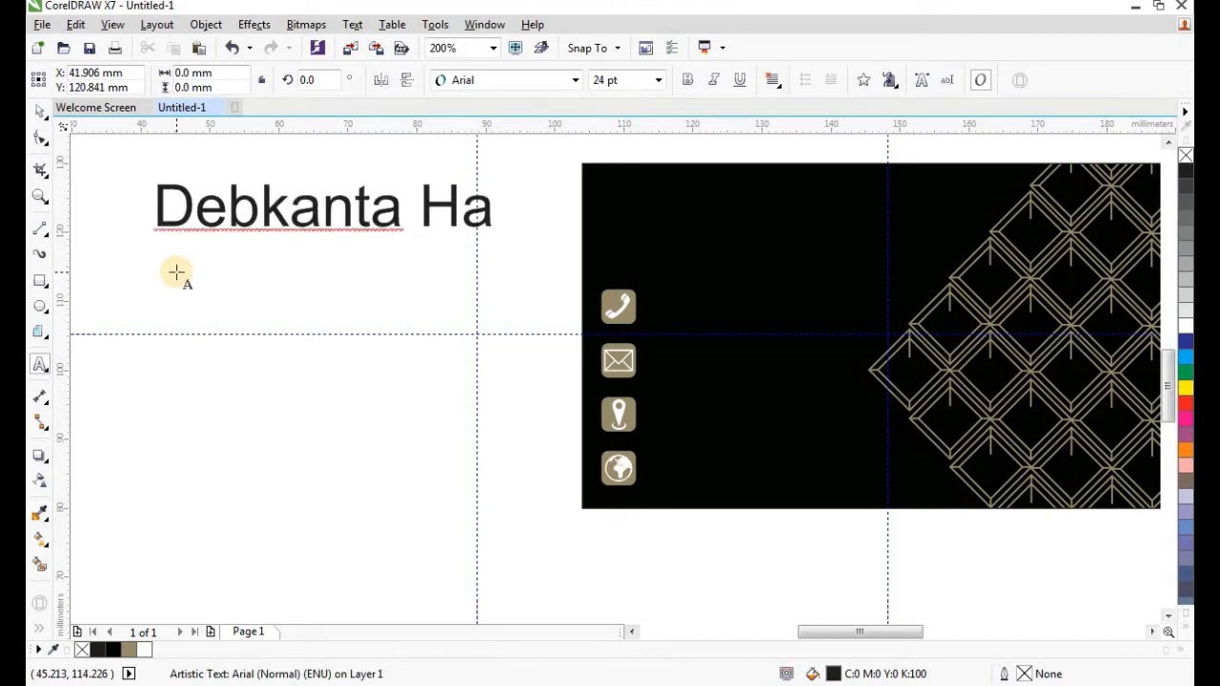
Type the cardholder's full name as a text line left of the card.
left_click(42, 112)
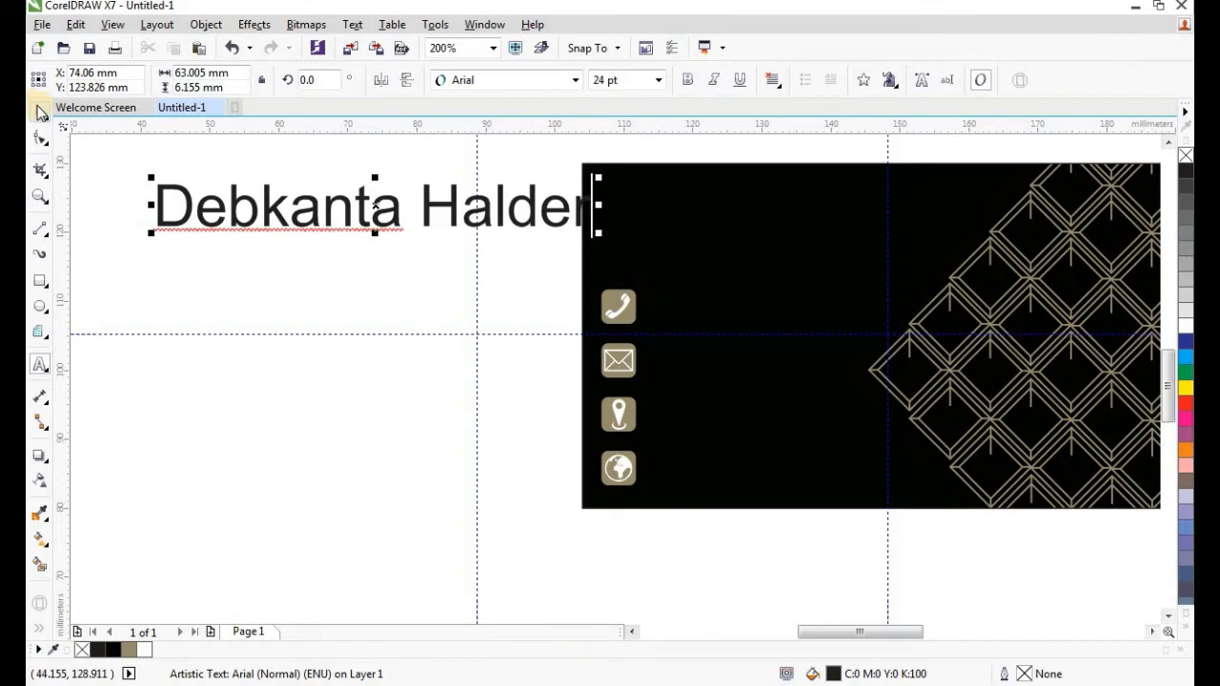
left_click_drag(376, 210, 317, 216)
Set the name to bold-italic 12 pt Times New Roman.
left_click(467, 80)
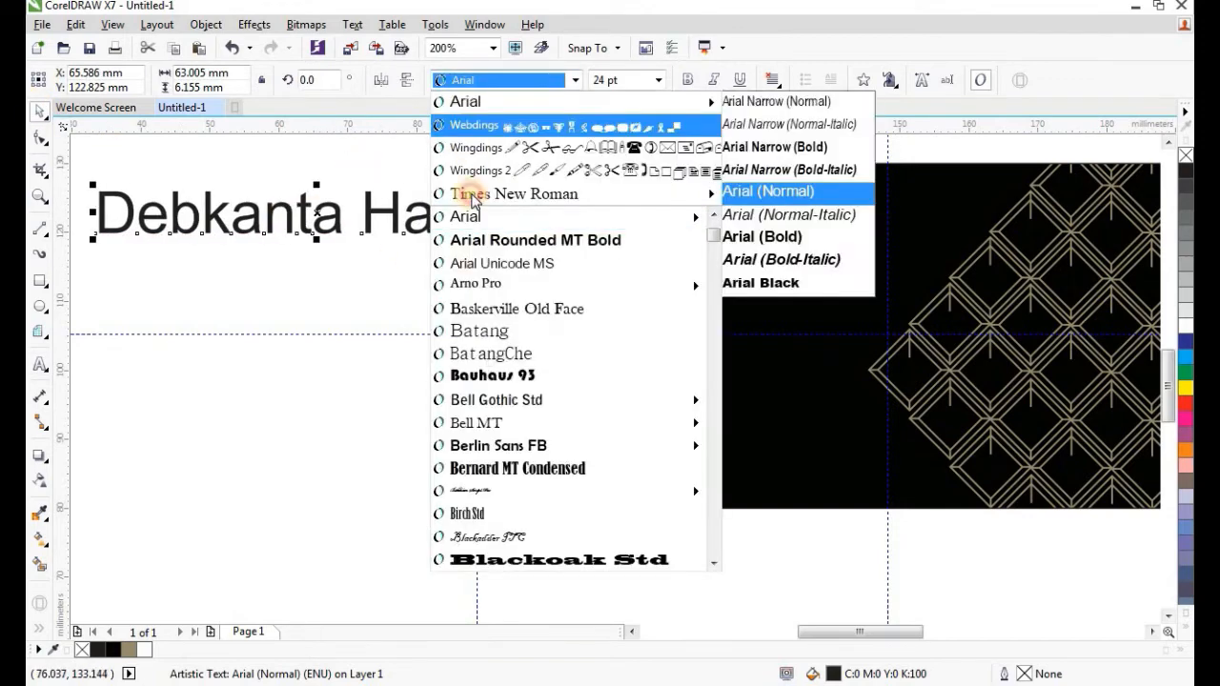
scroll(534, 381, "down", 20)
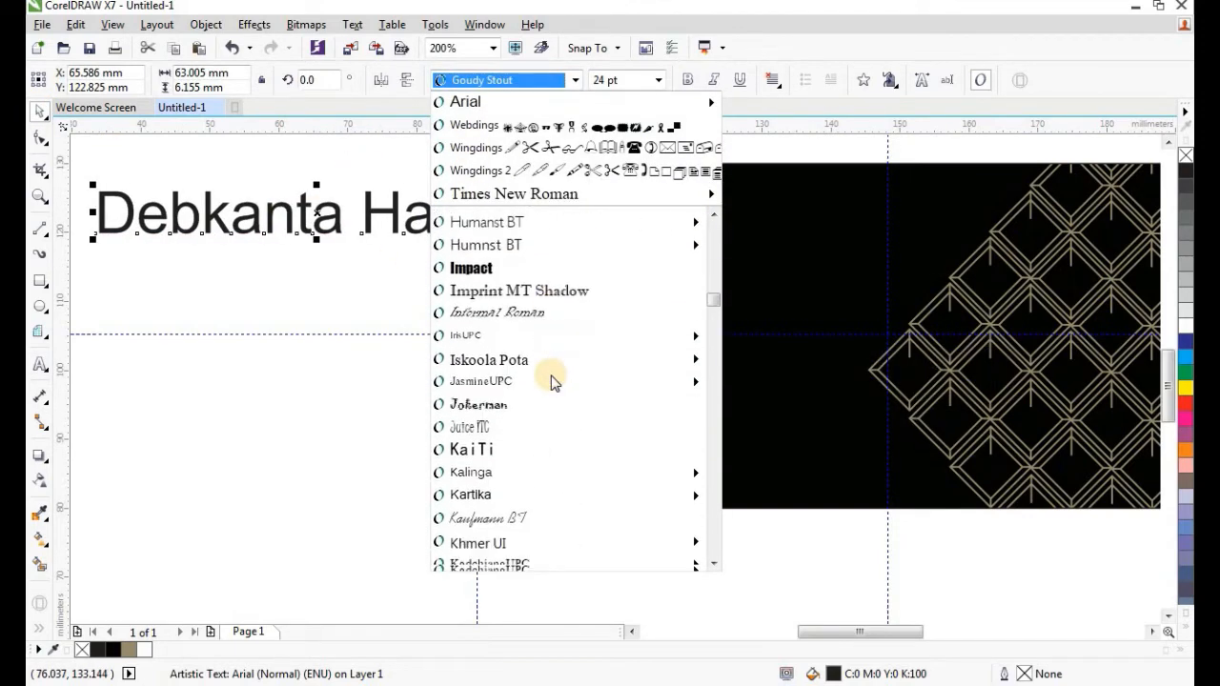
scroll(563, 378, "down", 8)
left_click_drag(713, 335, 721, 549)
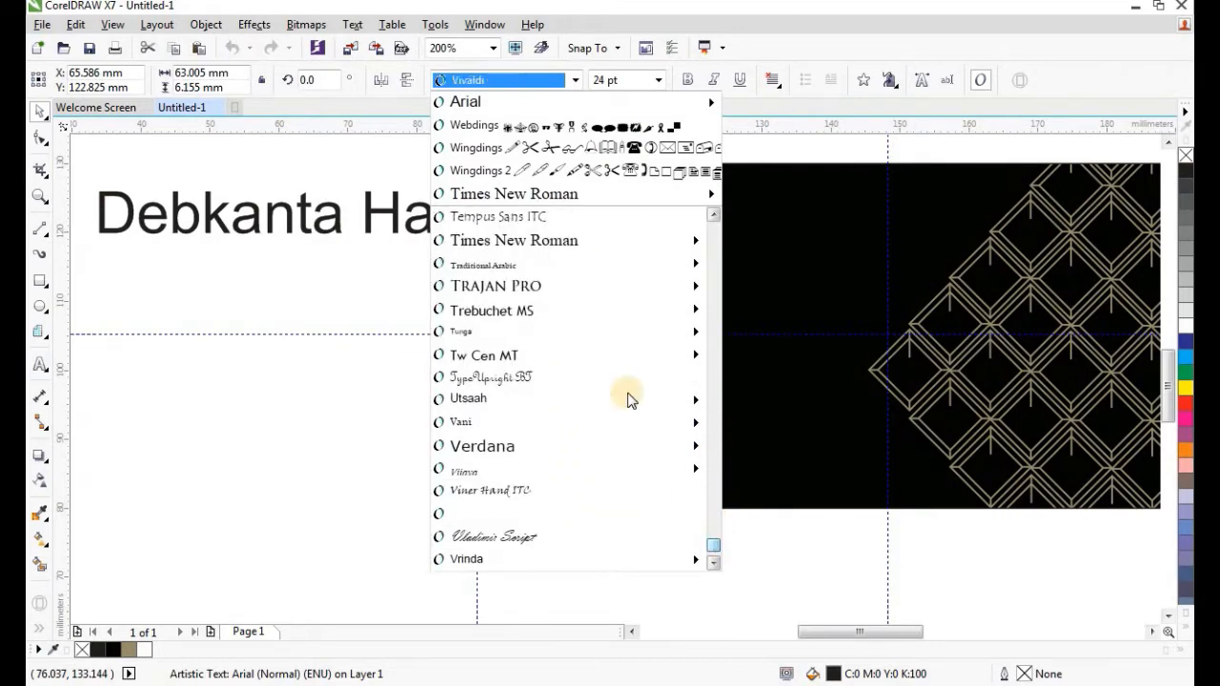
left_click(568, 243)
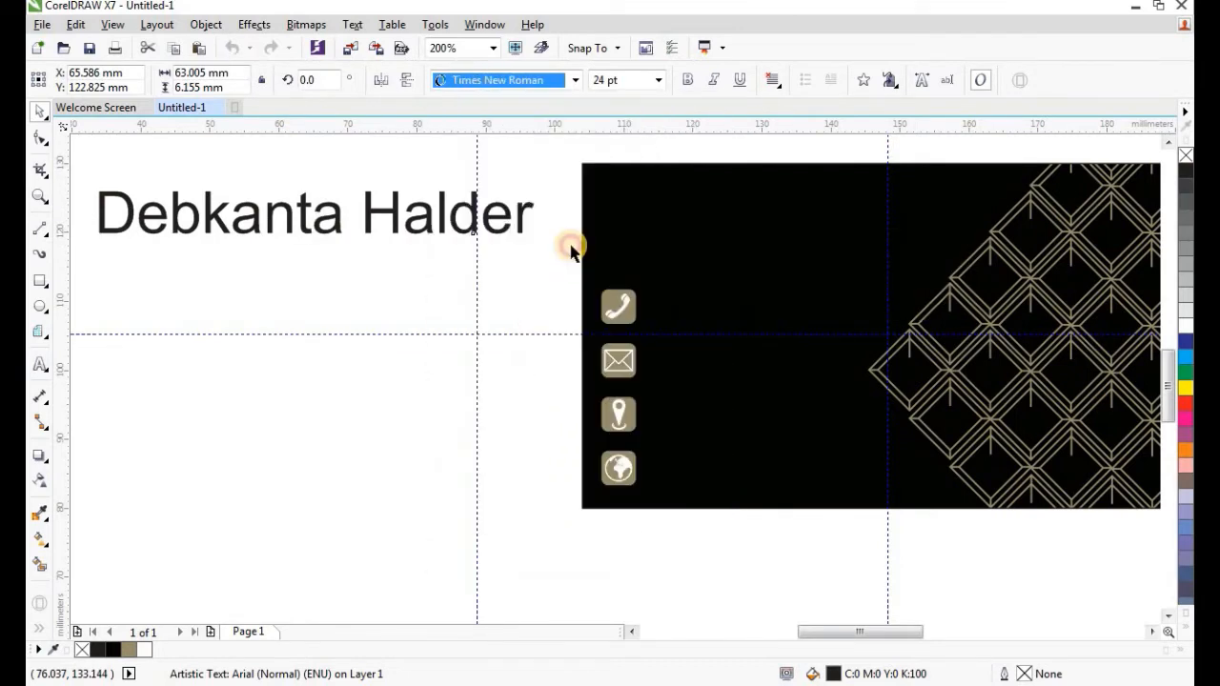
left_click(630, 82)
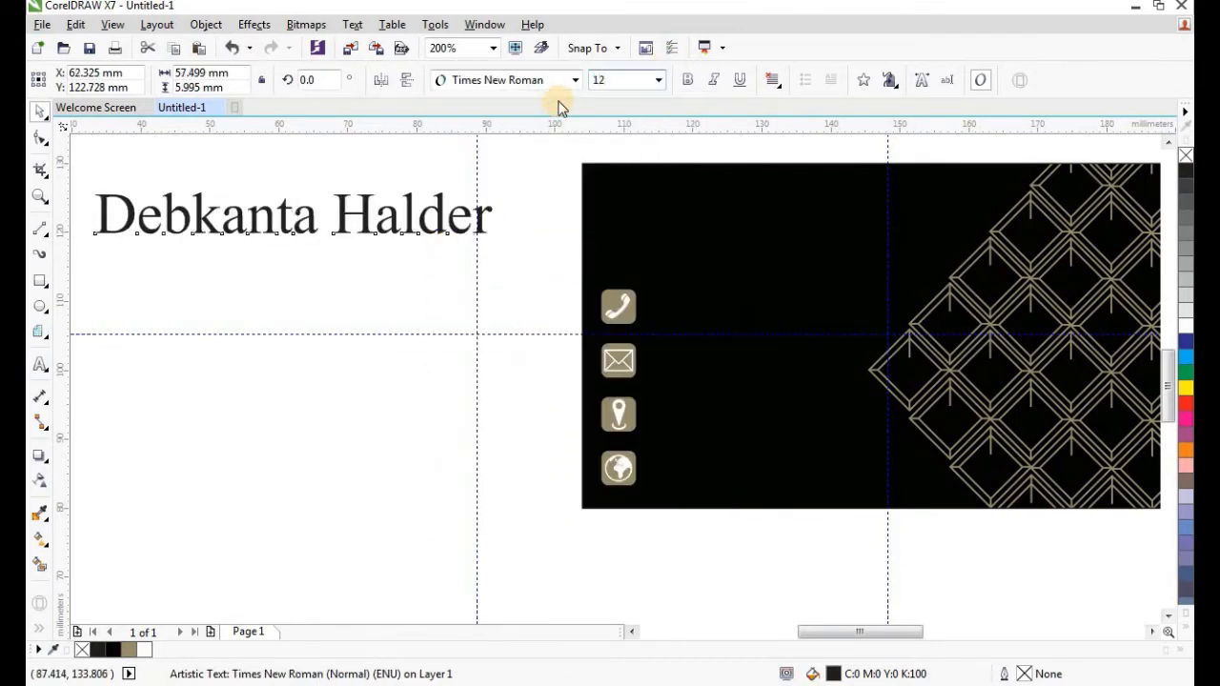
key("Return")
left_click(688, 82)
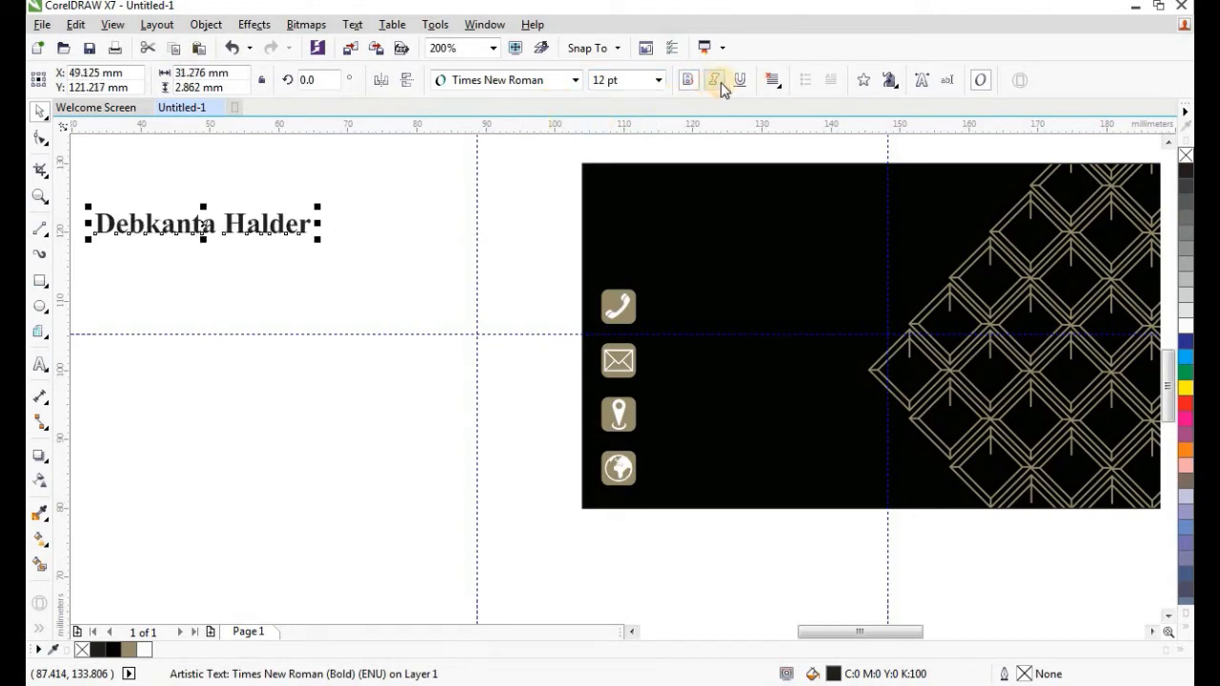
left_click(714, 82)
Place the name at the card's top-left, aligned to a guide on the icon column.
left_click_drag(196, 223, 704, 195)
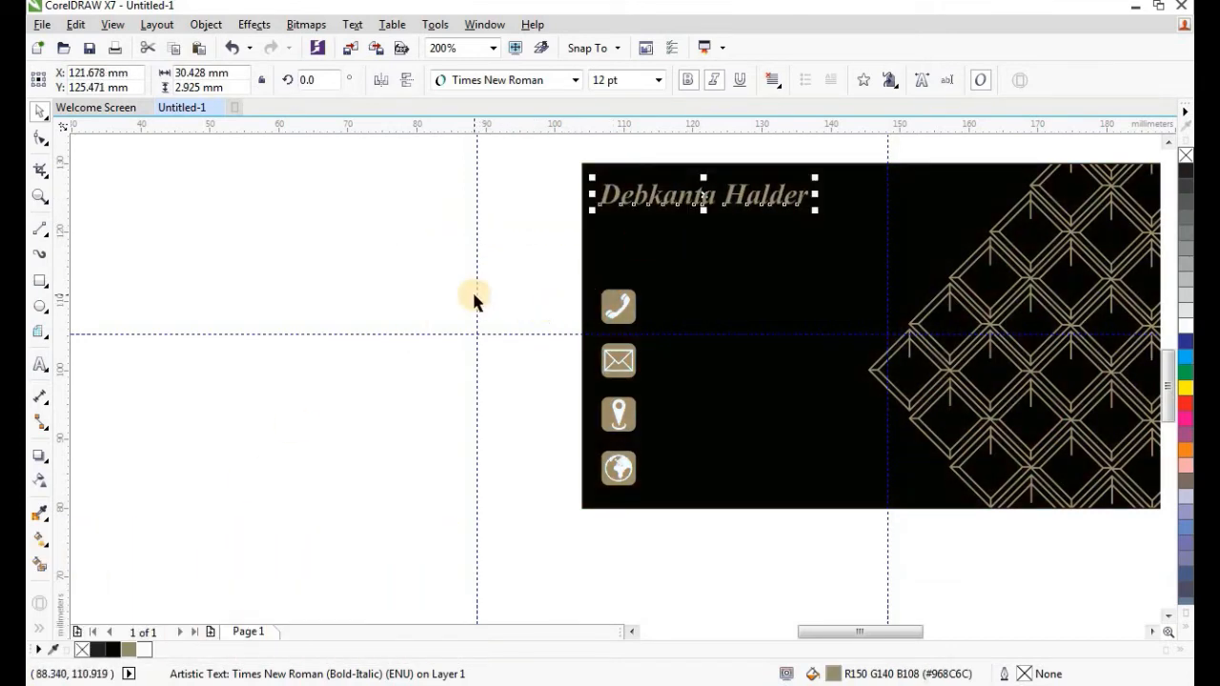
left_click_drag(475, 295, 601, 305)
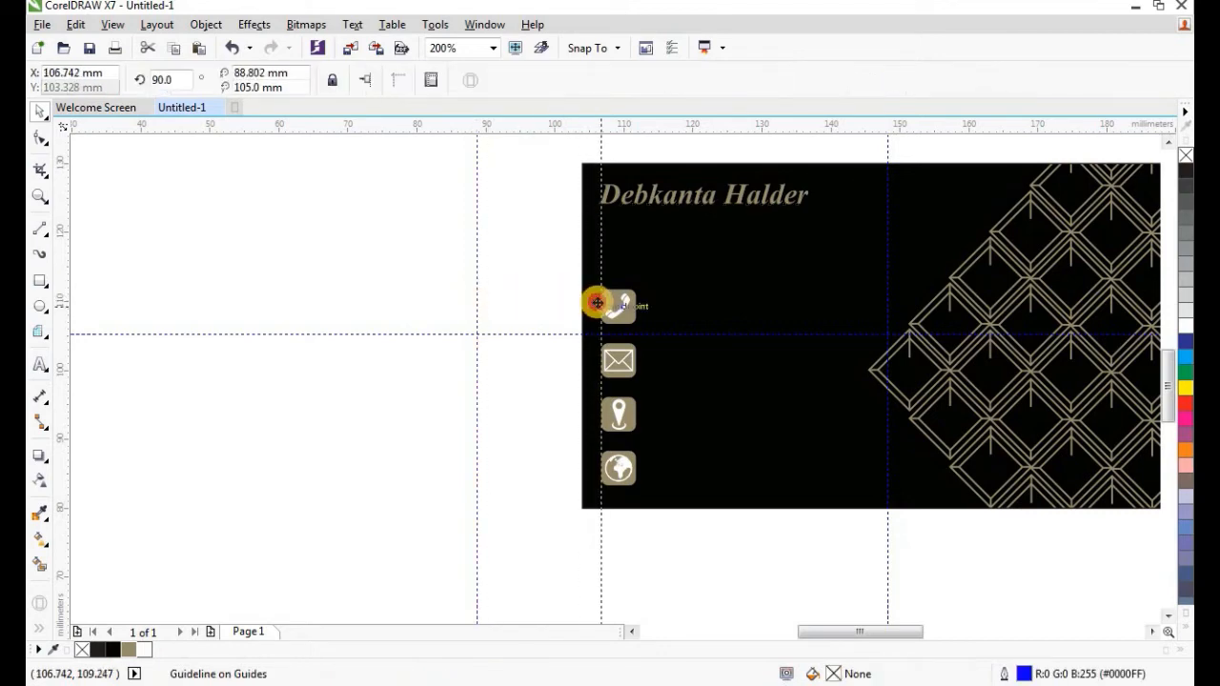
left_click(621, 197)
scroll(648, 157, "up", 2)
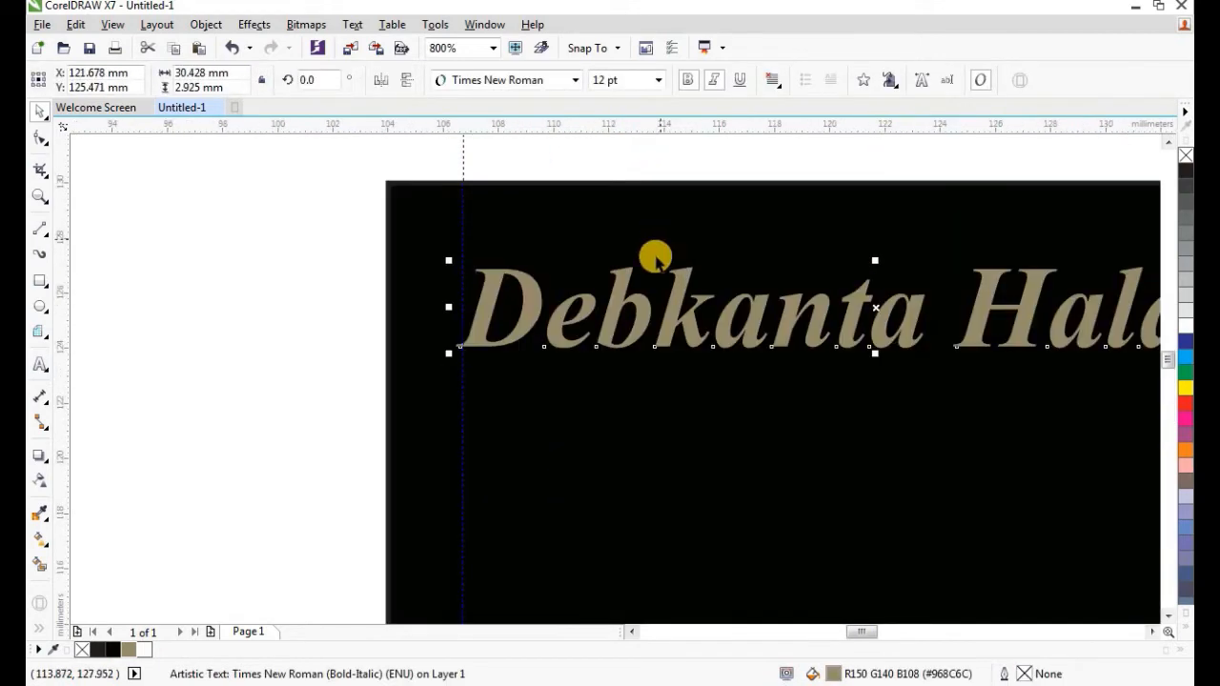
left_click_drag(632, 299, 632, 290)
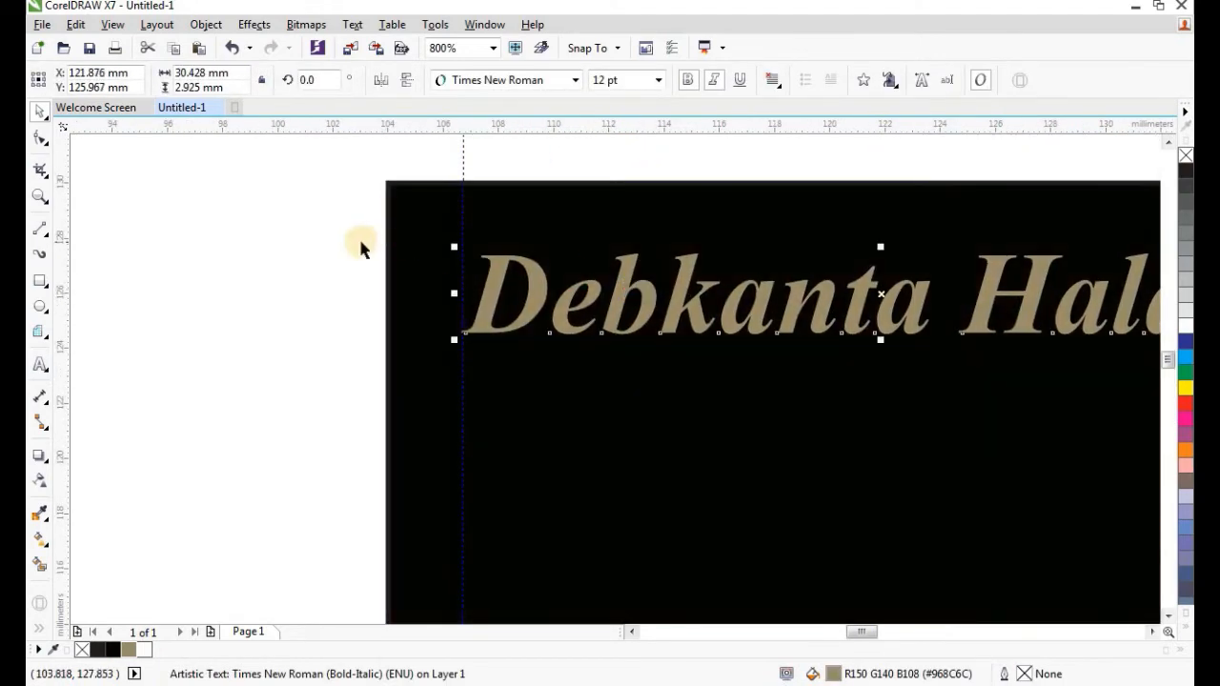
scroll(359, 245, "down", 1)
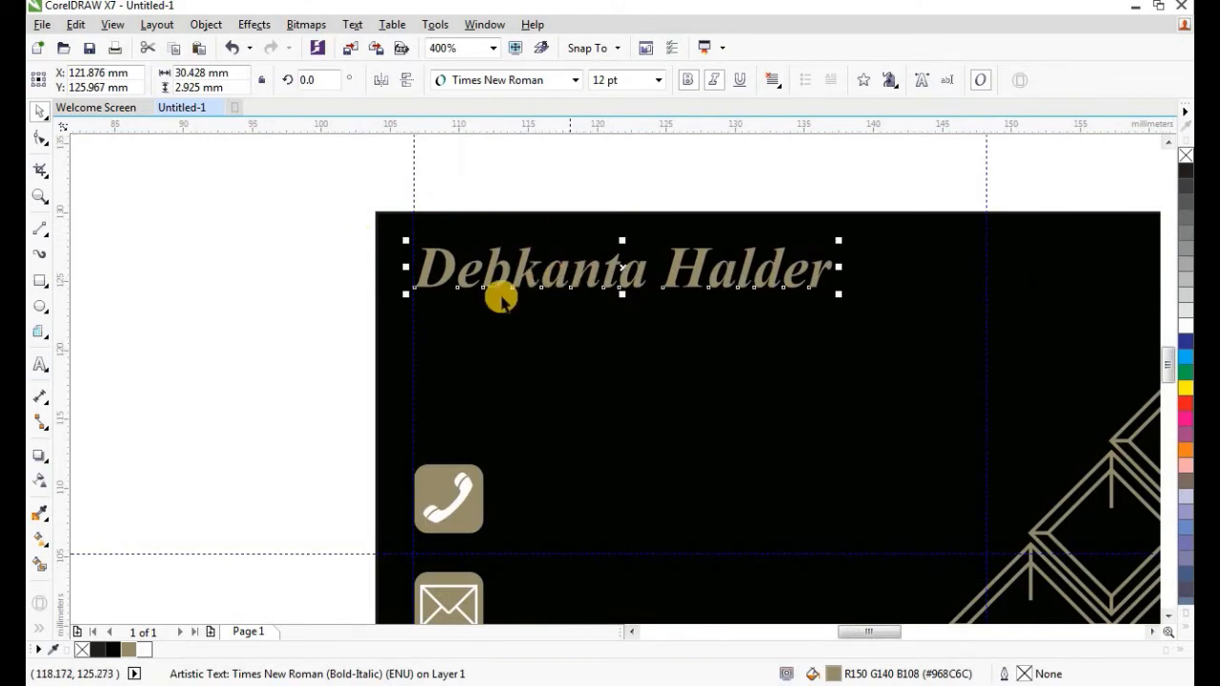
scroll(457, 270, "down", 1)
scroll(381, 288, "up", 1)
scroll(382, 288, "down", 1)
left_click(352, 306)
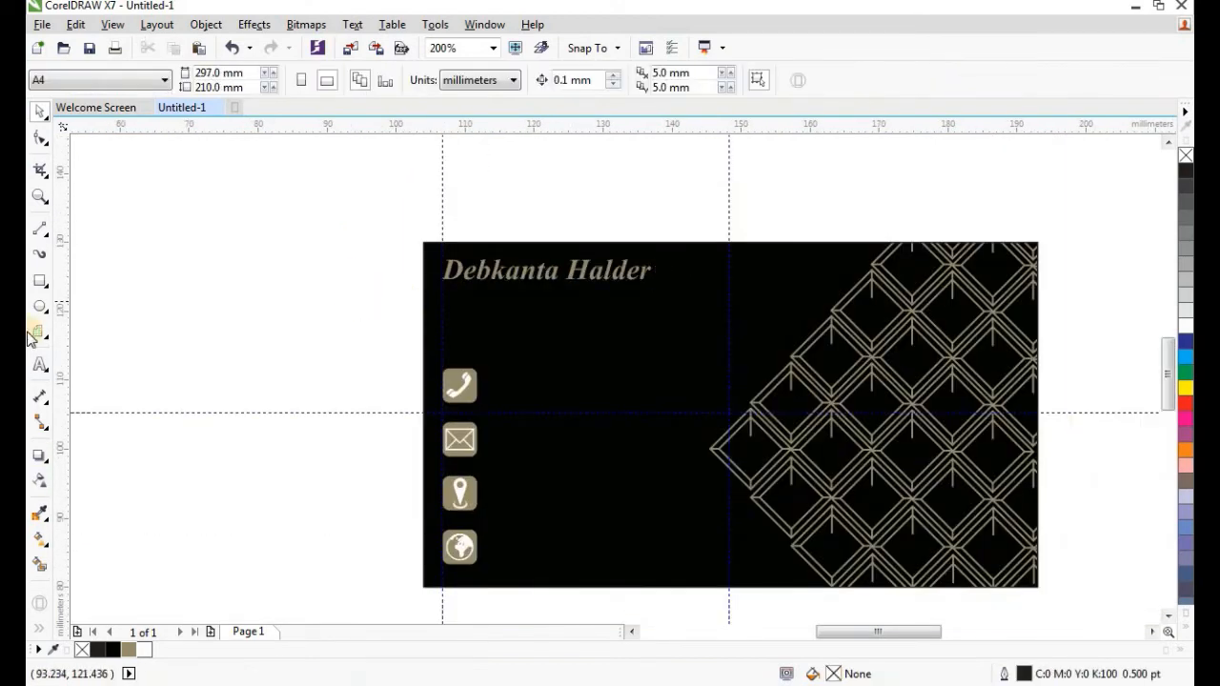
Type 'Your Position in Company' as a new text line beside the card.
left_click(40, 364)
left_click(177, 260)
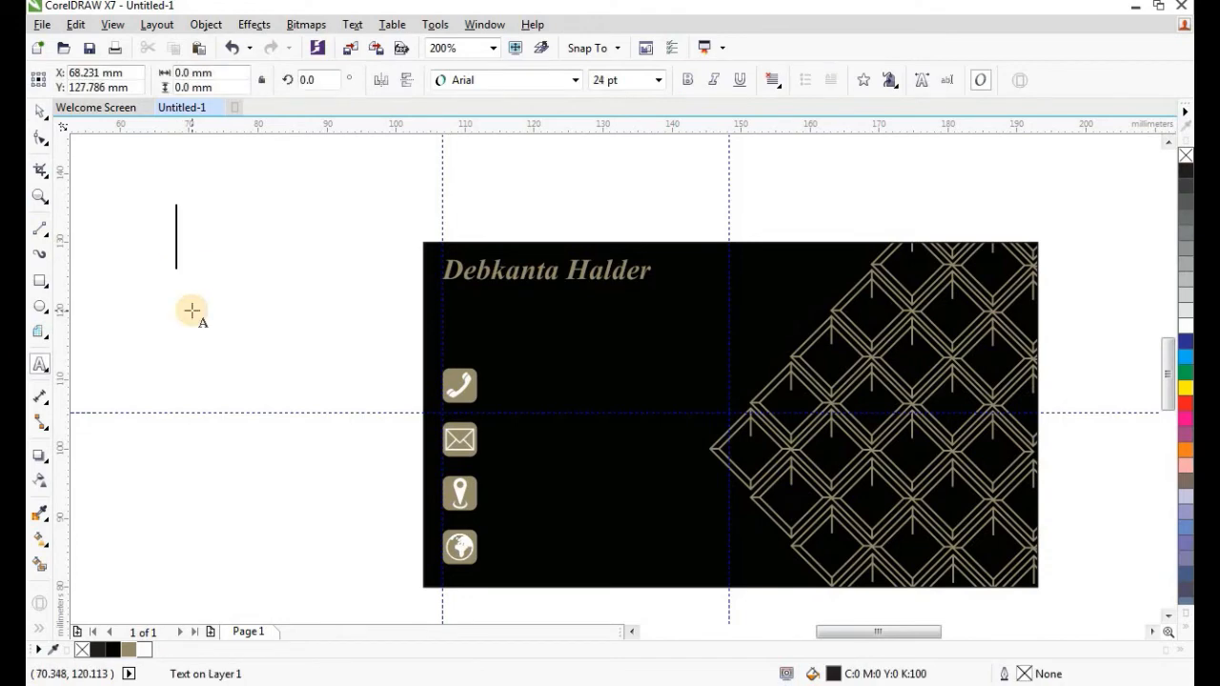
type("Your Position in Company")
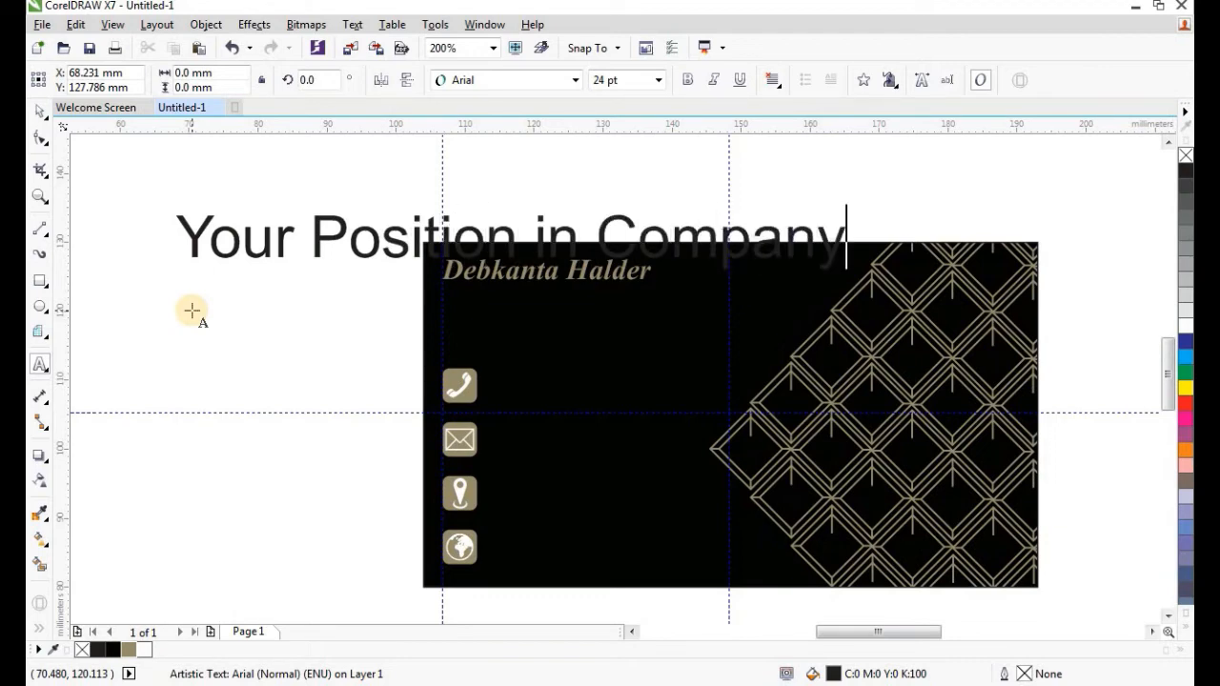
key("Escape")
left_click(39, 111)
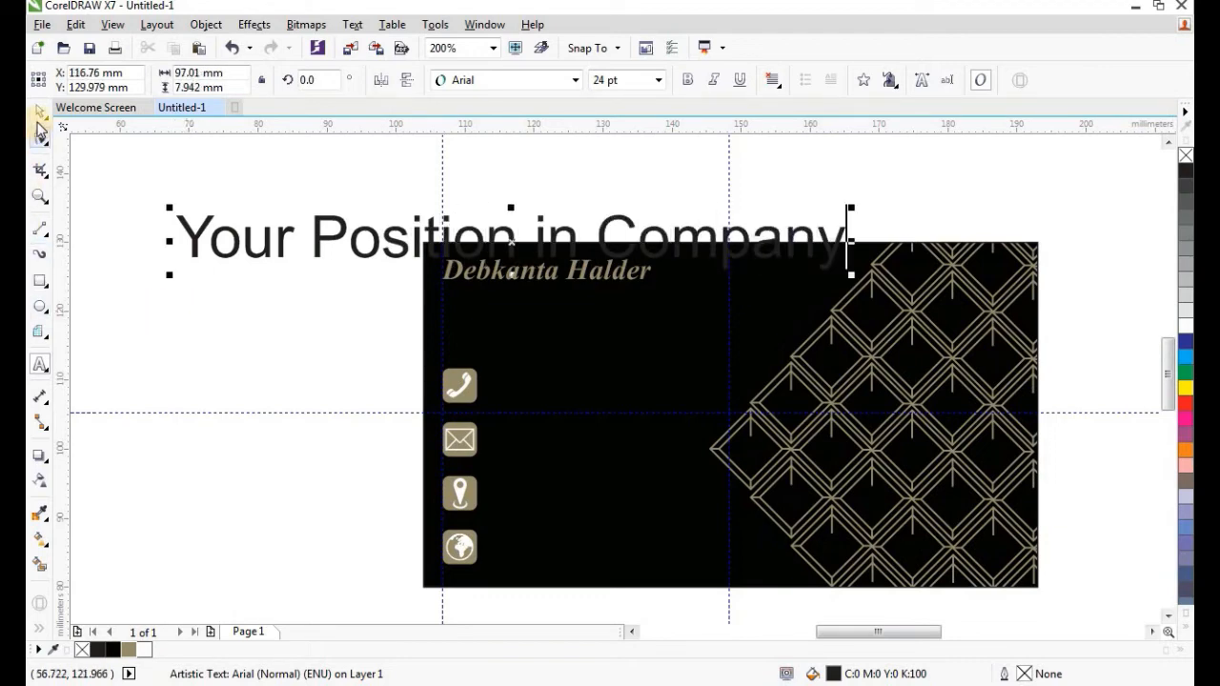
Make the position text 6 pt, bold-italic and tan.
left_click(620, 83)
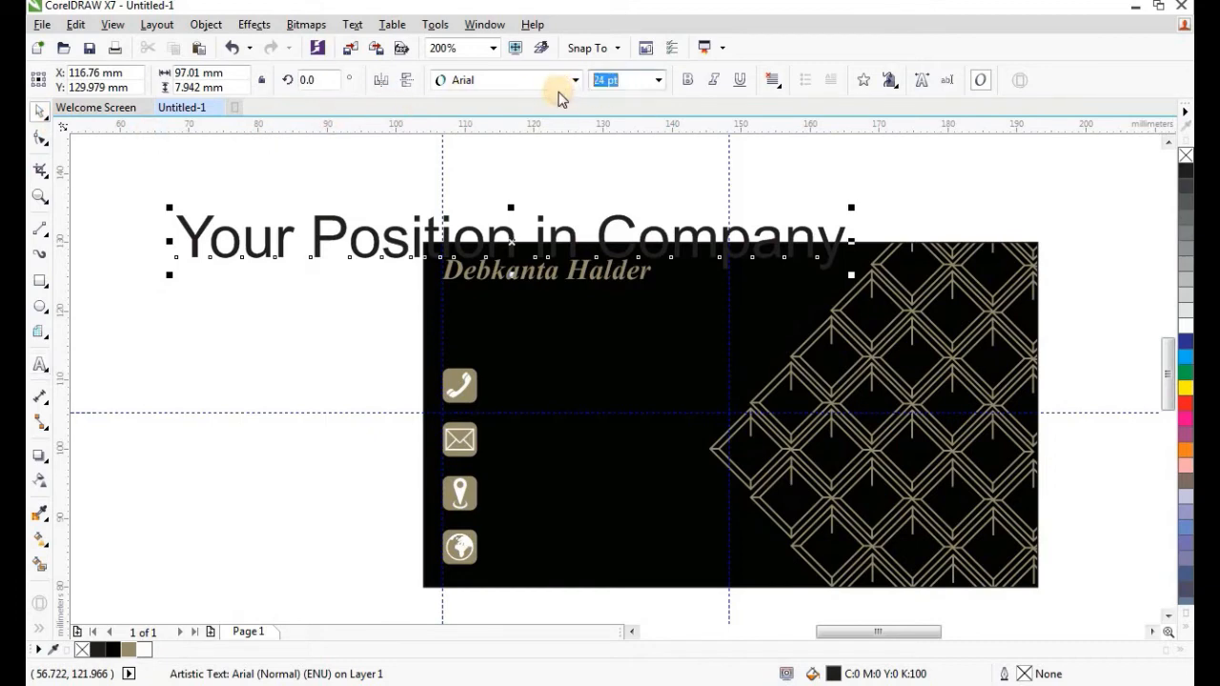
type("6")
key("Return")
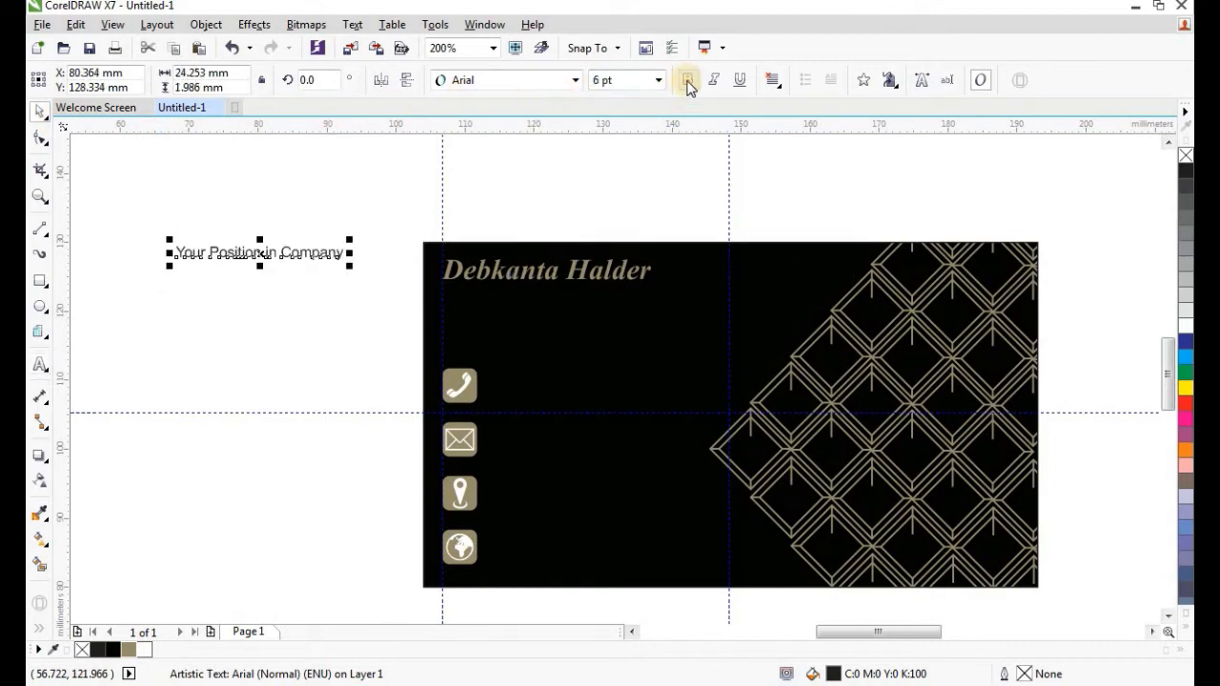
left_click(687, 79)
left_click(712, 79)
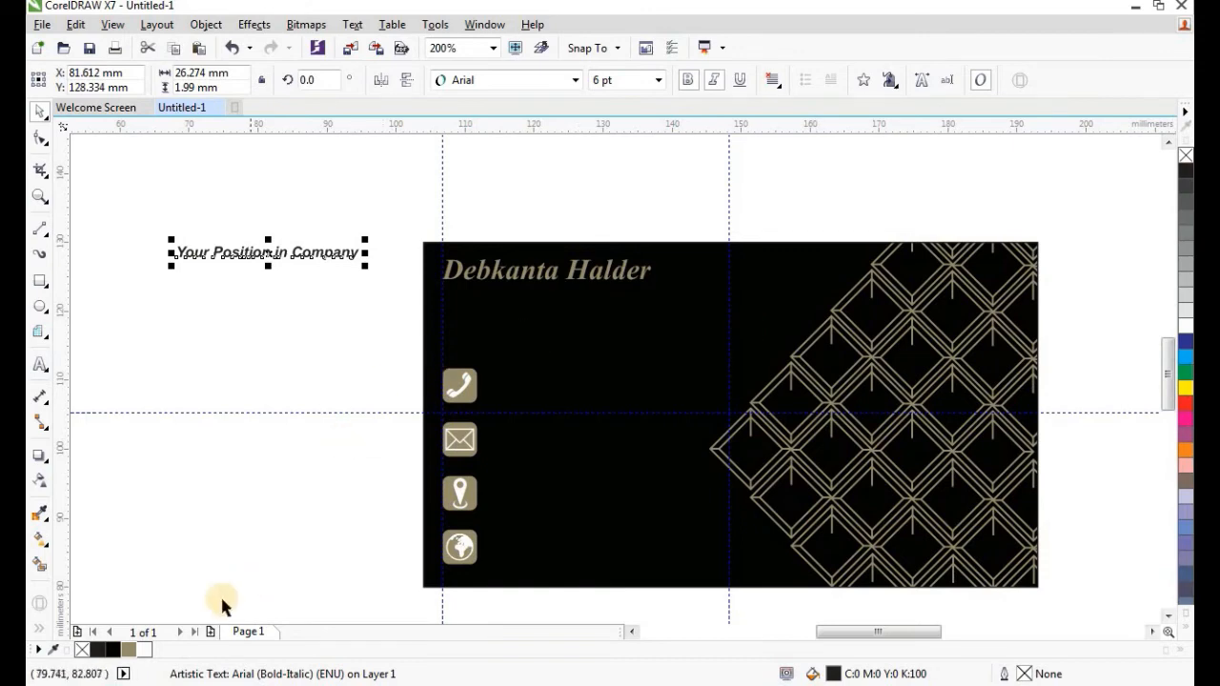
left_click(130, 649)
Move the position text directly beneath the name on the card.
left_click_drag(261, 253, 447, 293)
scroll(498, 313, "up", 1)
scroll(462, 316, "up", 1)
scroll(447, 293, "down", 1)
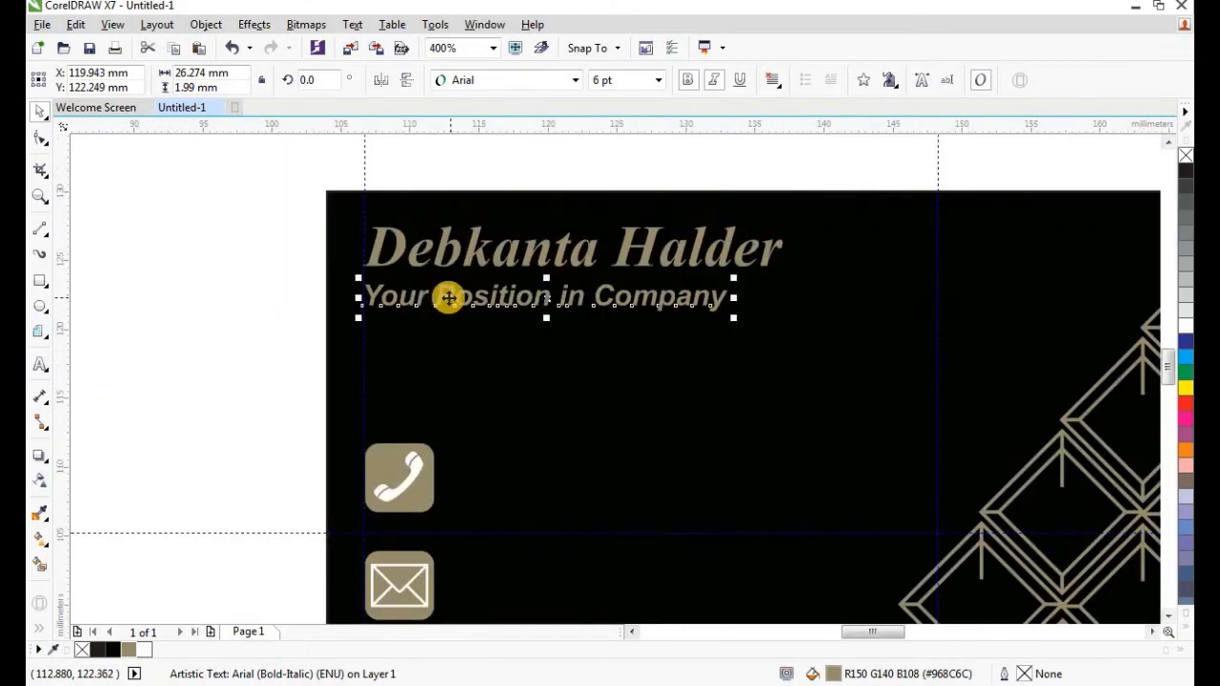
left_click(258, 232)
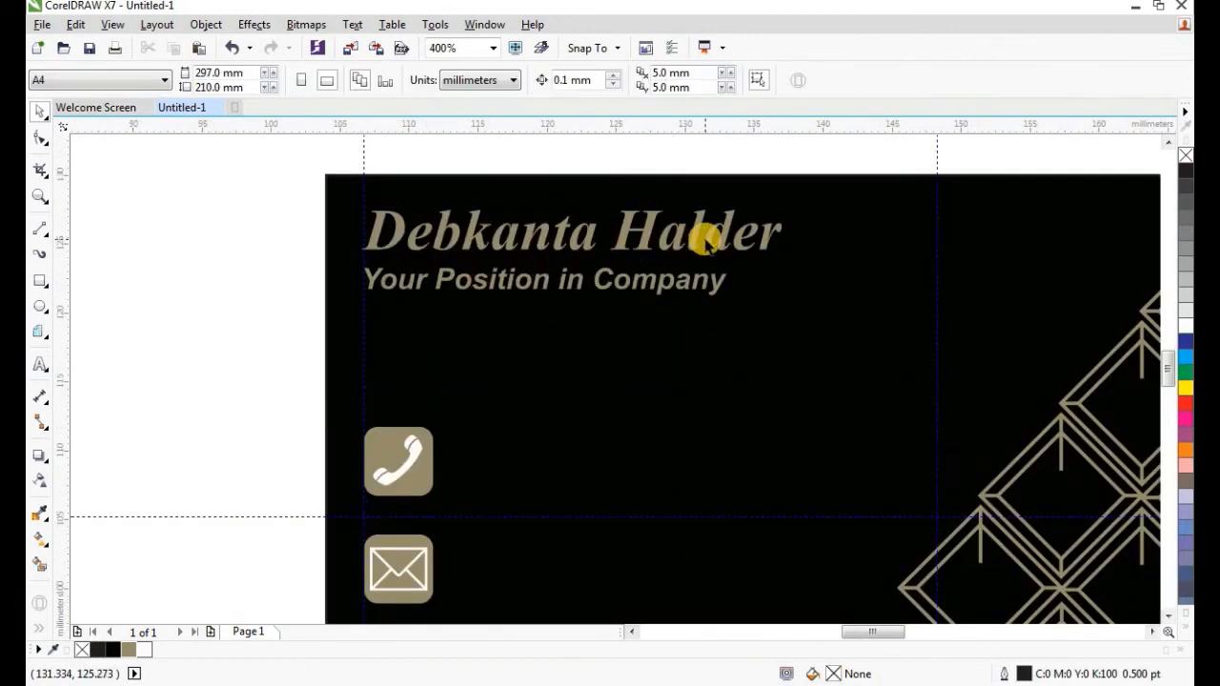
scroll(558, 250, "down", 1)
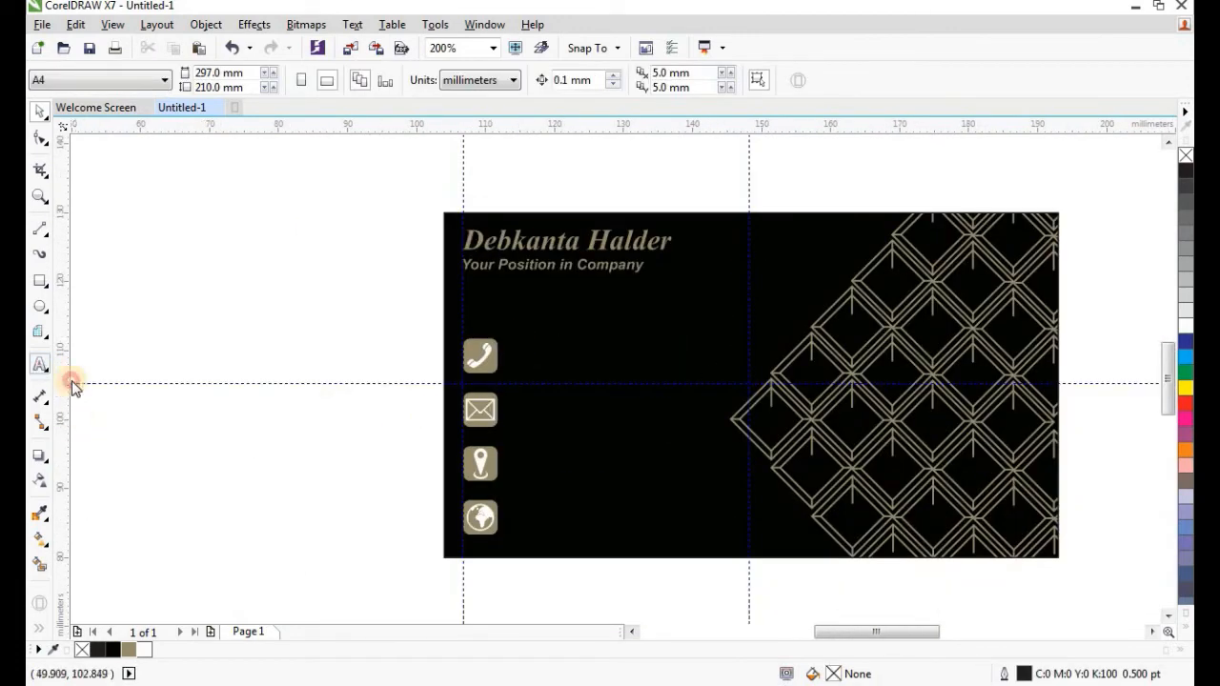
Type the contact text: phone number, e-mail, 'Your Address Here' and a website.
left_click(40, 364)
left_click(321, 377)
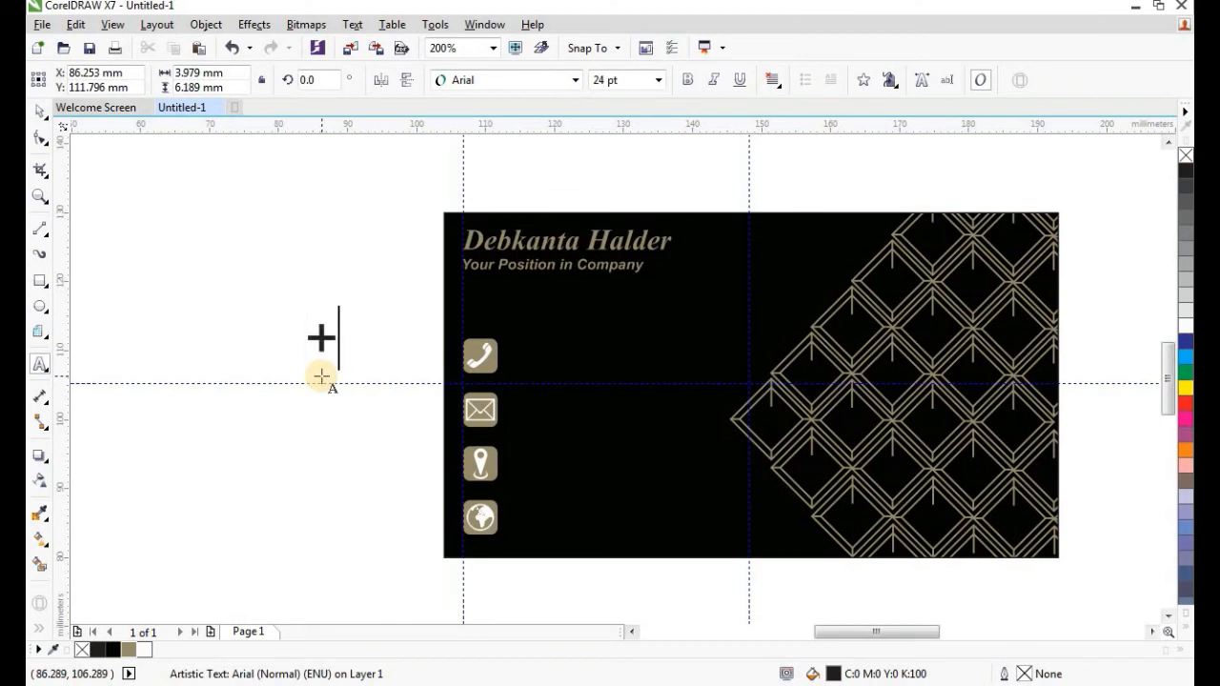
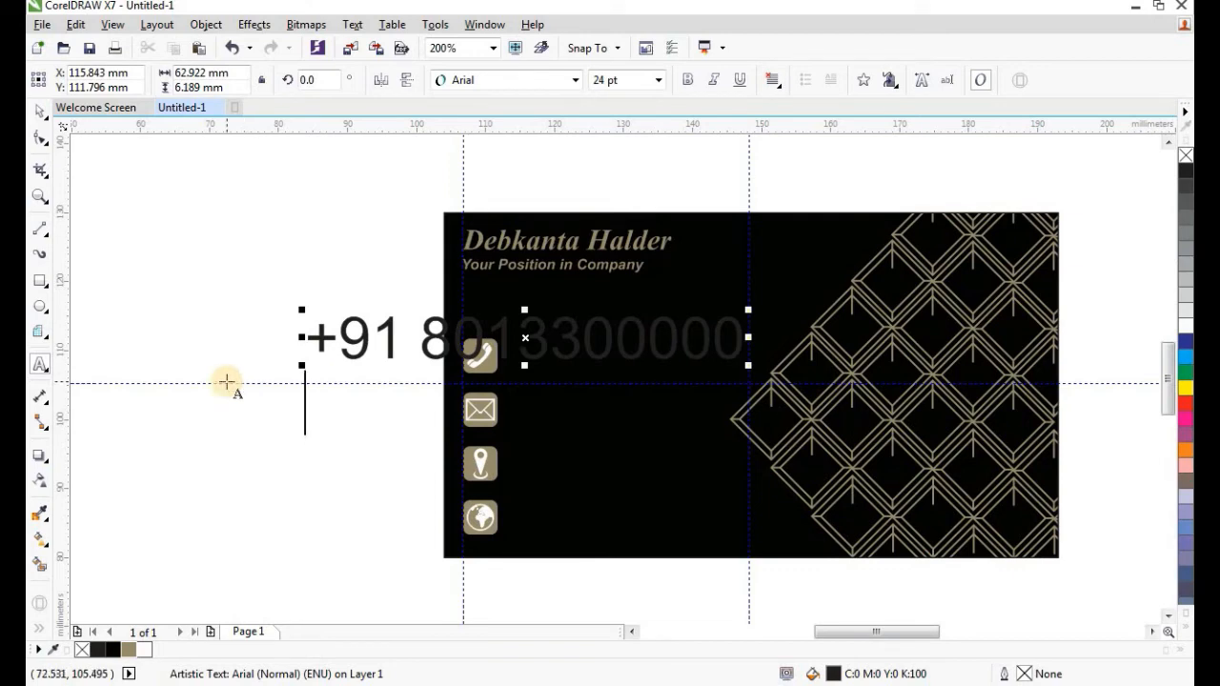
type("yourmail")
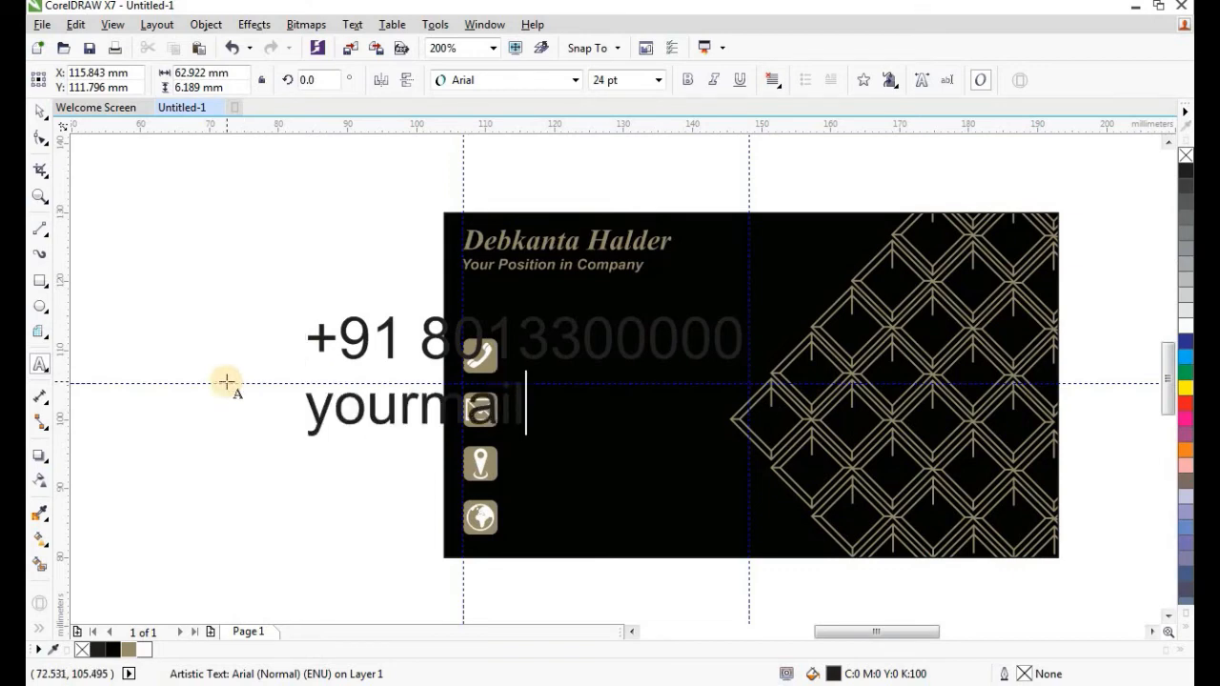
type(".gmail.com")
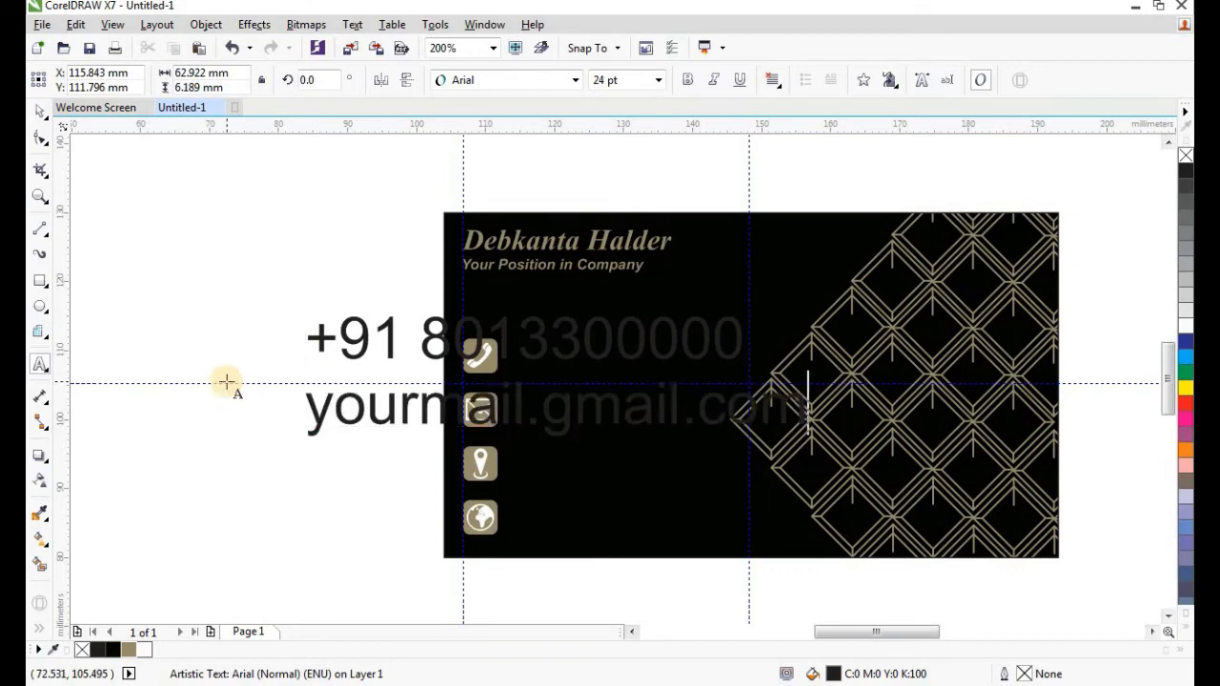
key("Return")
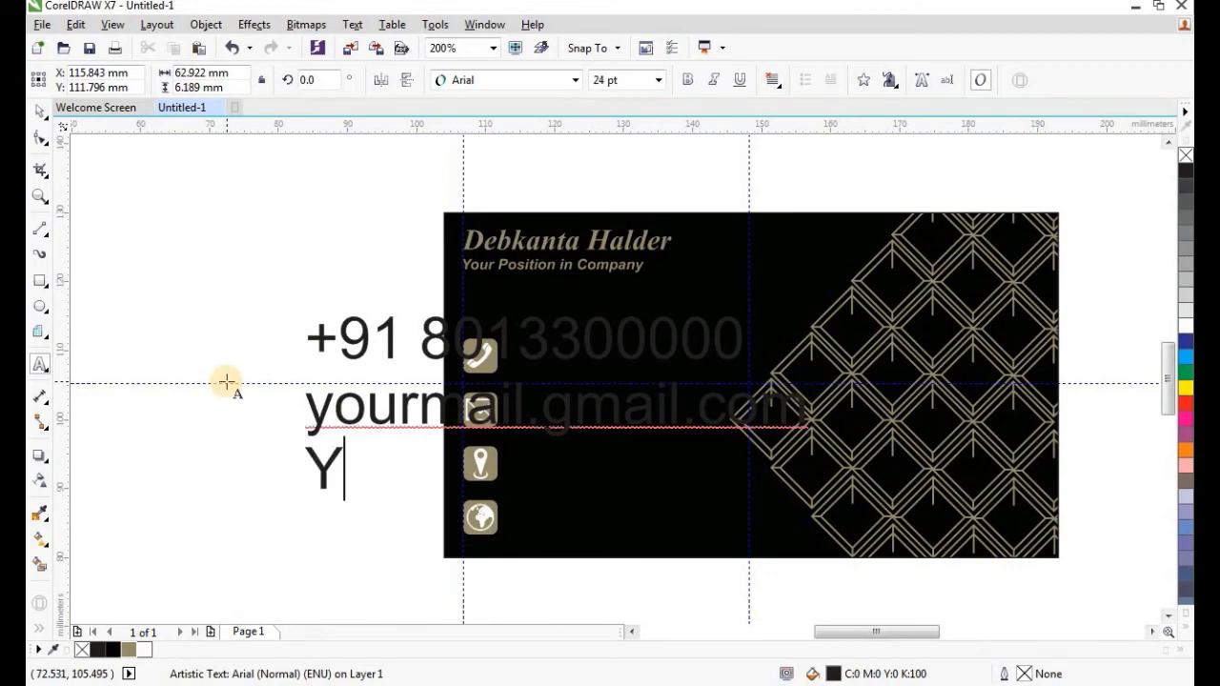
type("Your Address ")
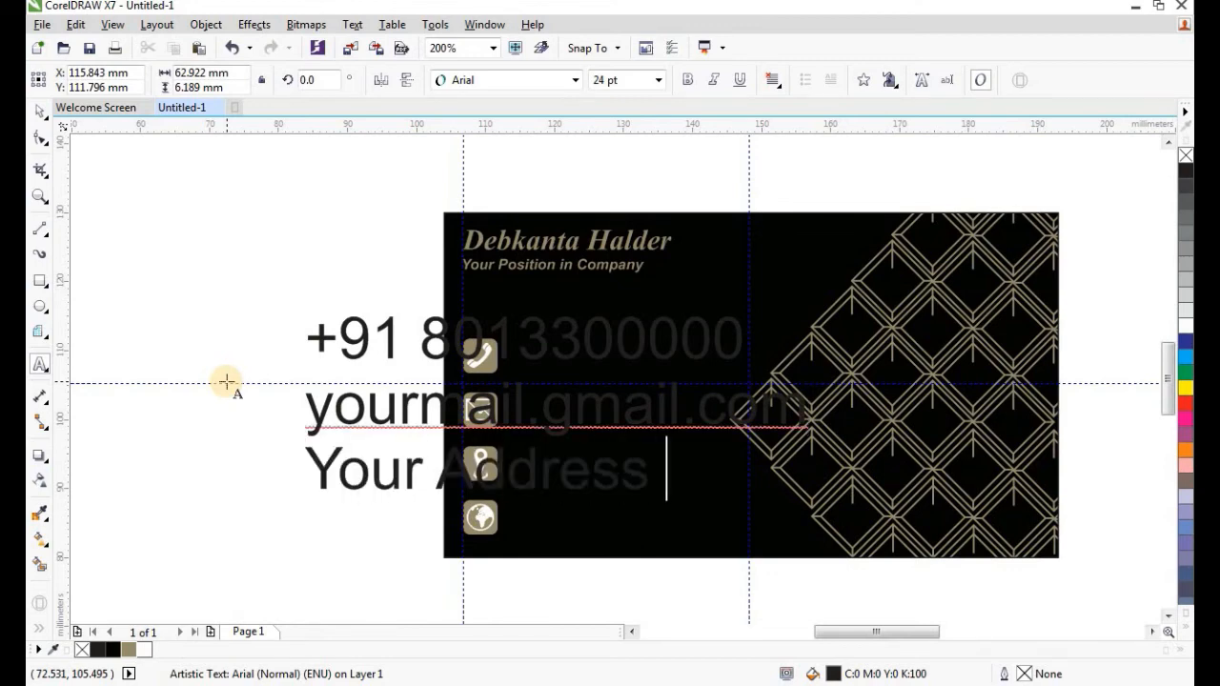
type("Here ")
type("www")
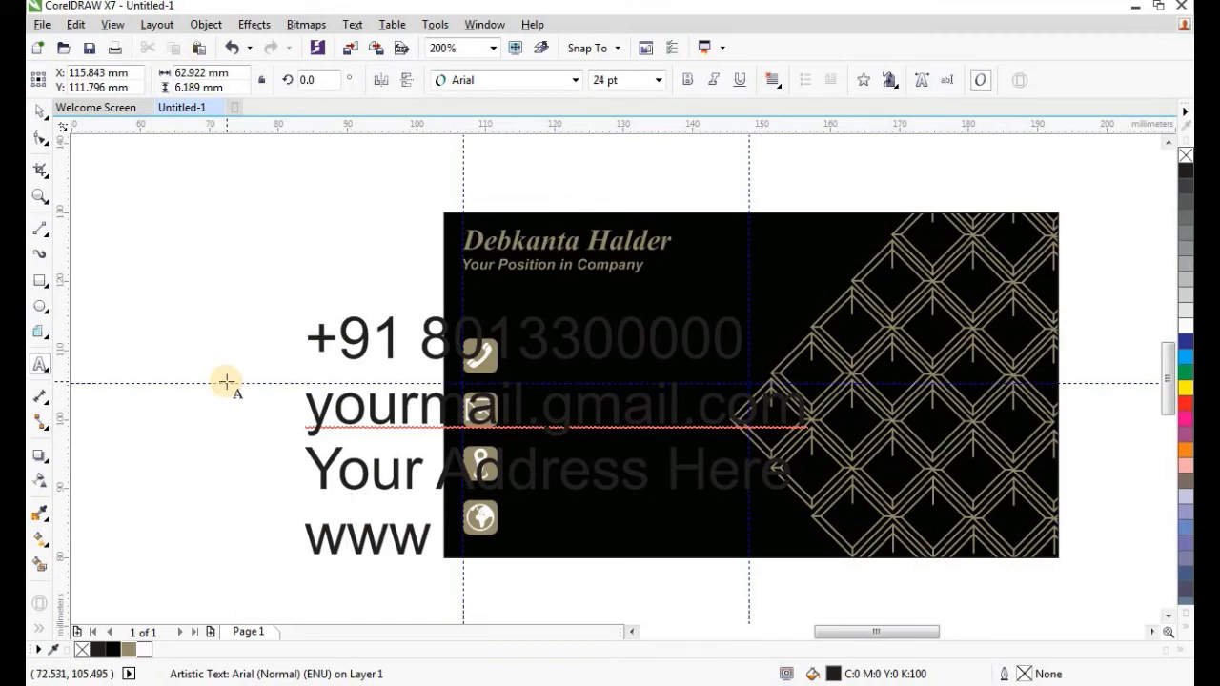
type(".yoursite")
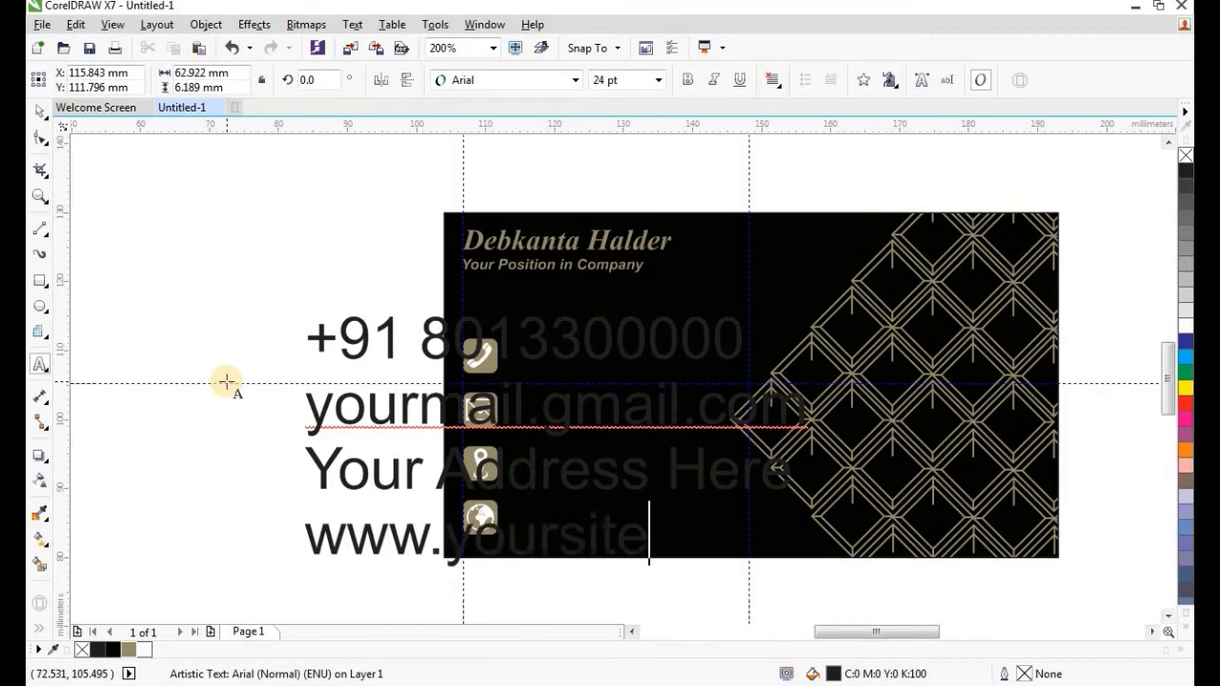
type("name.com")
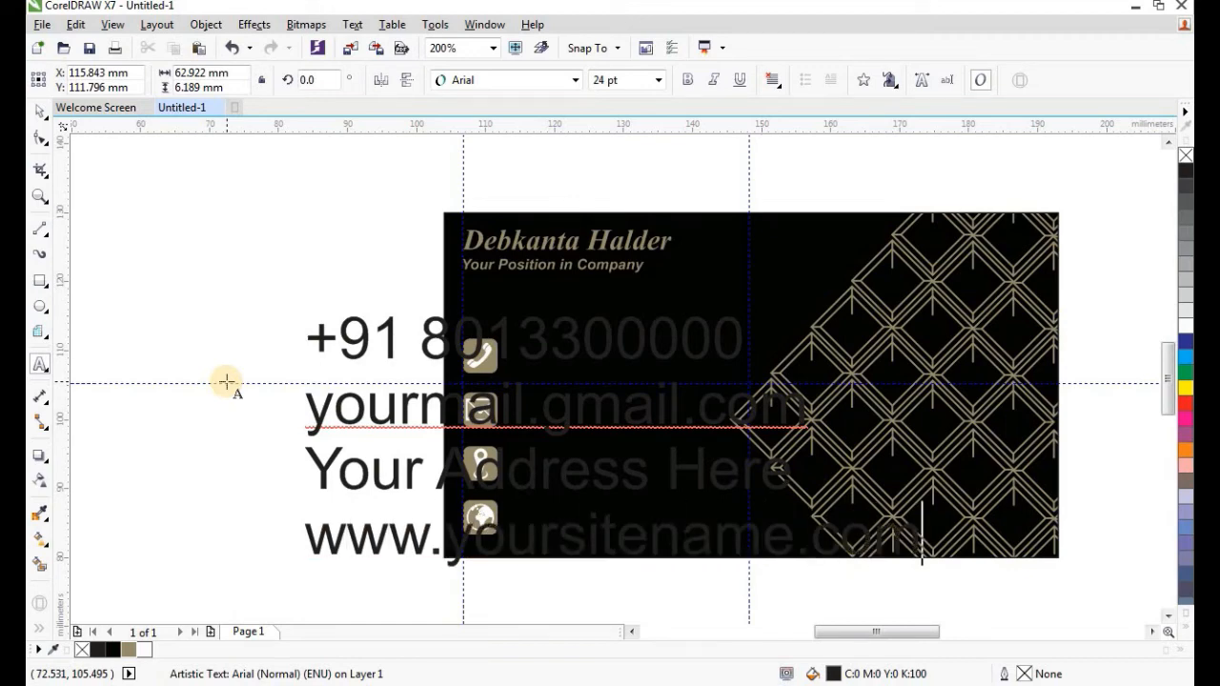
Move the contact text block off the card to its left.
left_click(39, 112)
scroll(545, 272, "down", 2)
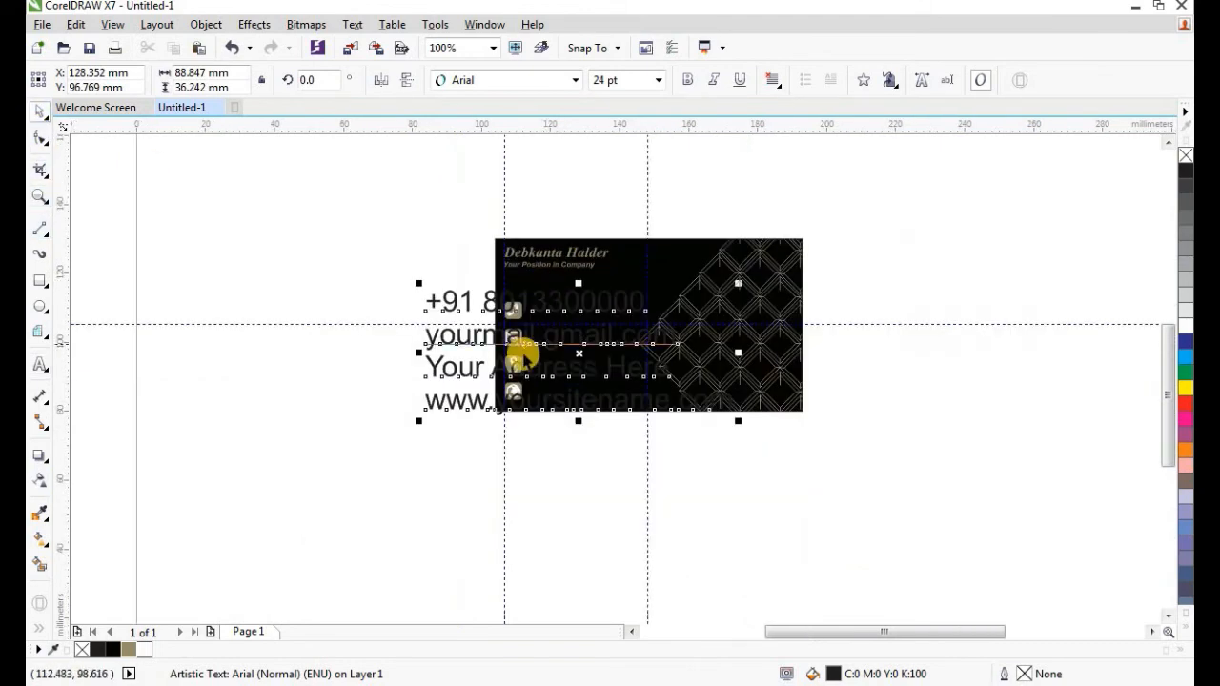
left_click_drag(575, 355, 339, 300)
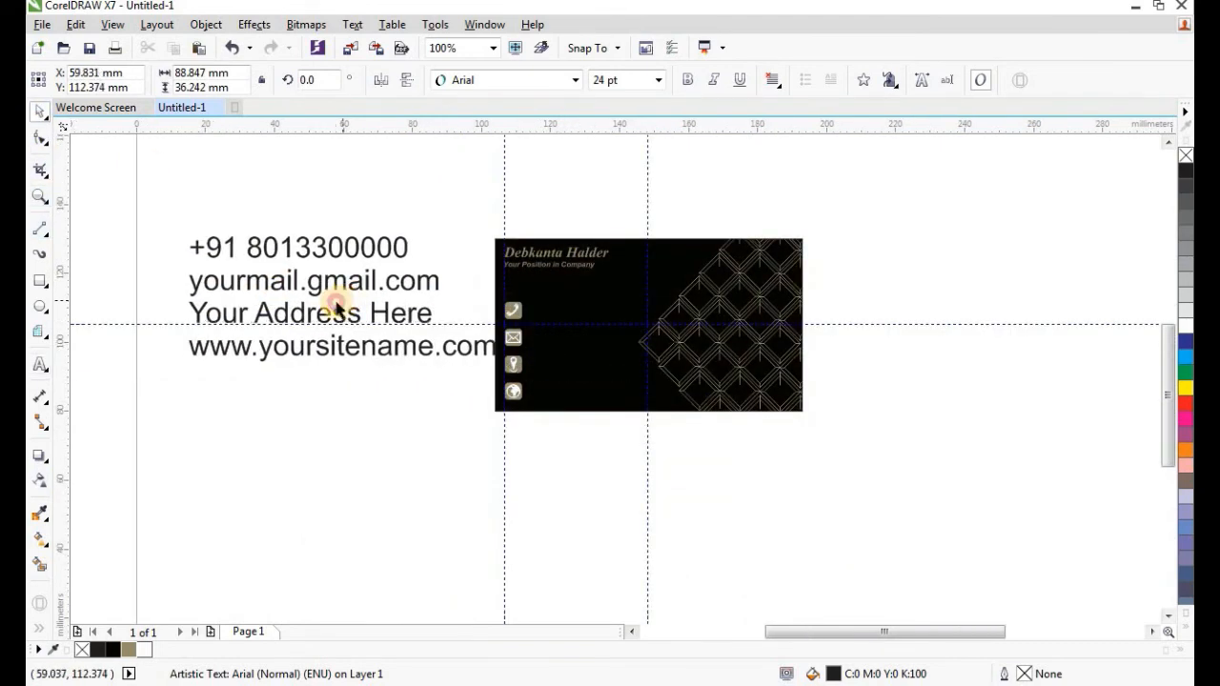
left_click(515, 80)
Set the contact text to 6 pt bold-italic Times New Roman.
left_click(504, 125)
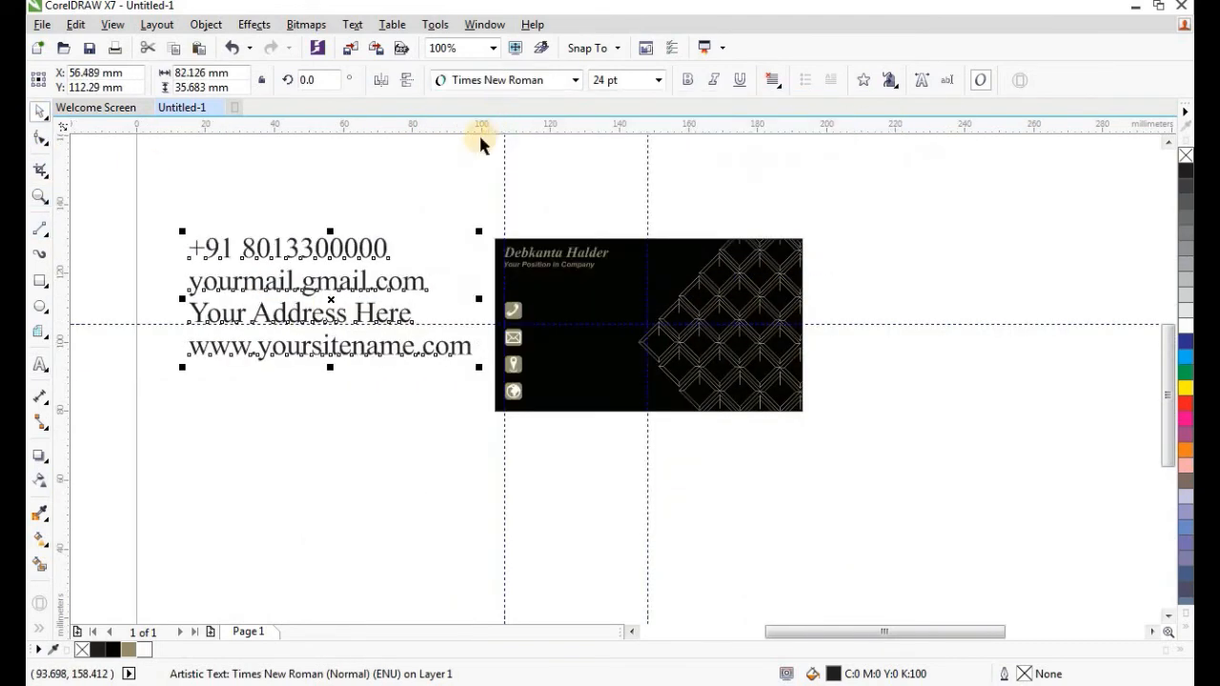
left_click(688, 81)
left_click(589, 86)
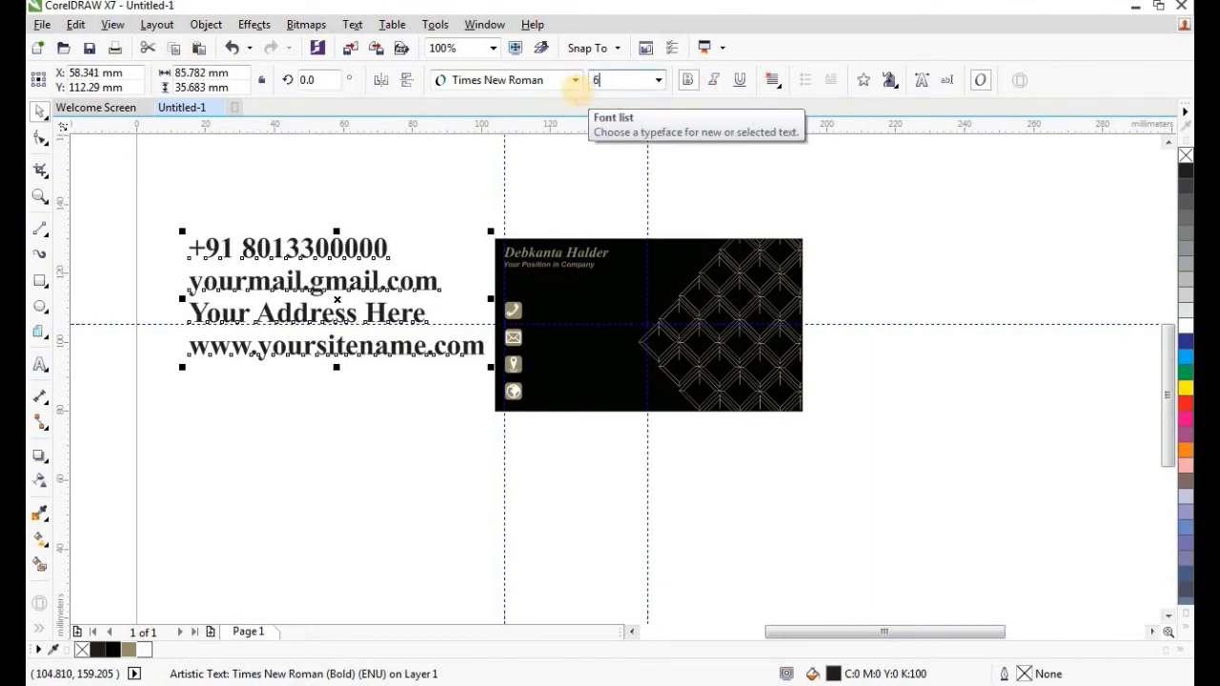
key("Return")
left_click(713, 80)
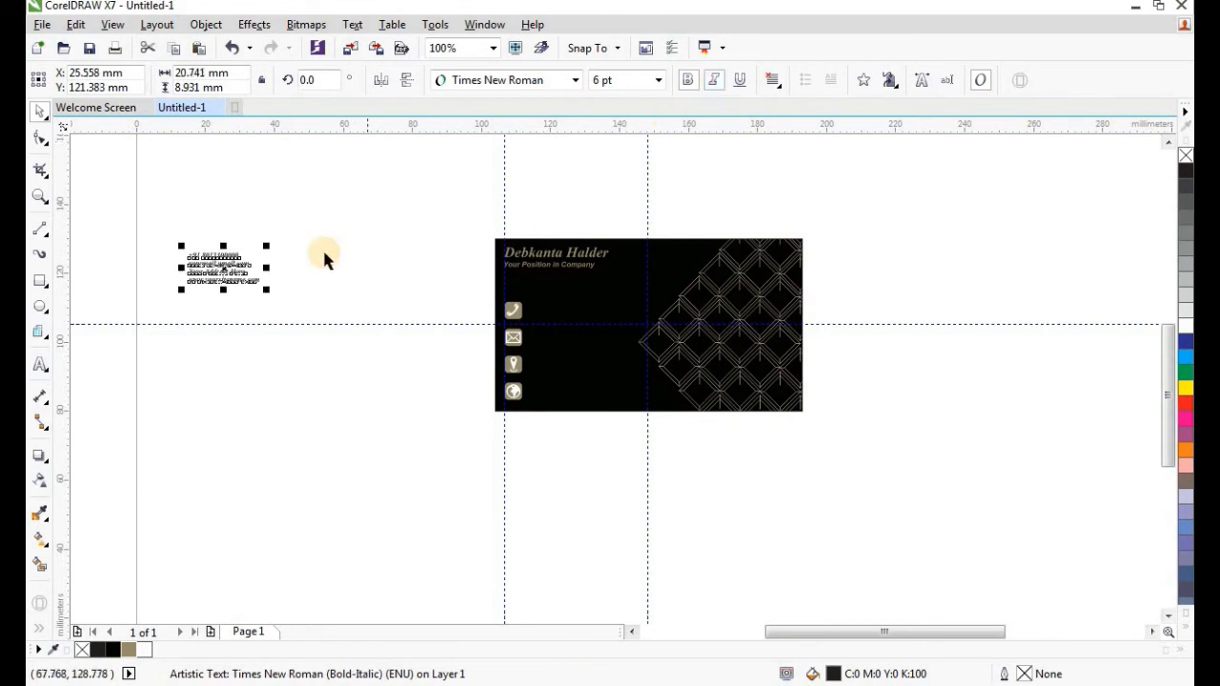
Colour the contact text tan and position it beside the icon squares.
left_click_drag(234, 271, 533, 324)
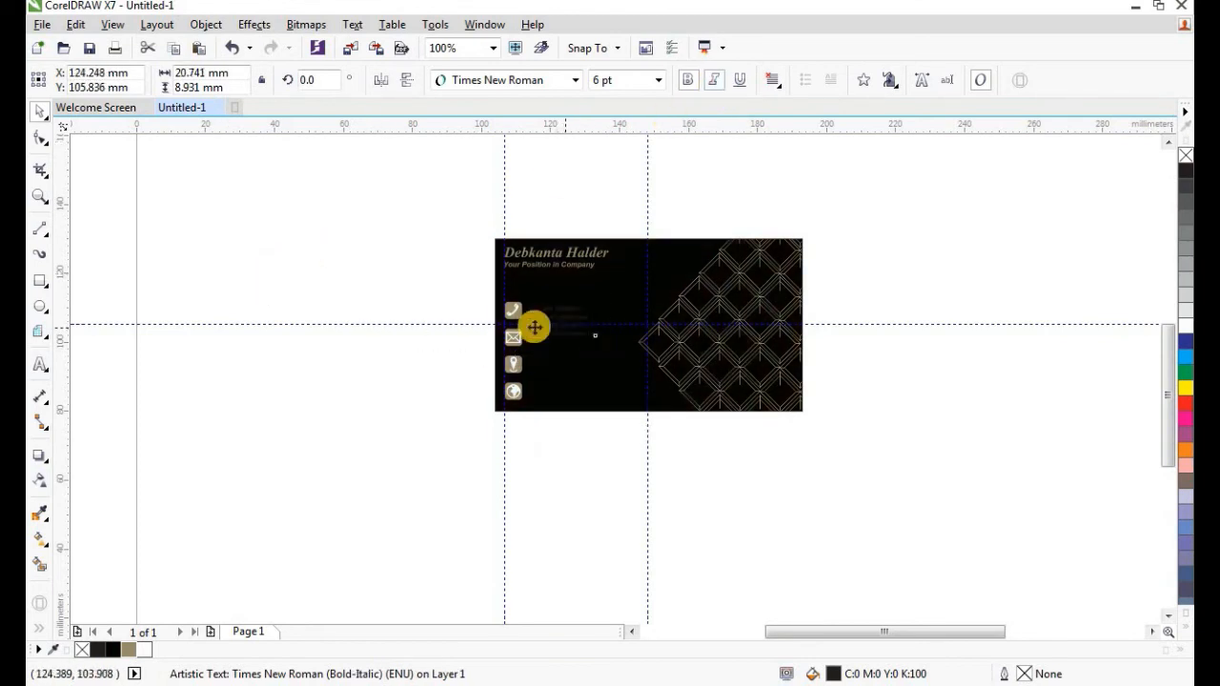
scroll(533, 324, "up", 2)
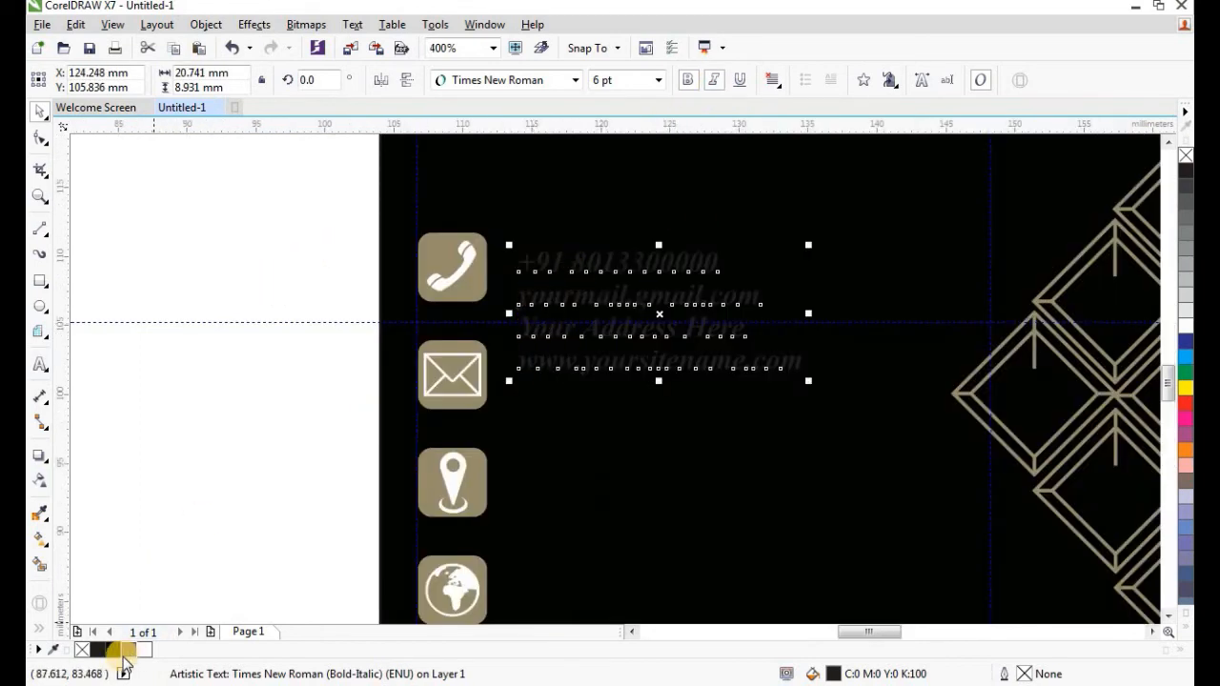
left_click(131, 649)
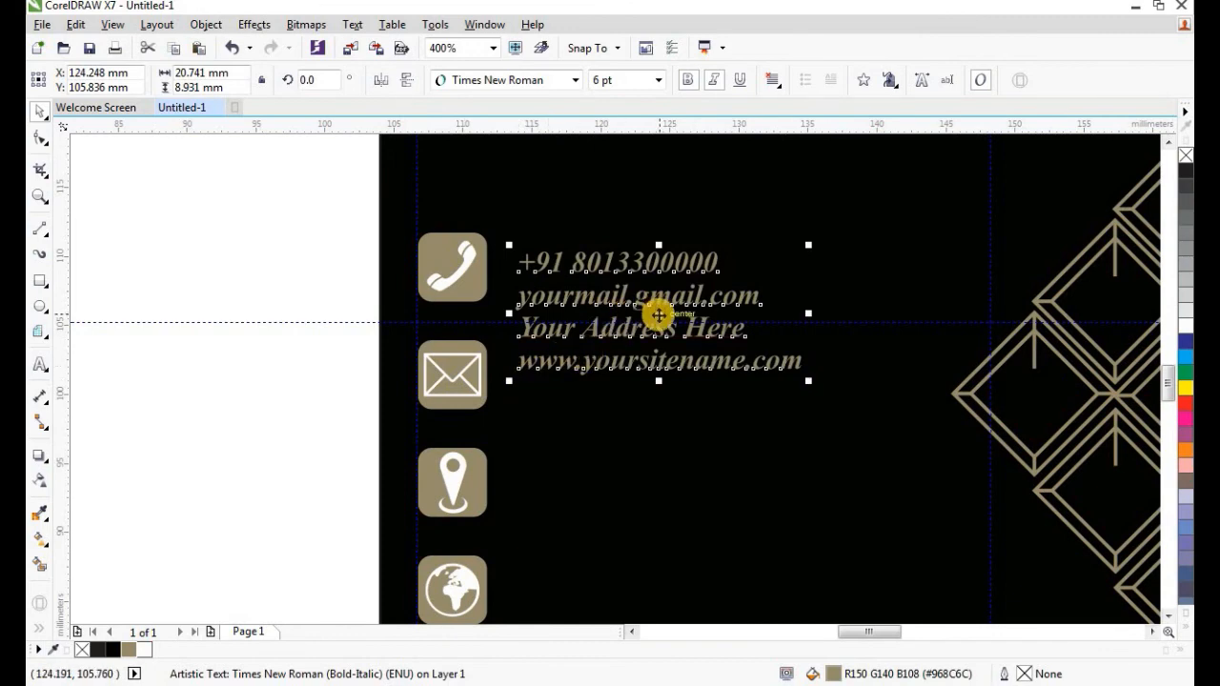
left_click_drag(656, 315, 643, 314)
scroll(561, 340, "down", 1)
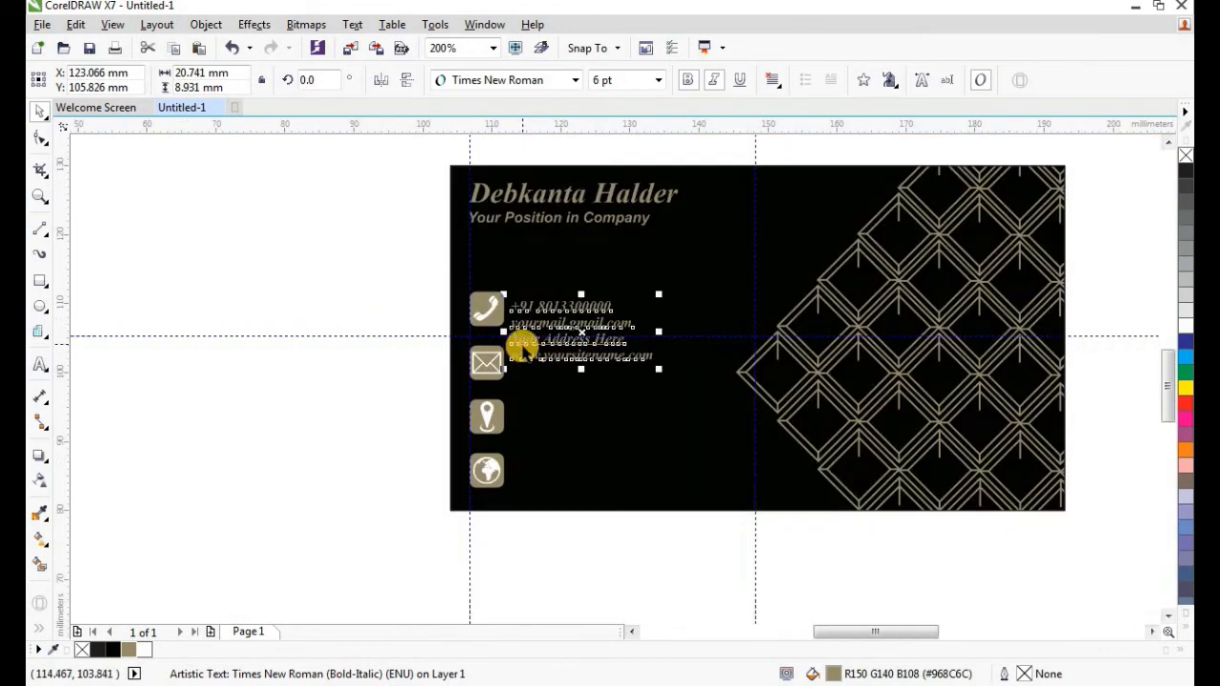
scroll(522, 348, "up", 1)
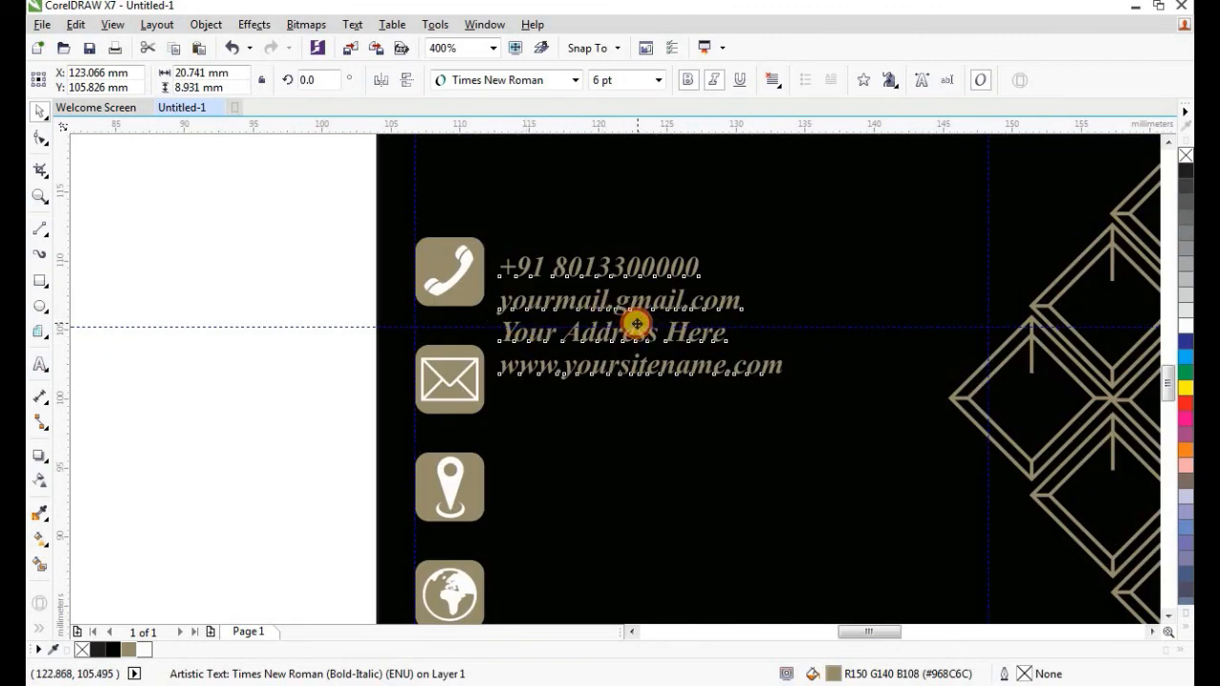
left_click_drag(637, 324, 633, 329)
scroll(591, 300, "down", 1)
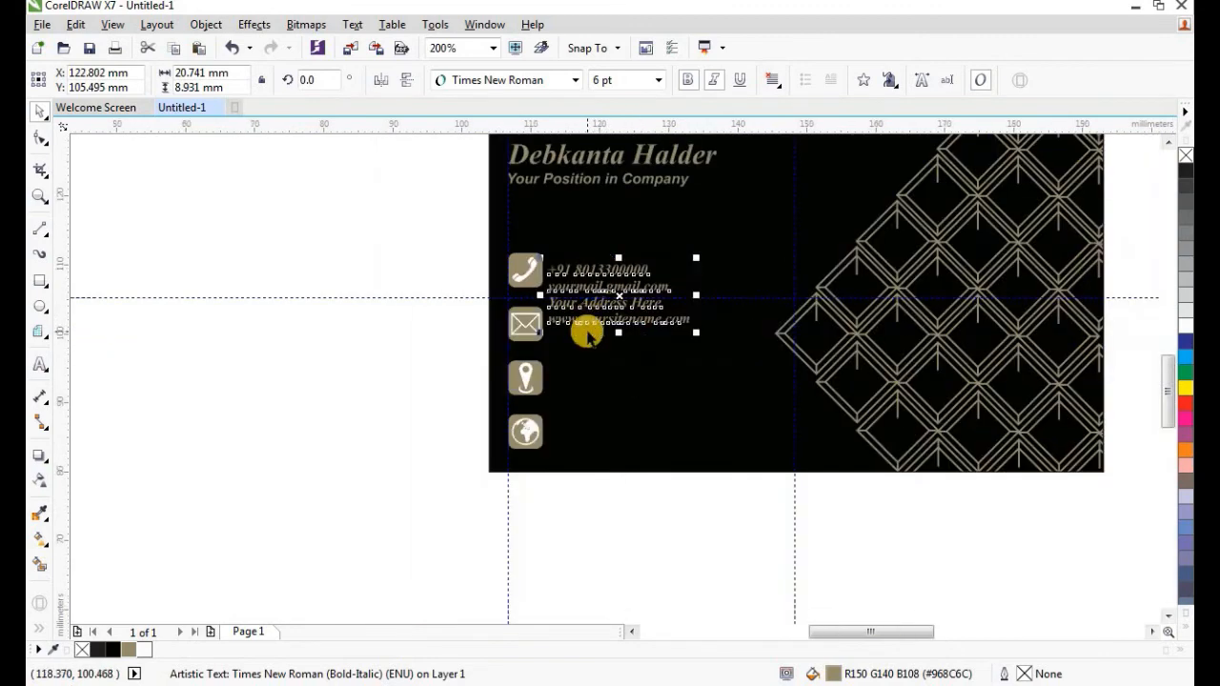
Increase the contact text's line spacing so each line sits level with its icon.
left_click(40, 141)
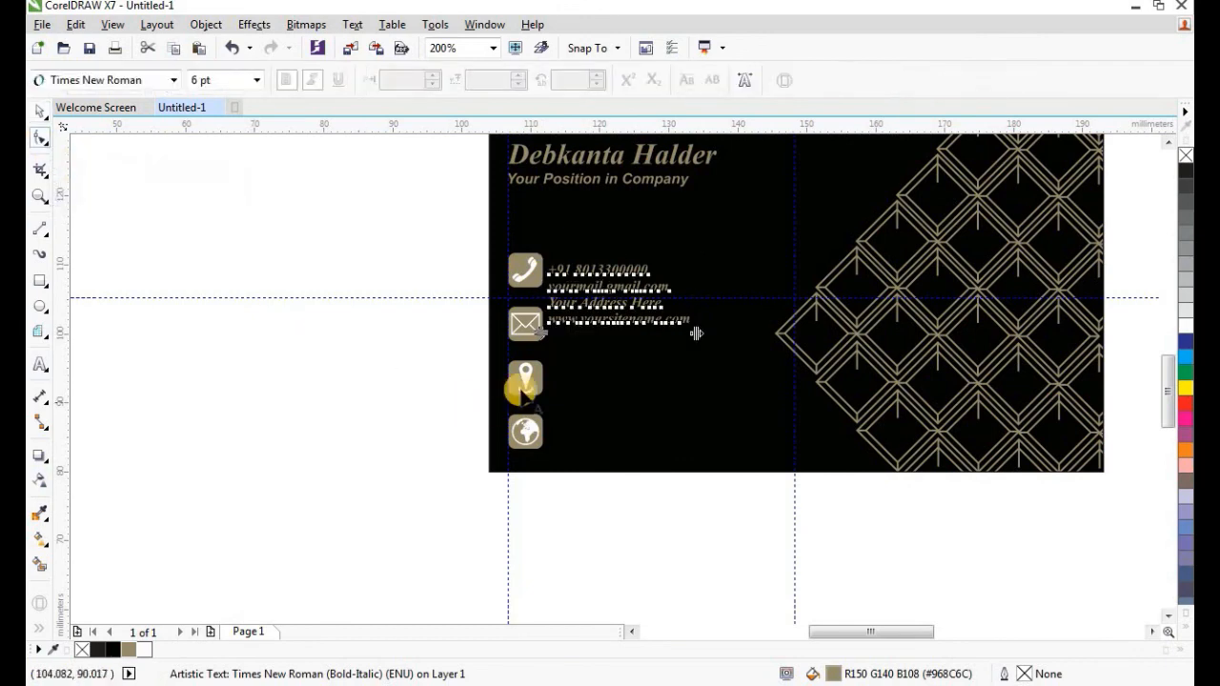
left_click_drag(540, 331, 540, 447)
scroll(537, 453, "up", 2)
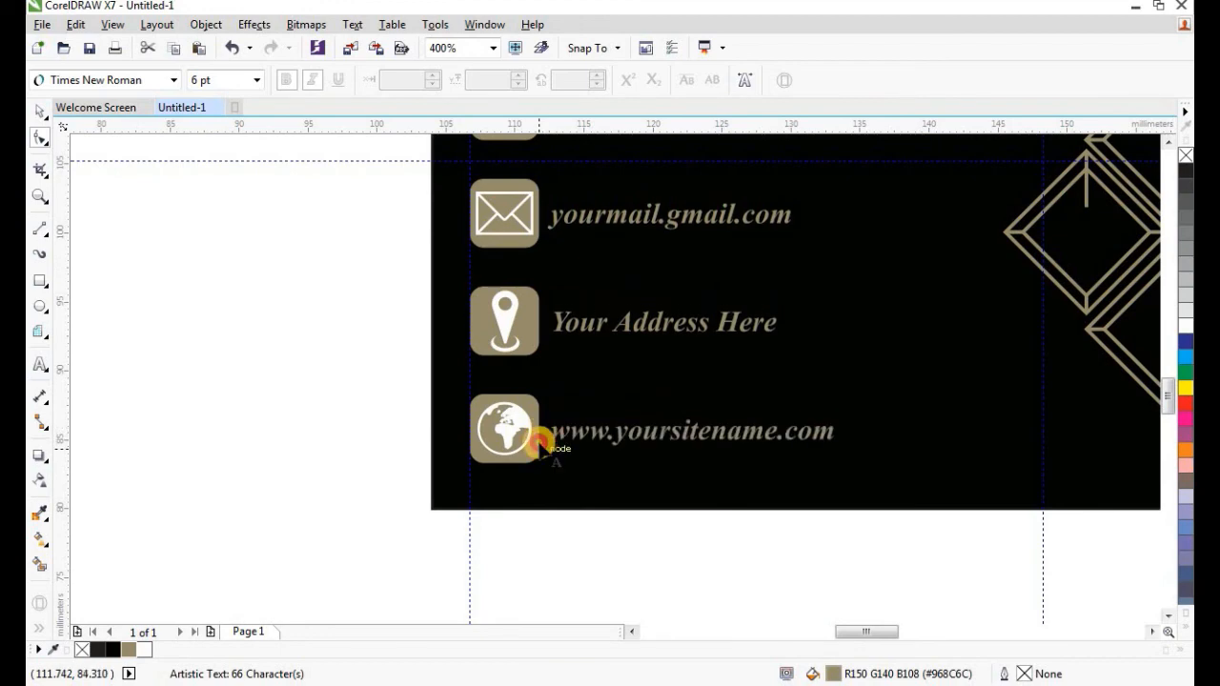
scroll(439, 405, "down", 1)
Shift the contact text block slightly to the right.
left_click(40, 112)
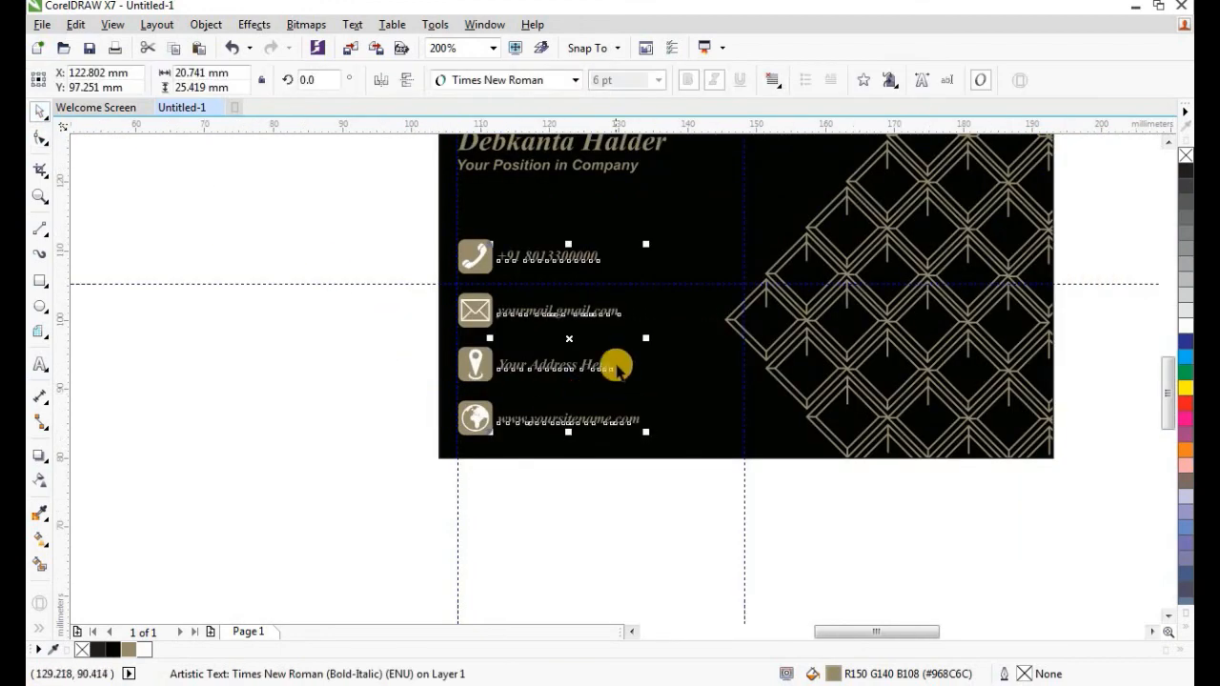
scroll(588, 349, "up", 1)
left_click_drag(552, 328, 575, 328)
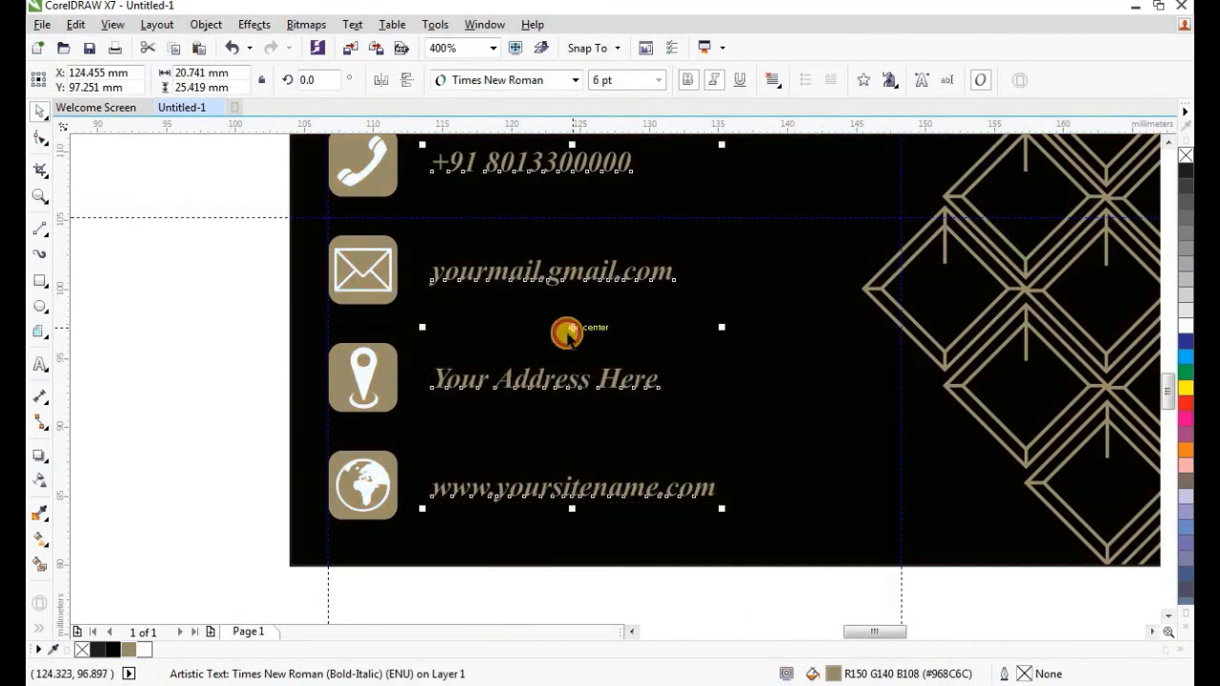
scroll(562, 333, "down", 1)
left_click(362, 330)
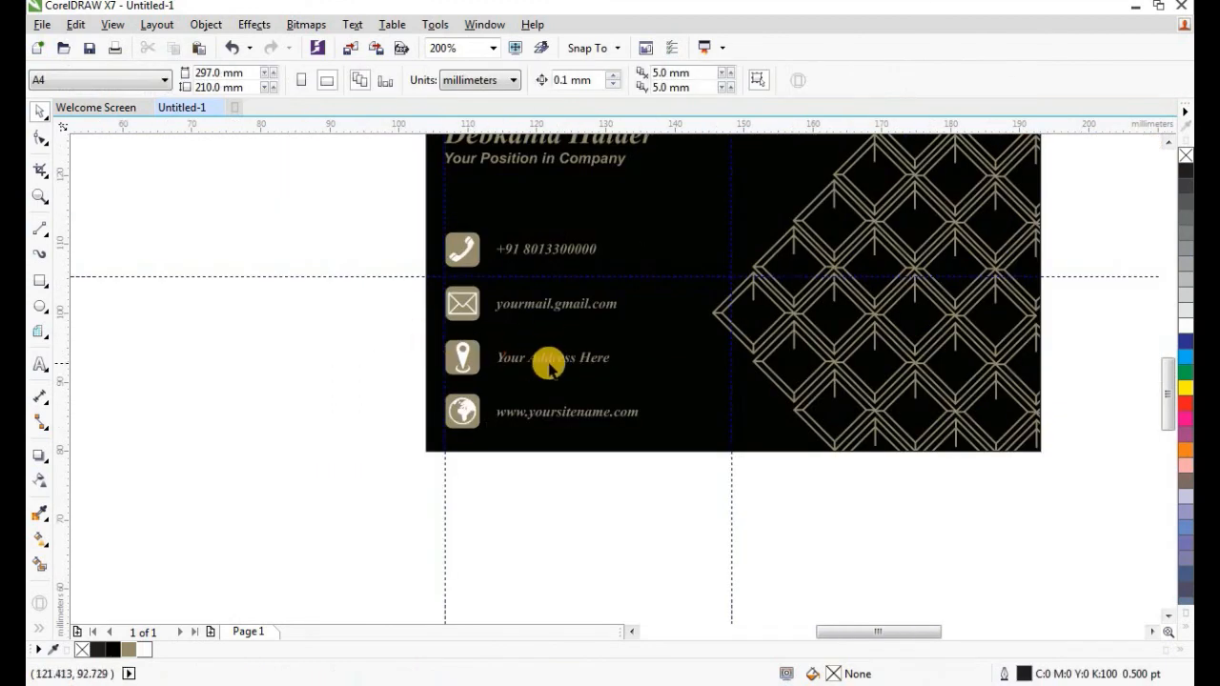
left_click(550, 359)
Widen the letter spacing of the contact lines.
left_click(40, 139)
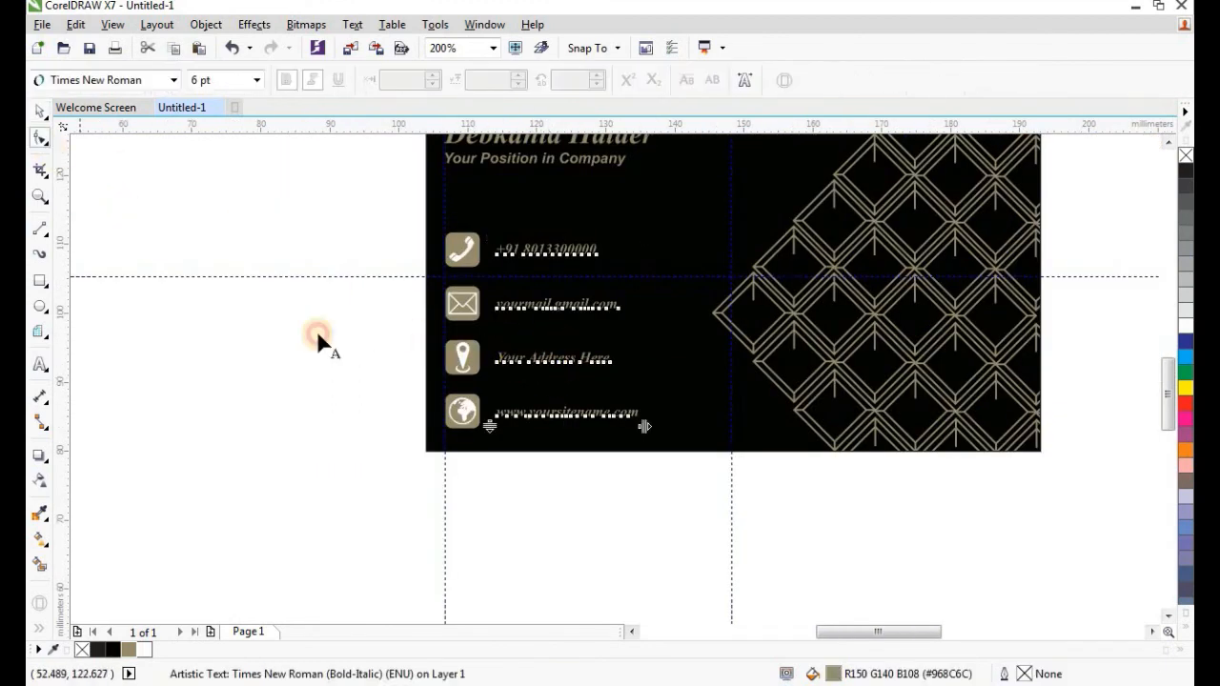
left_click_drag(641, 428, 657, 428)
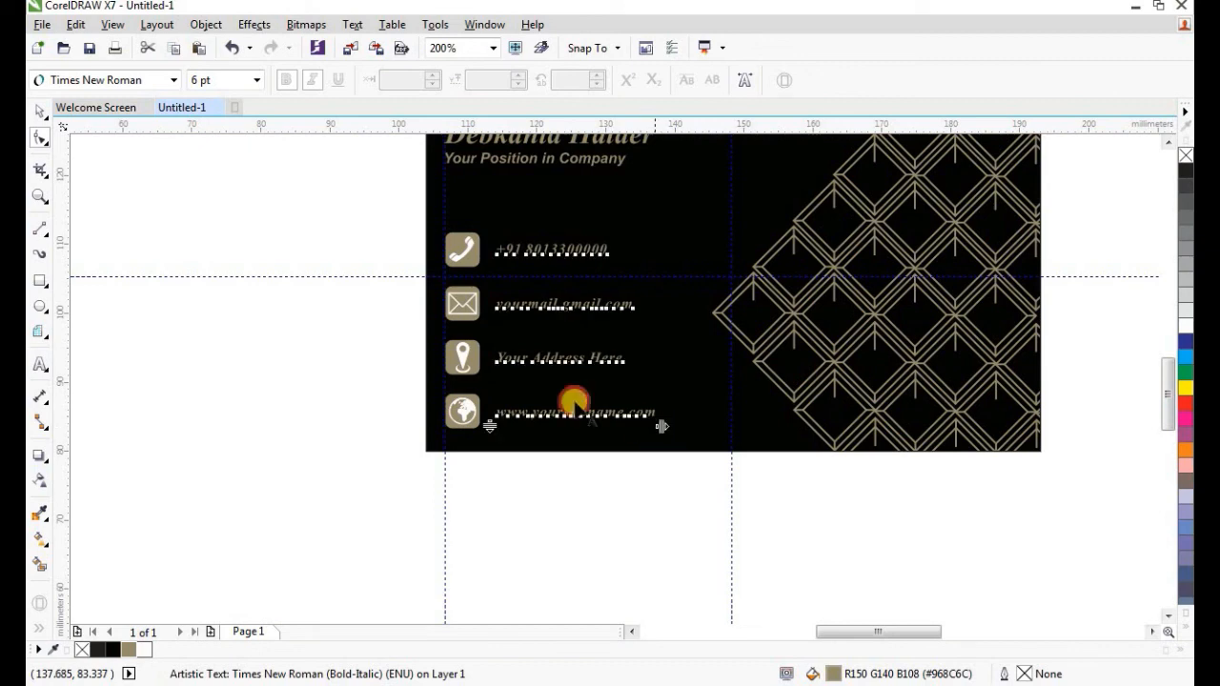
left_click(40, 112)
left_click(291, 268)
scroll(572, 401, "down", 2)
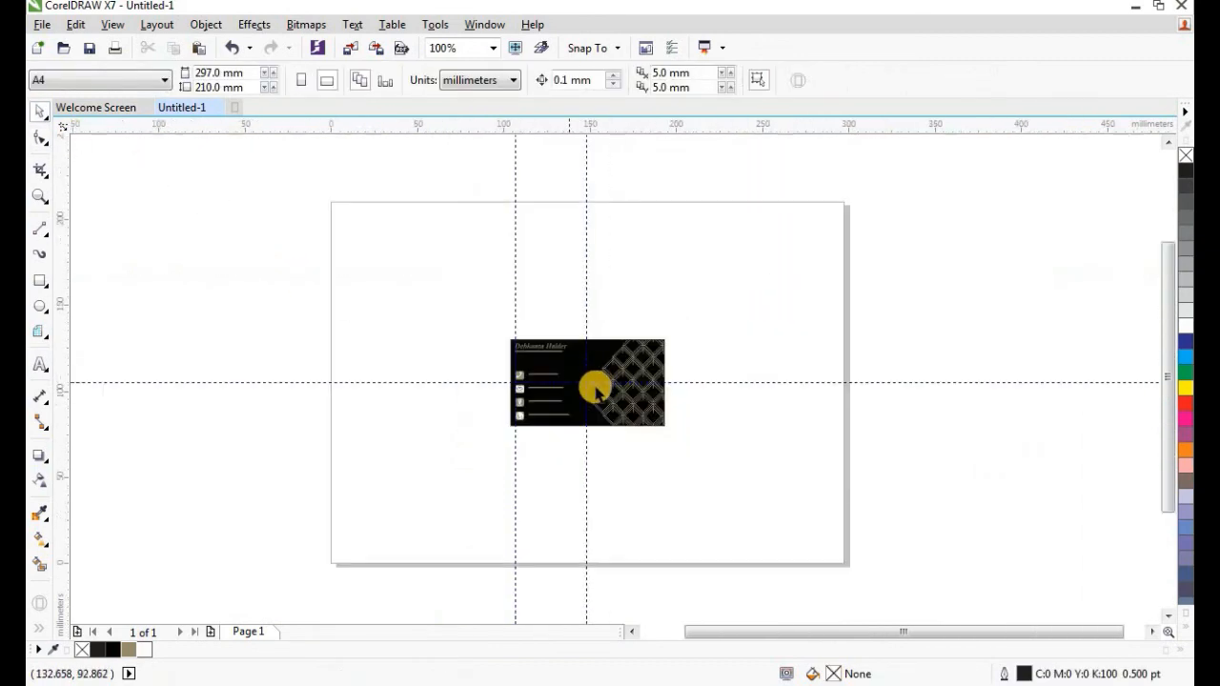
scroll(575, 379, "up", 2)
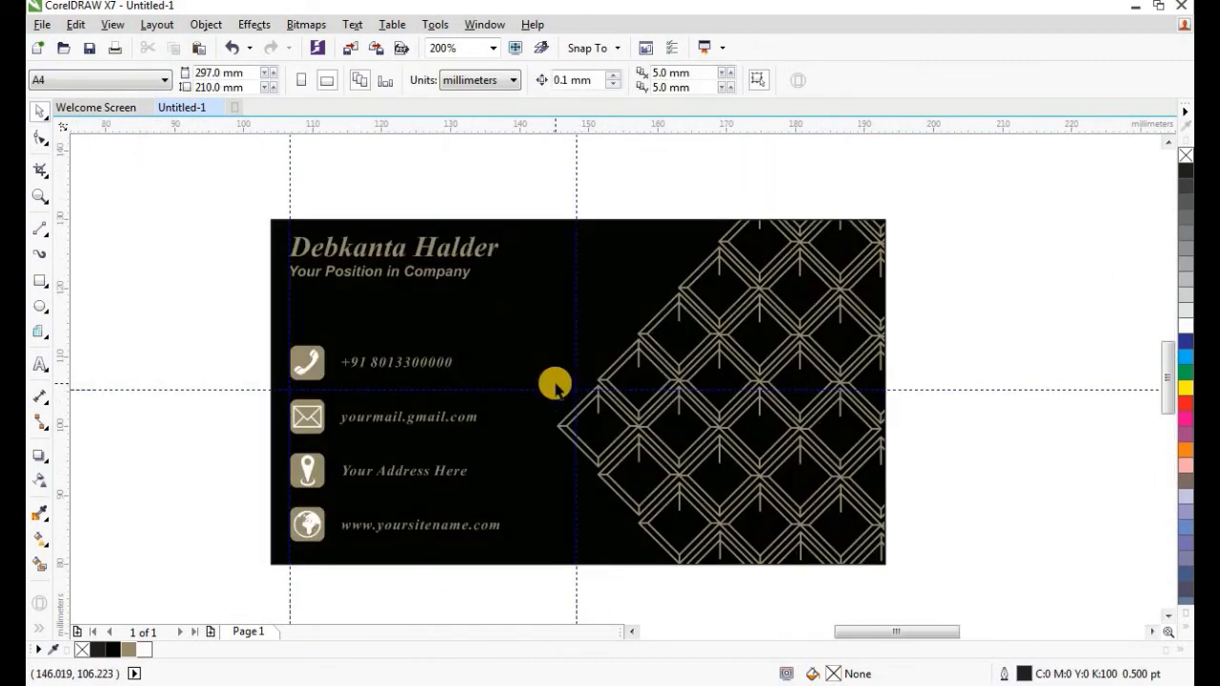
scroll(554, 385, "up", 1)
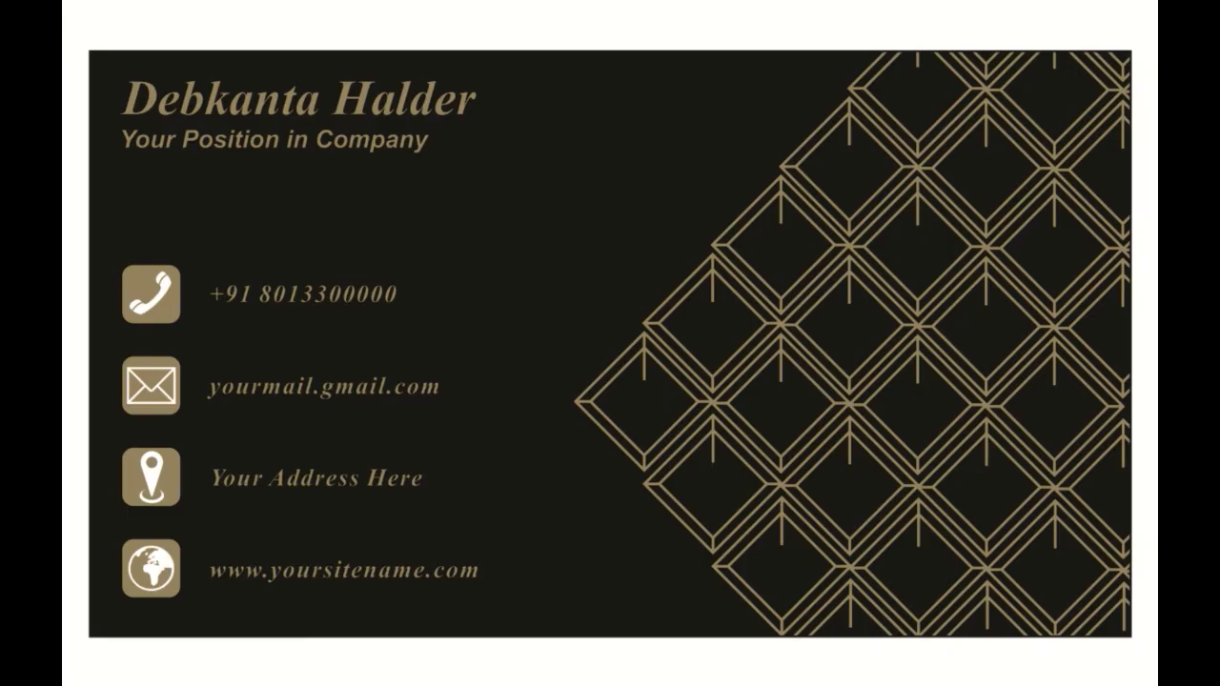